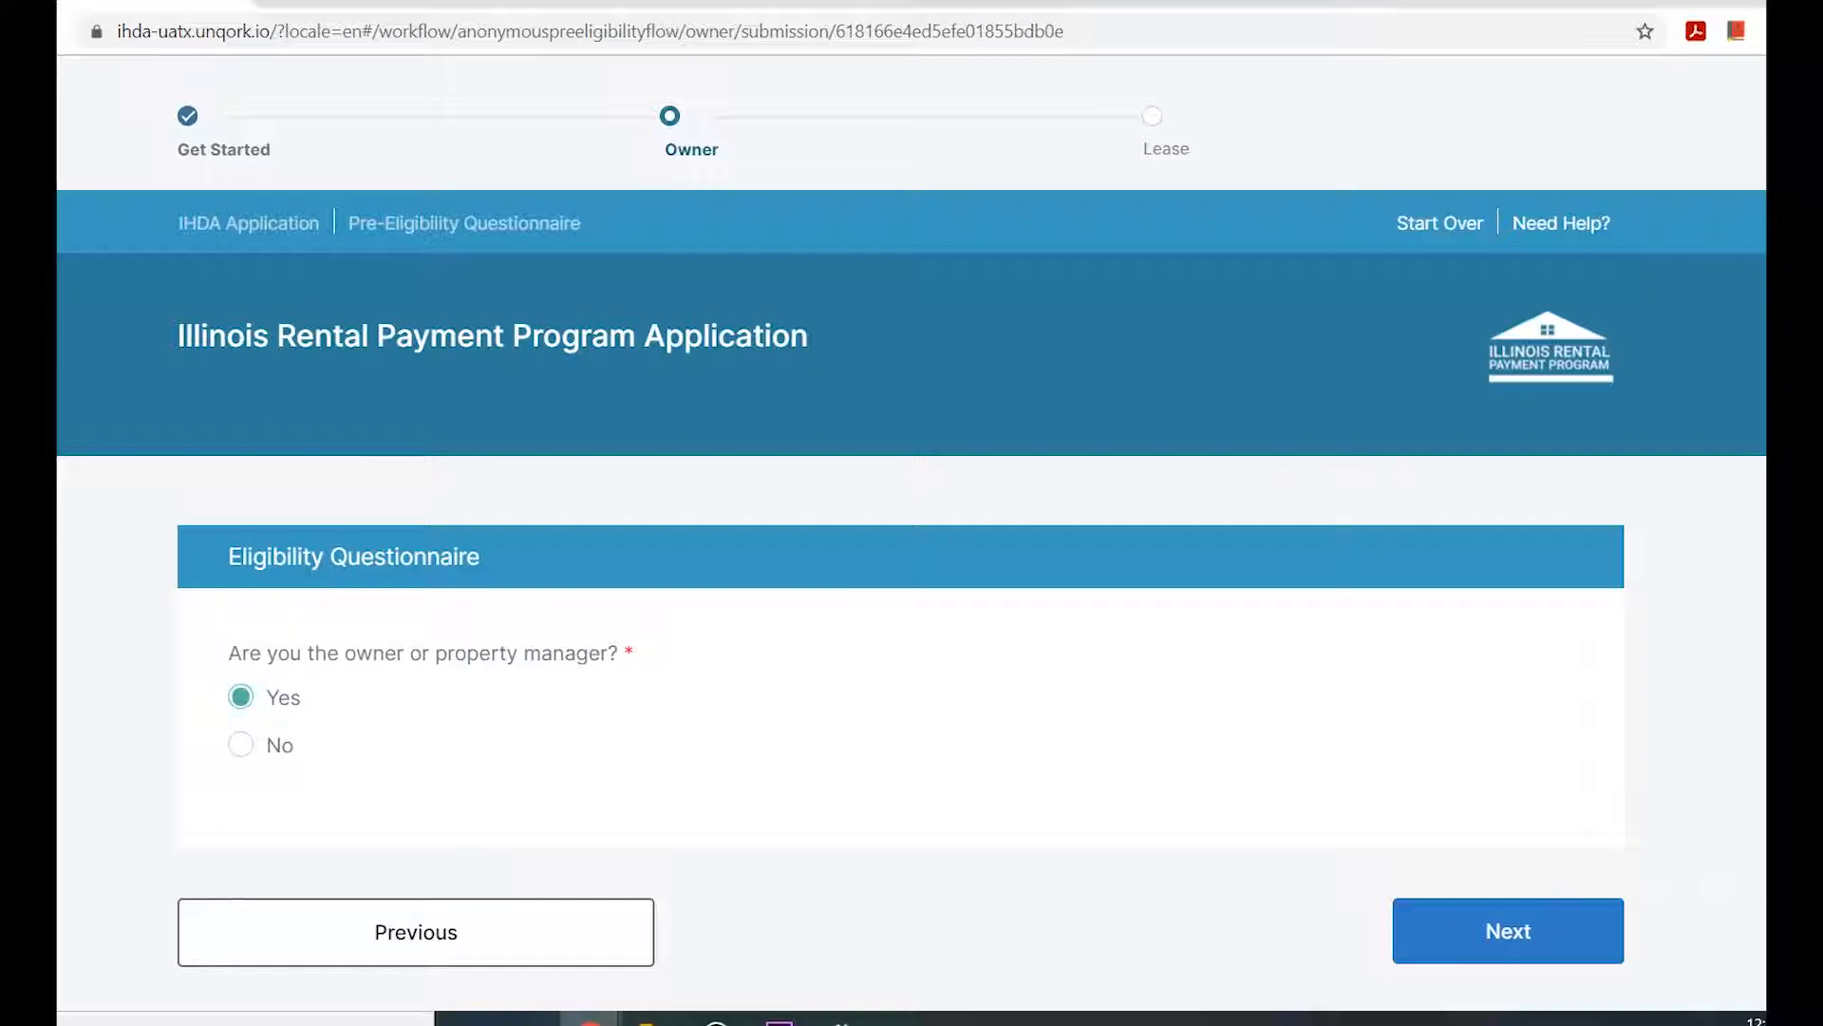
Complete the eligibility questionnaire as owner or property manager, answering Yes to the tenant being at least 15 days behind on rent.
left_click(1508, 932)
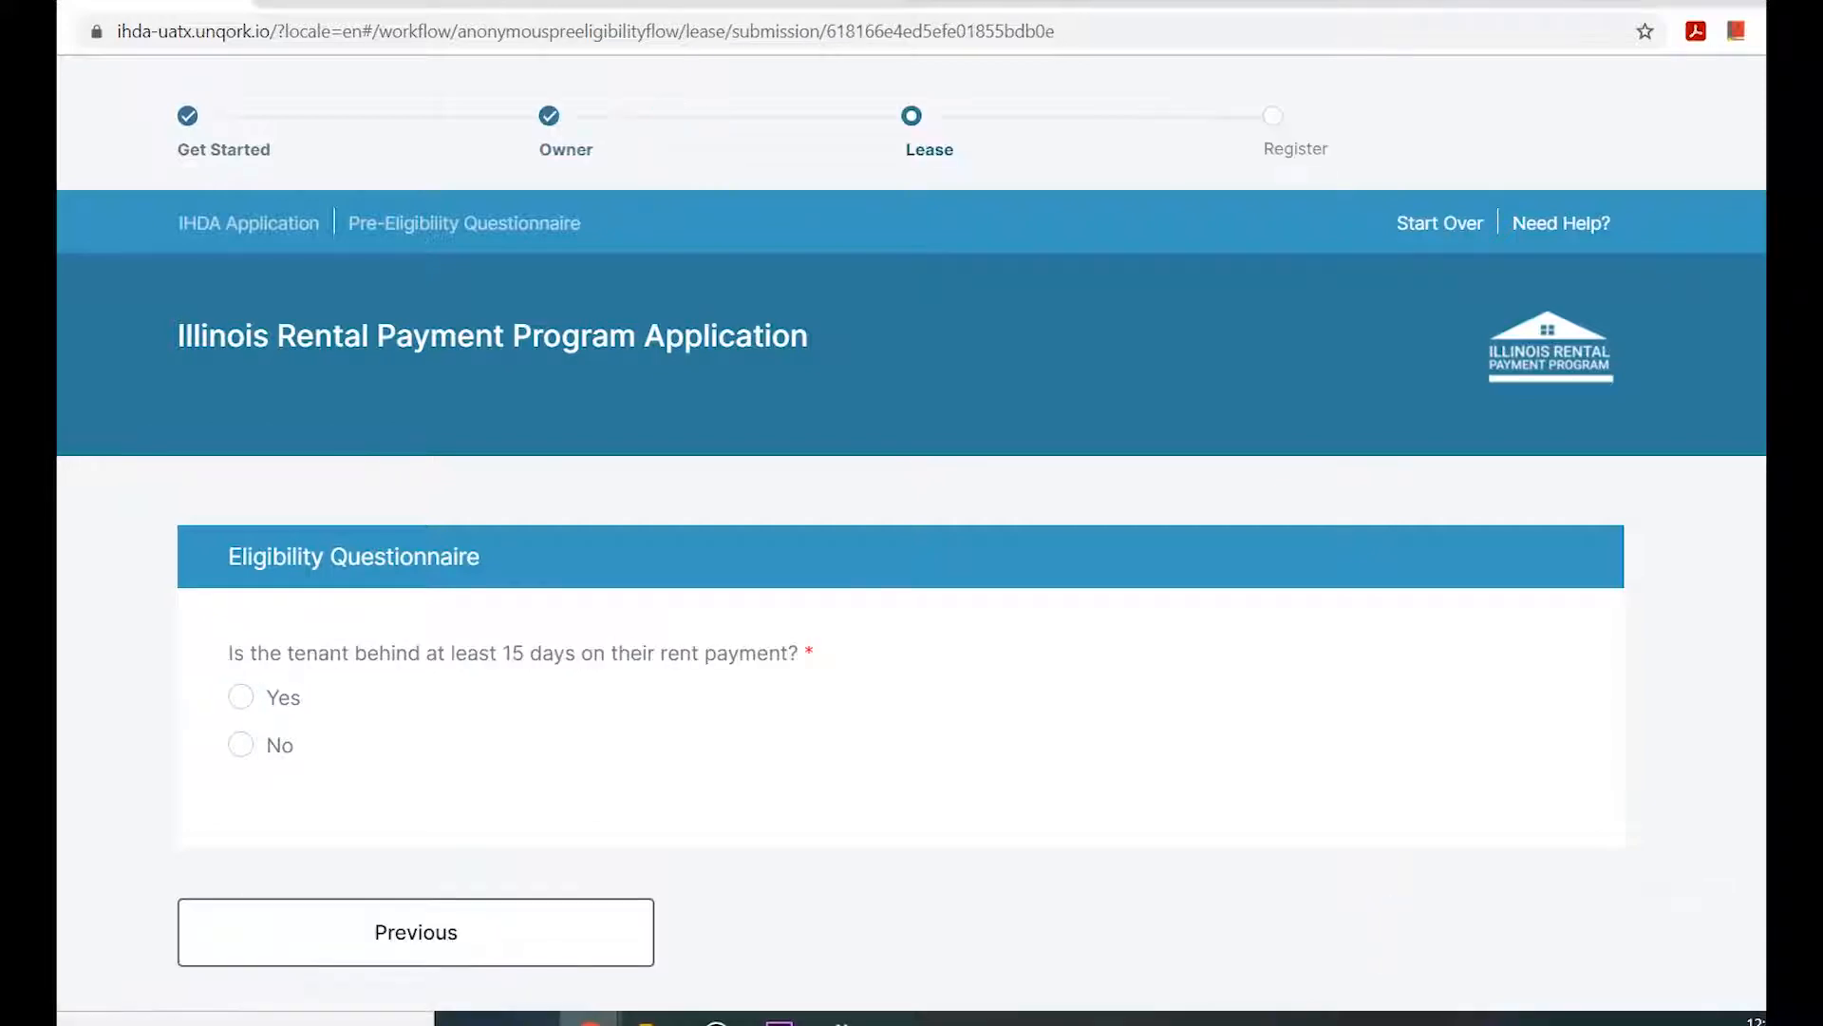
left_click(241, 697)
left_click(1508, 931)
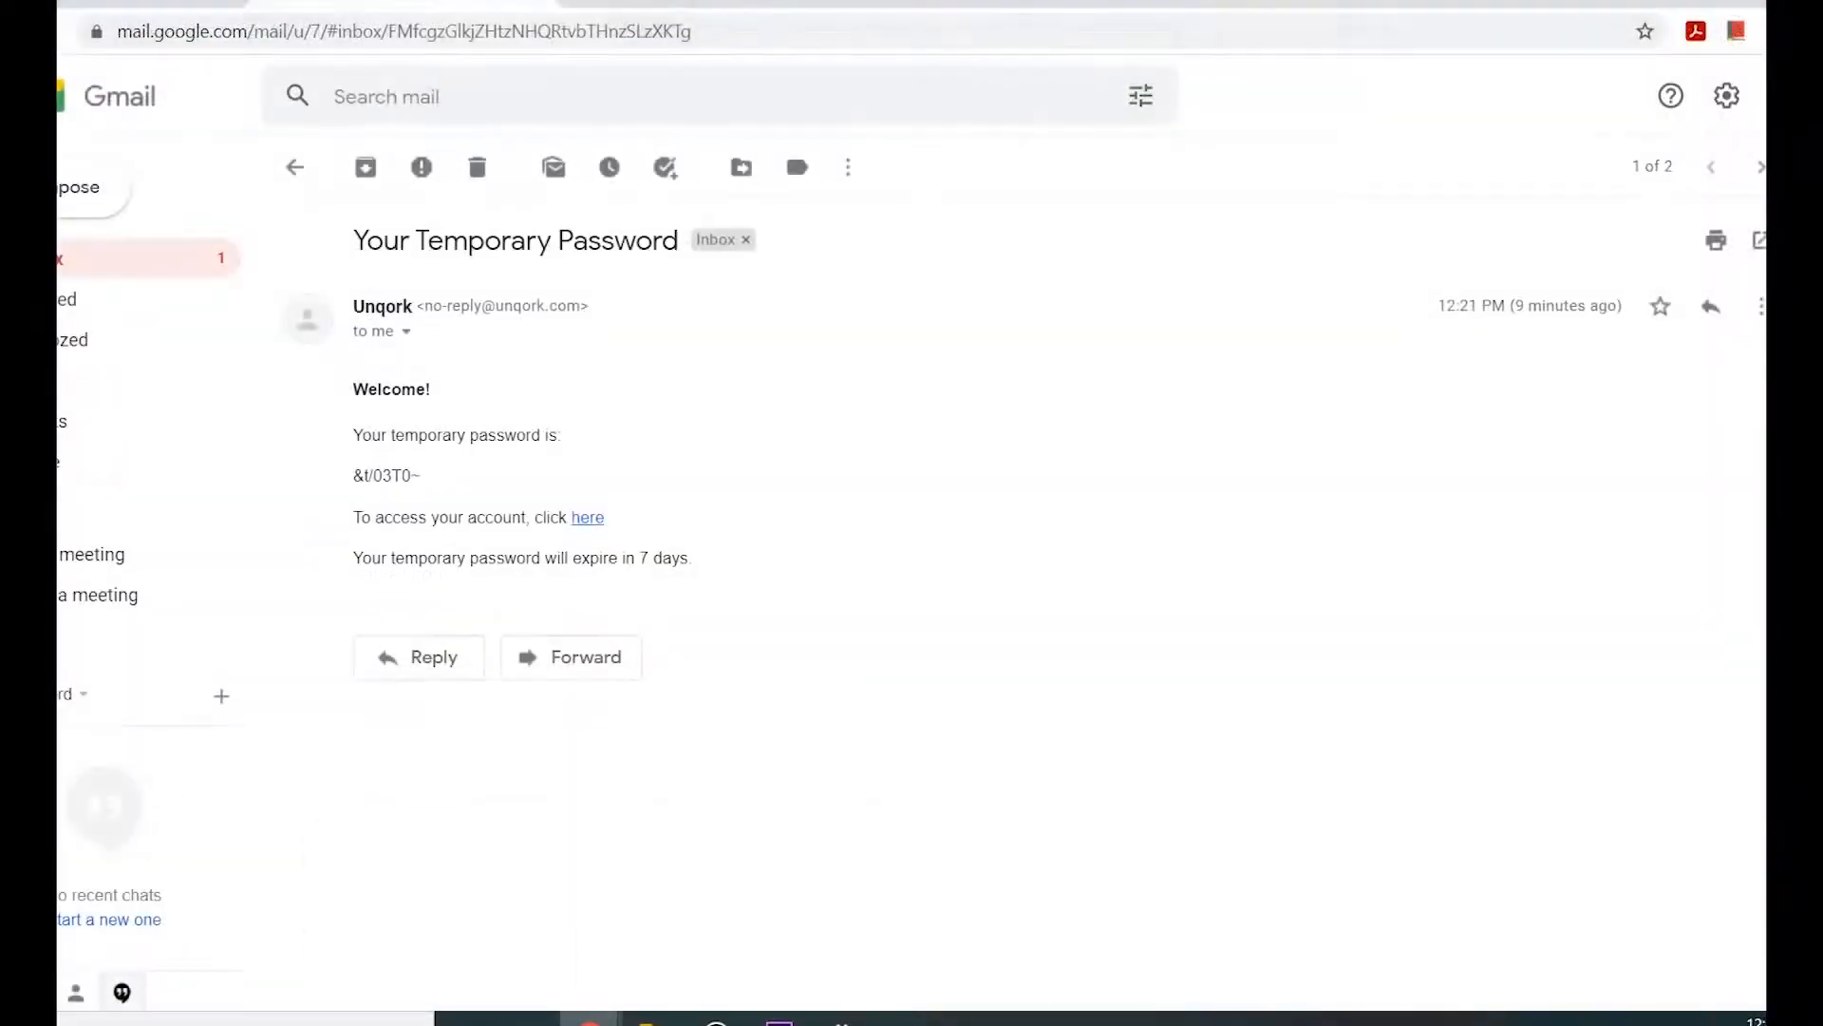
Copy the temporary password from the registration email, paste it into the login page's password field and log in.
left_click_drag(421, 475, 353, 474)
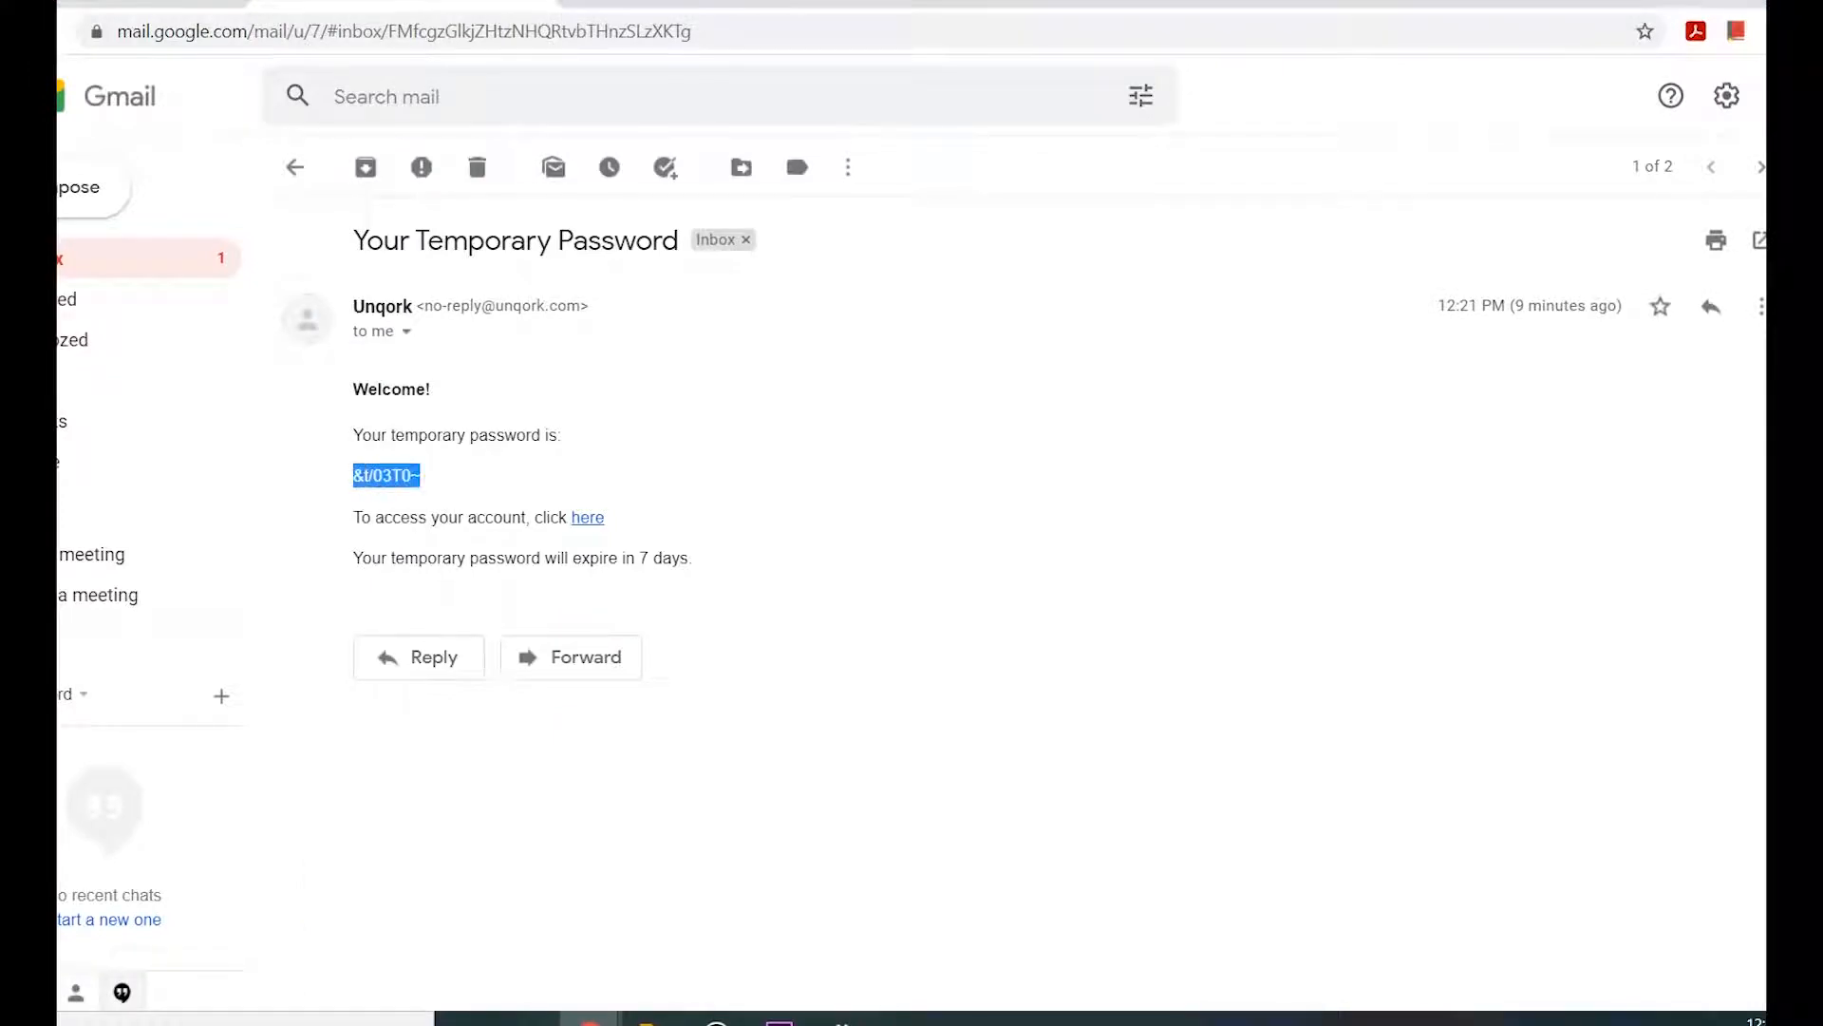
right_click(385, 475)
left_click(427, 493)
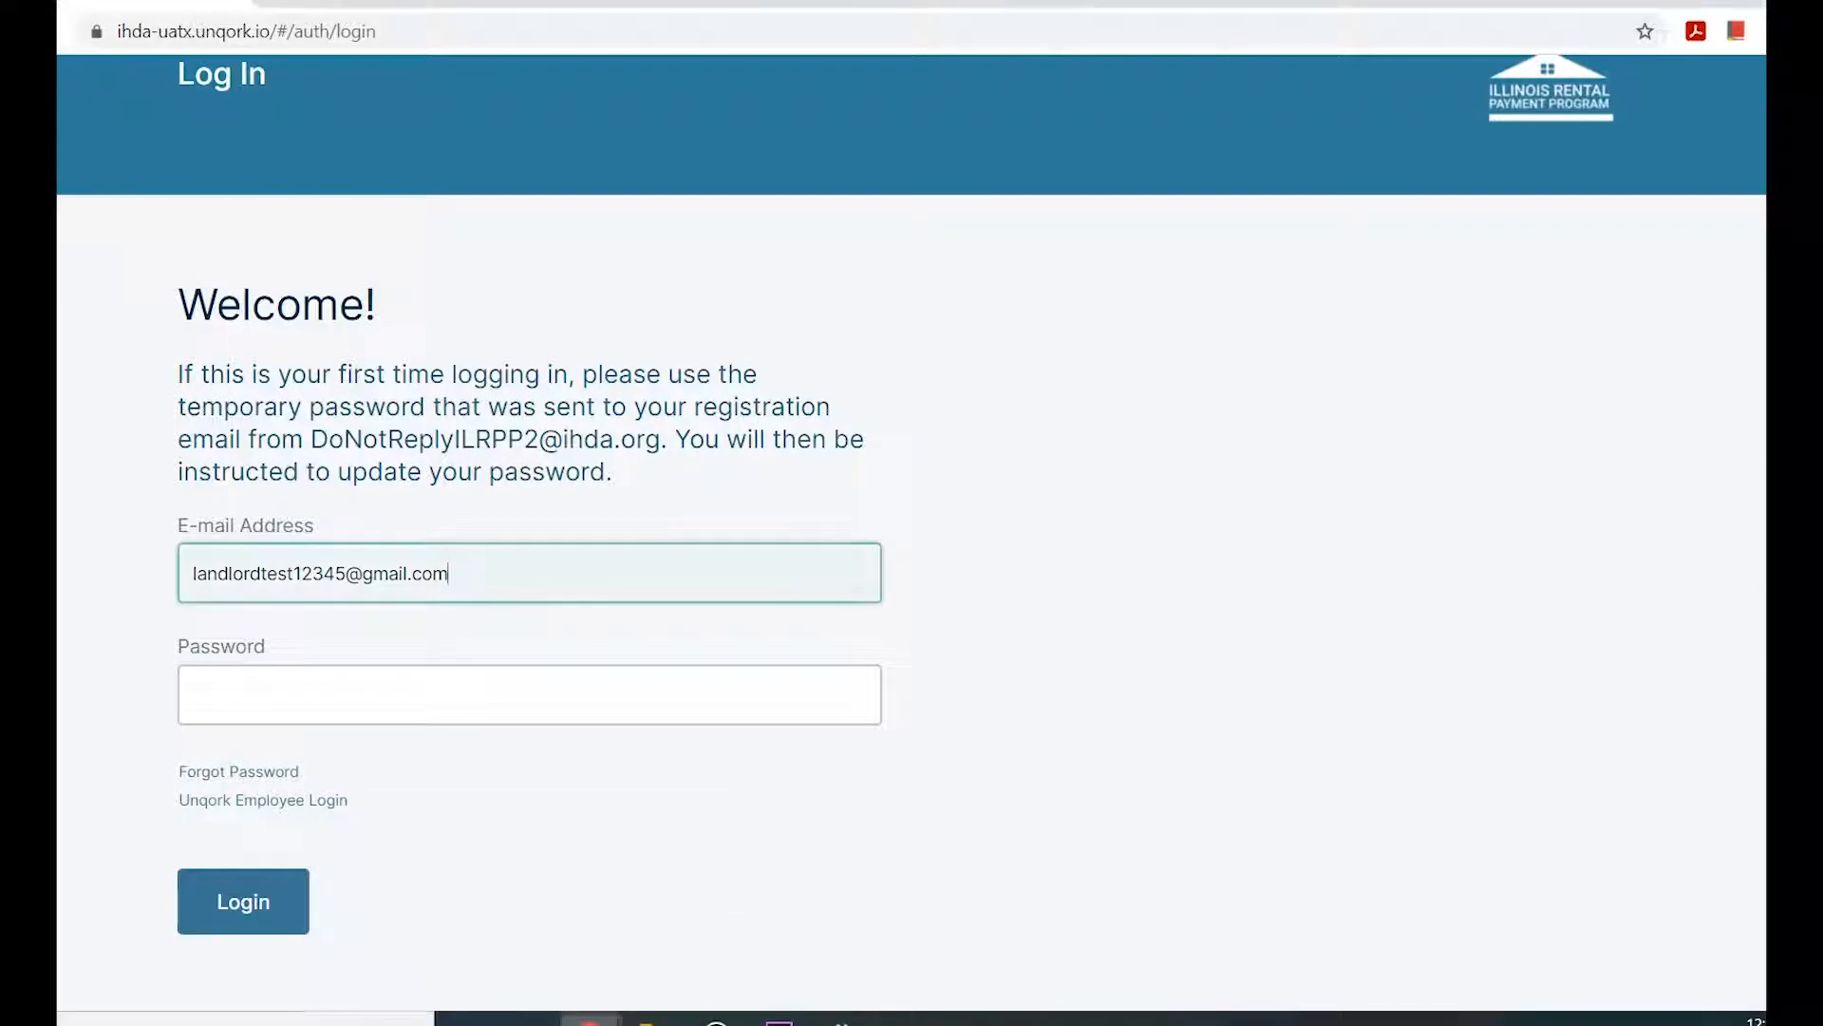
left_click(308, 691)
right_click(309, 690)
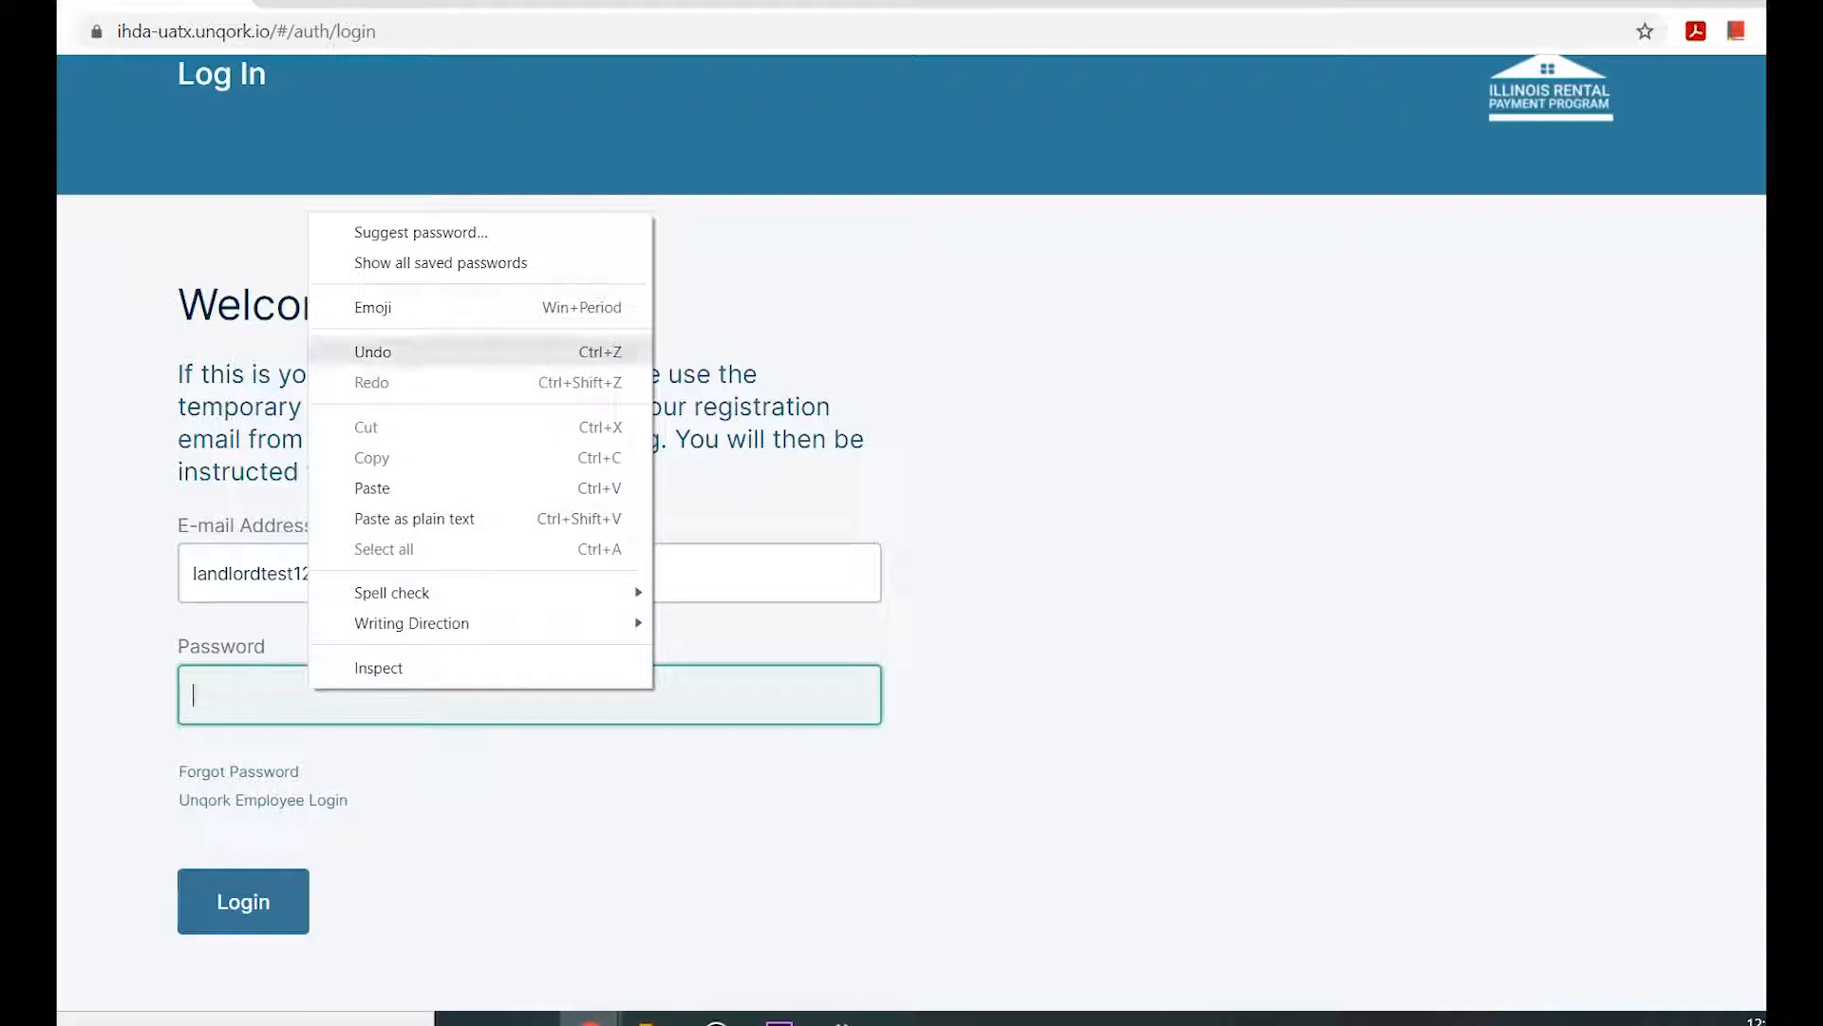
left_click(373, 487)
left_click(243, 901)
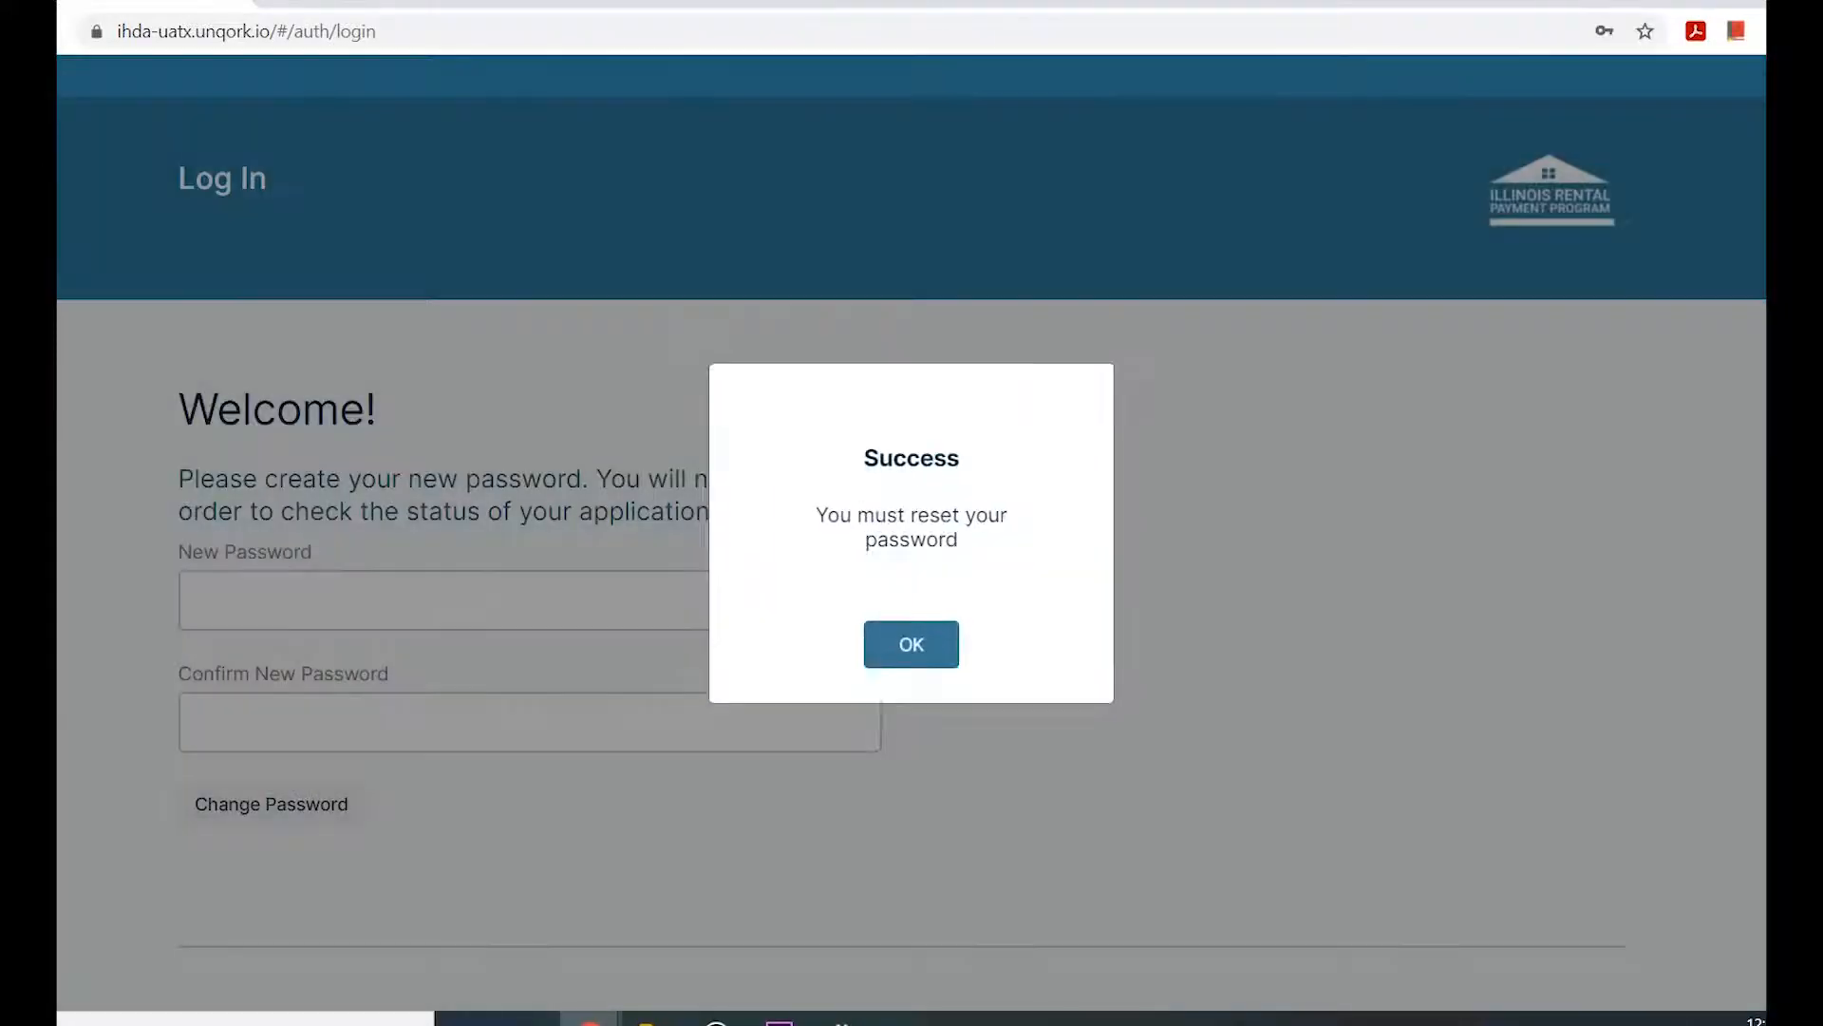
Enter and confirm a new account password, and submit the password change.
left_click_drag(864, 457, 958, 540)
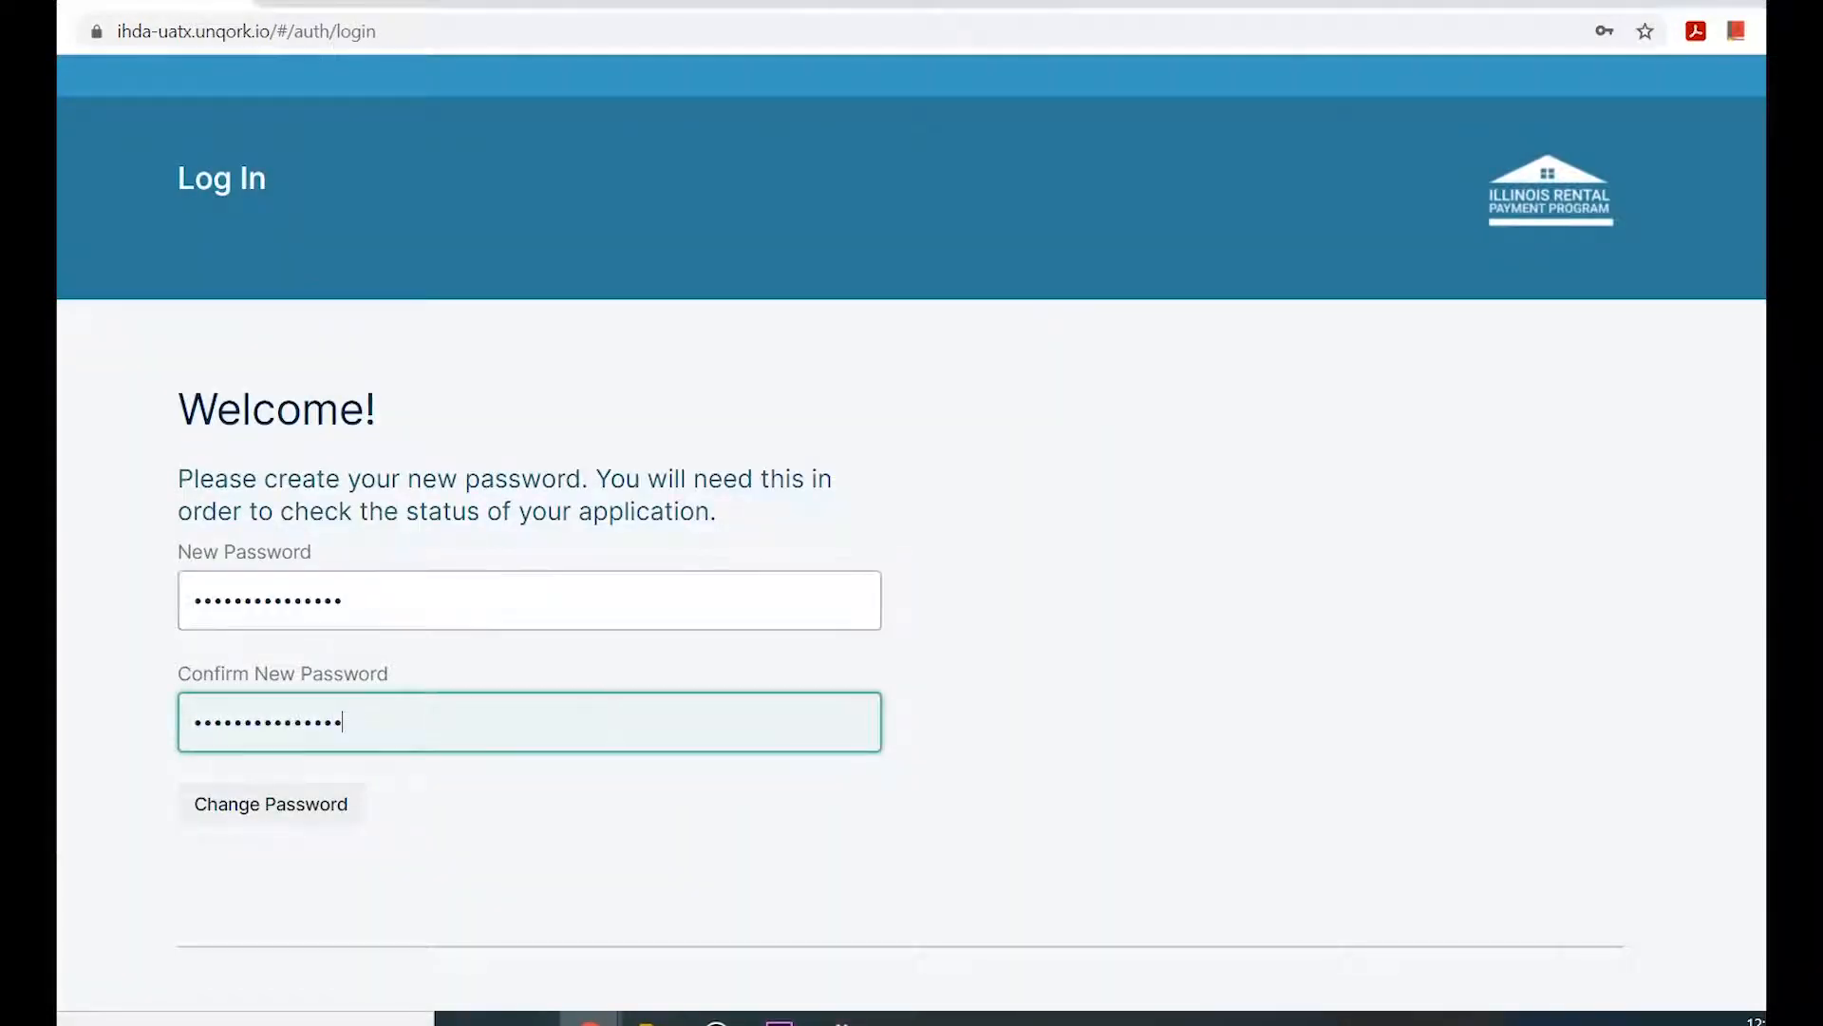
key("Tab")
key("Return")
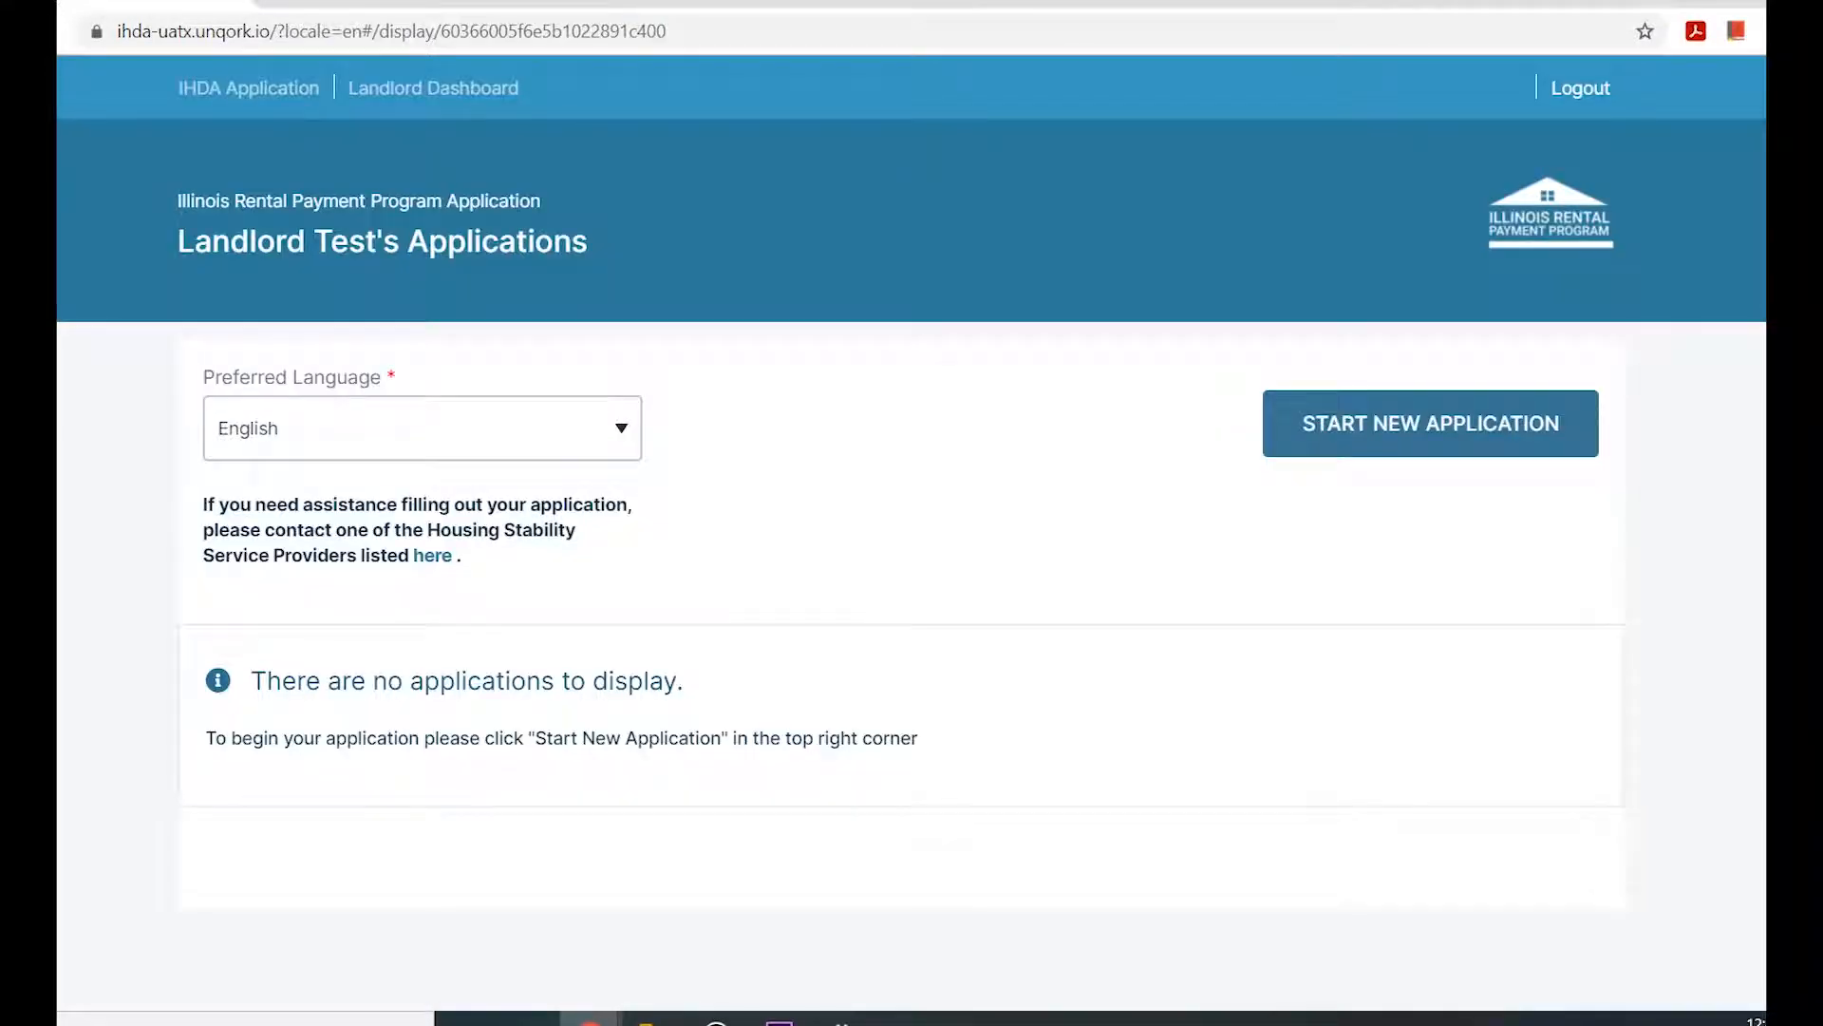
Select English as the dashboard's preferred language and look through the linked Housing Stability Service Providers list.
left_click(422, 428)
left_click(423, 497)
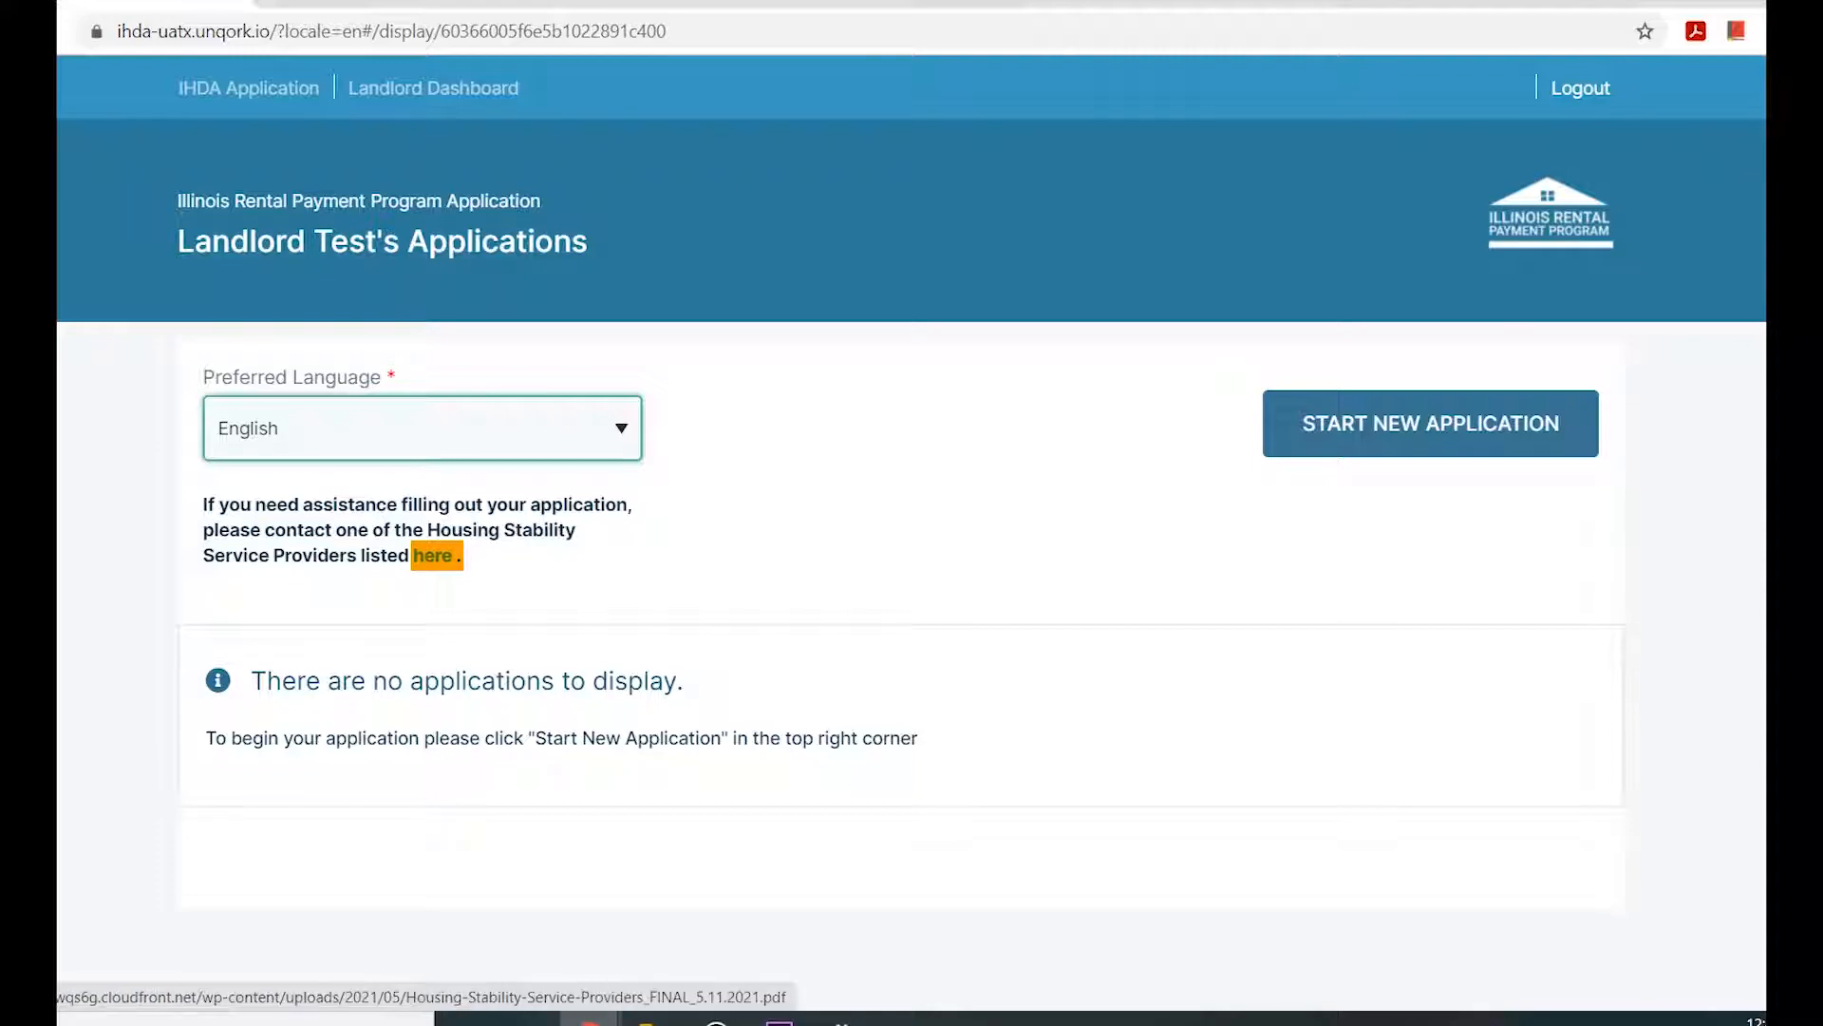
left_click(433, 555)
scroll(760, 573, "down", 4)
scroll(759, 573, "down", 3)
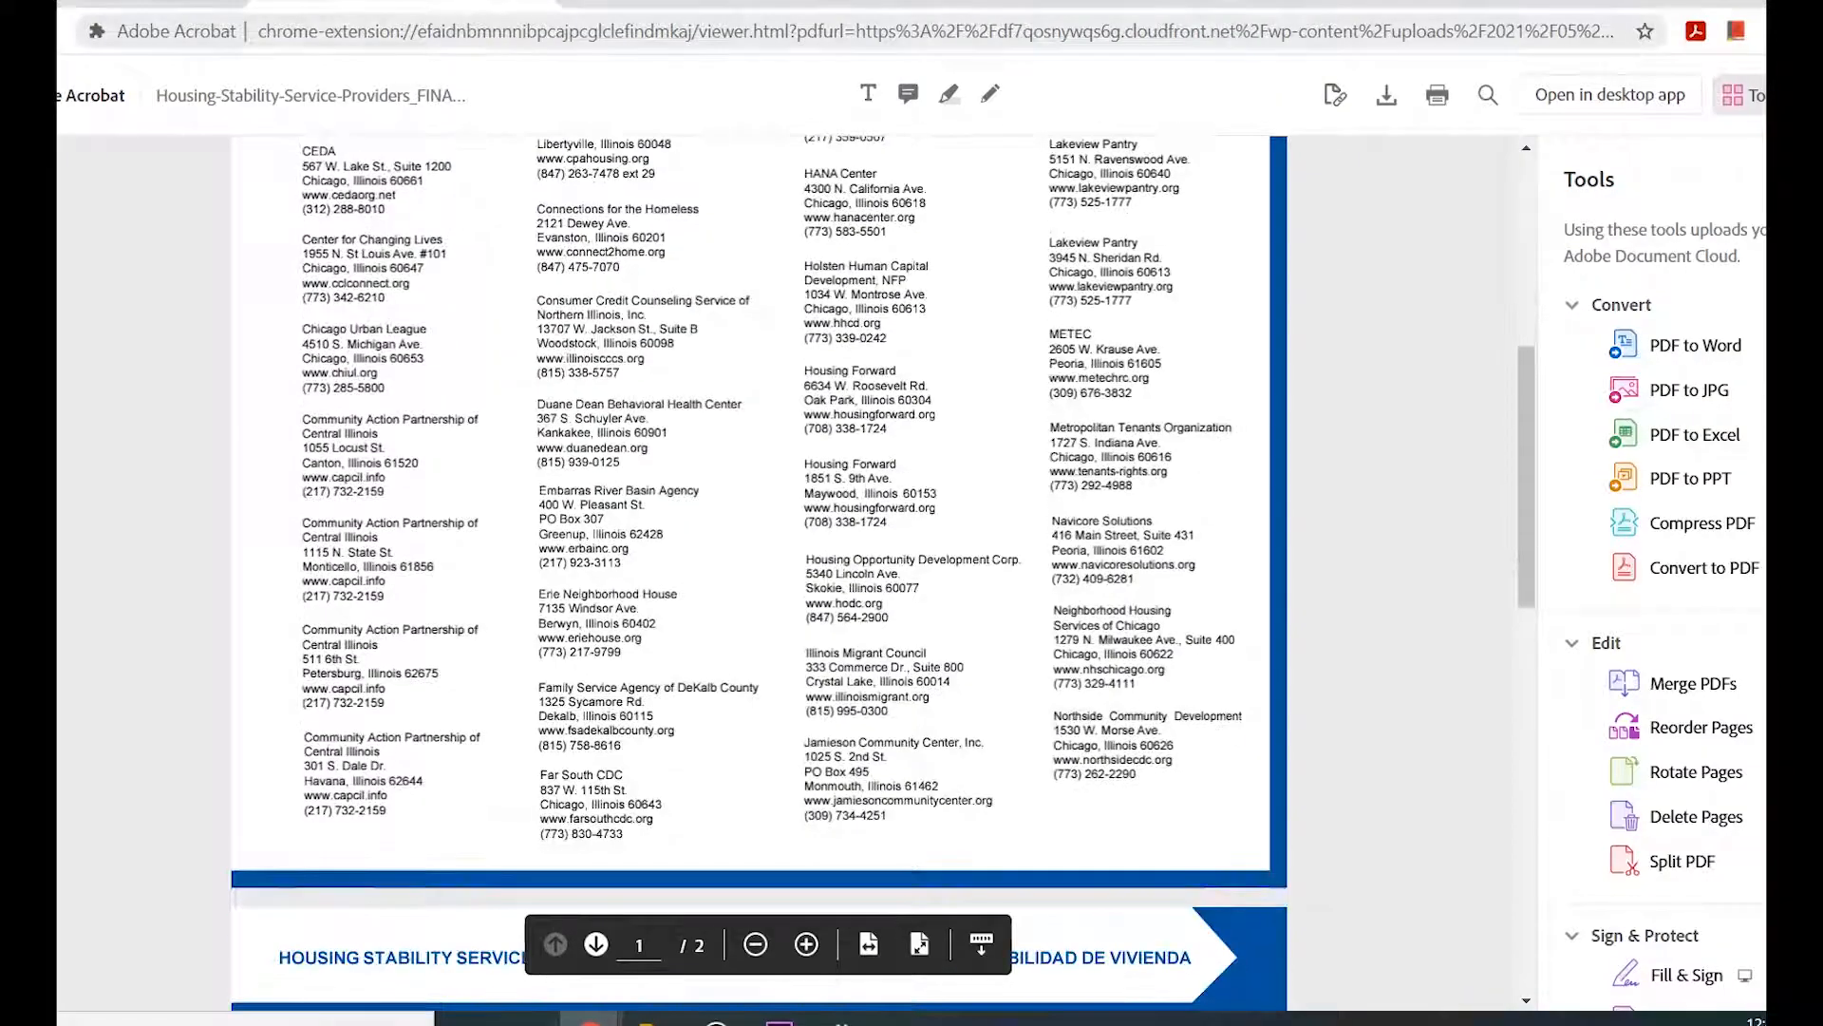
key("ctrl+shift+Tab")
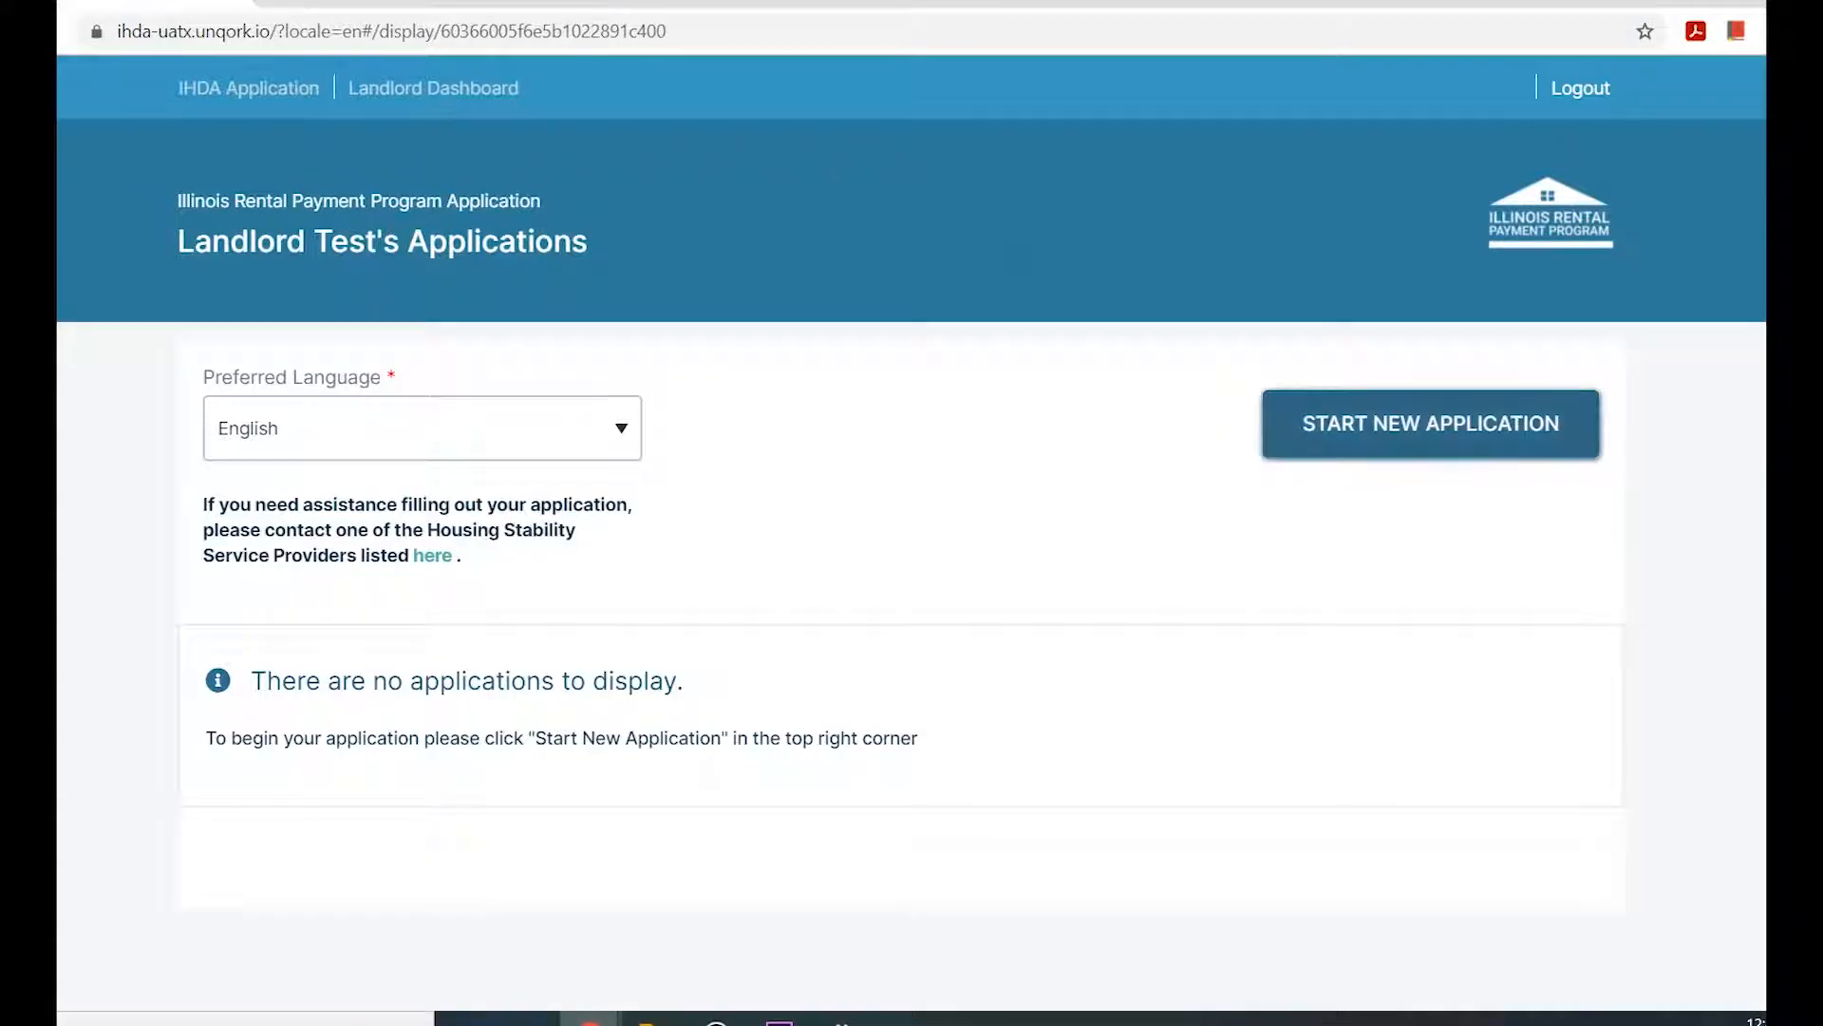
Start a new application with English as its preferred language.
left_click(1431, 424)
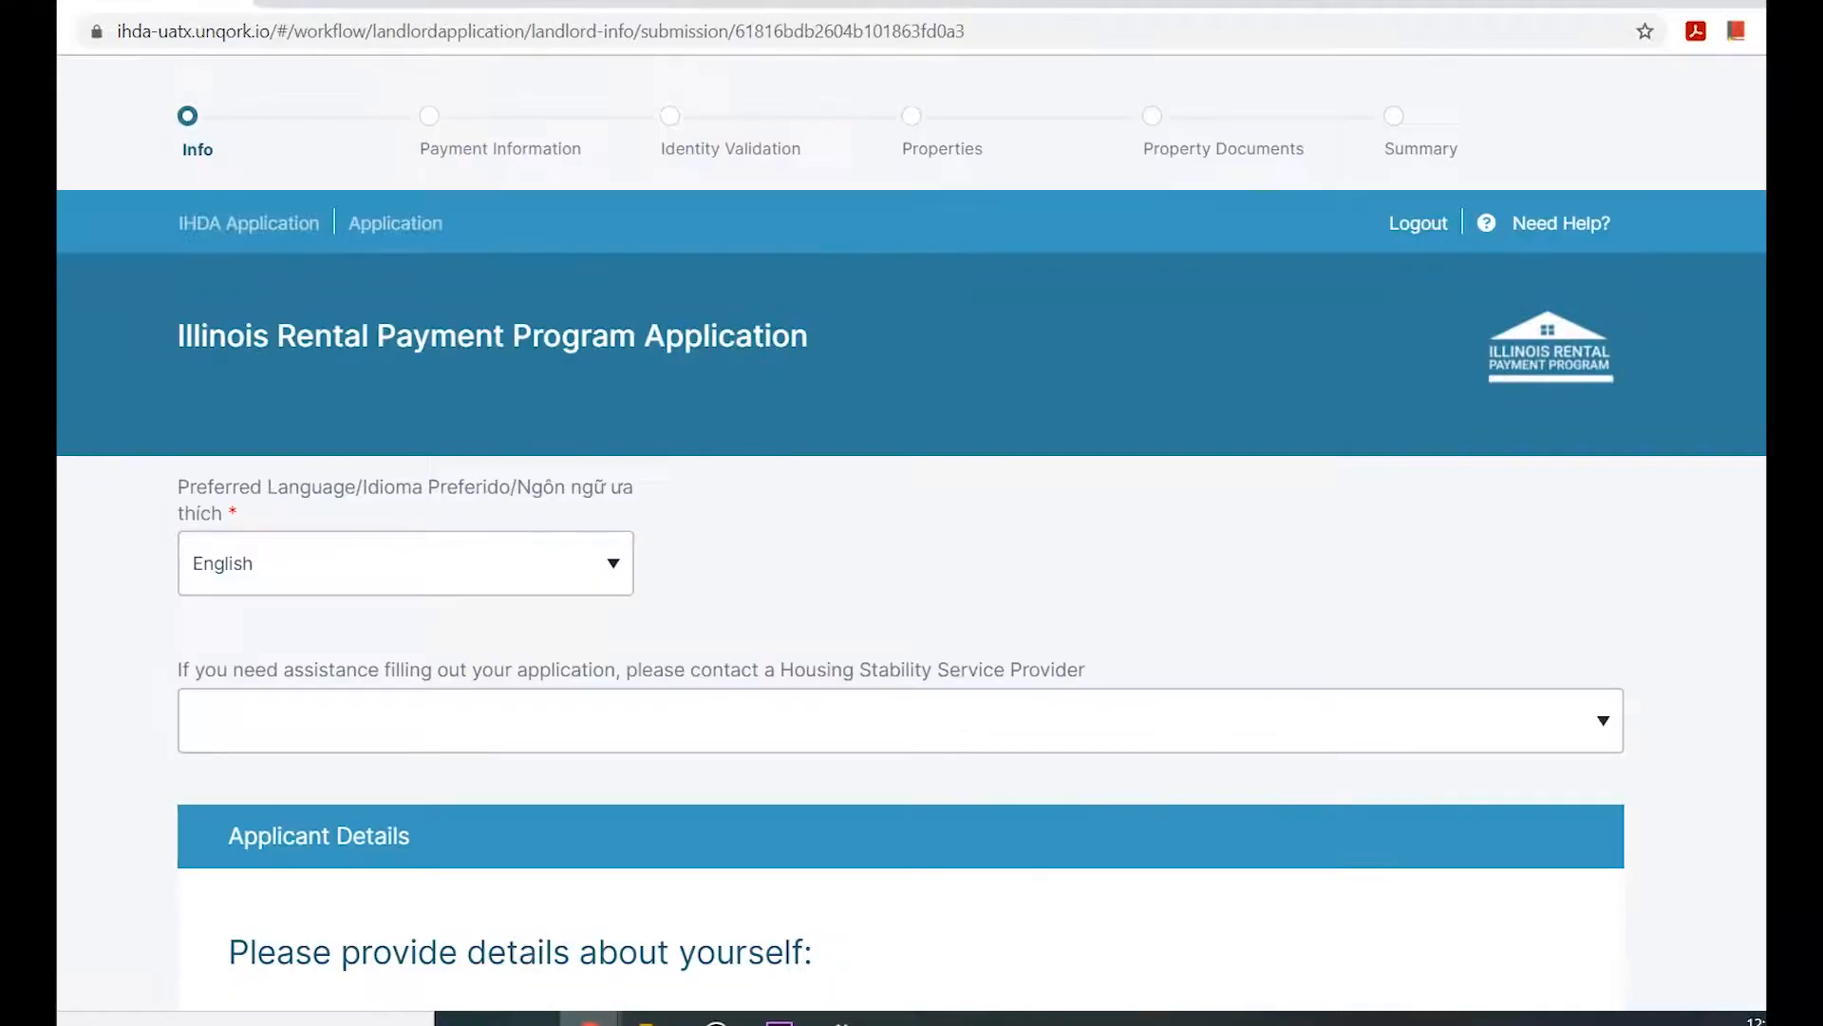
left_click(405, 563)
left_click(406, 631)
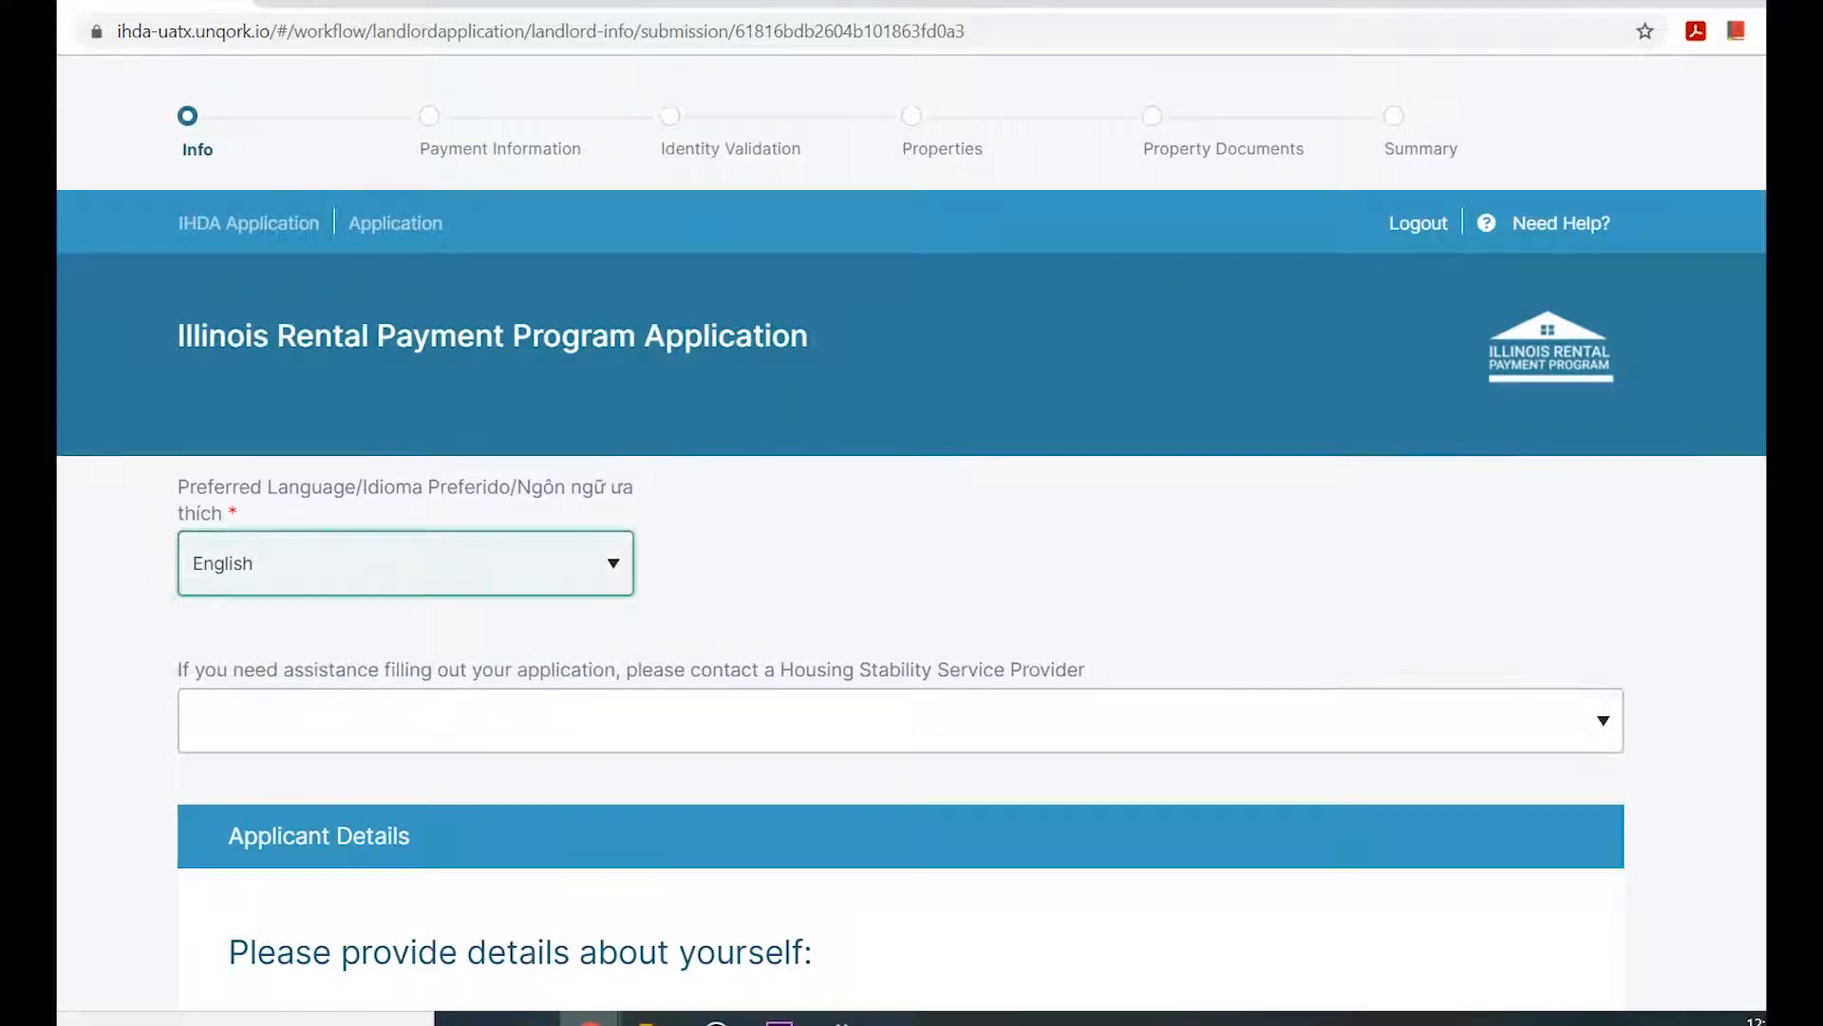
Examine the available Housing Stability Service Provider choices in the application.
scroll(406, 617, "down", 1)
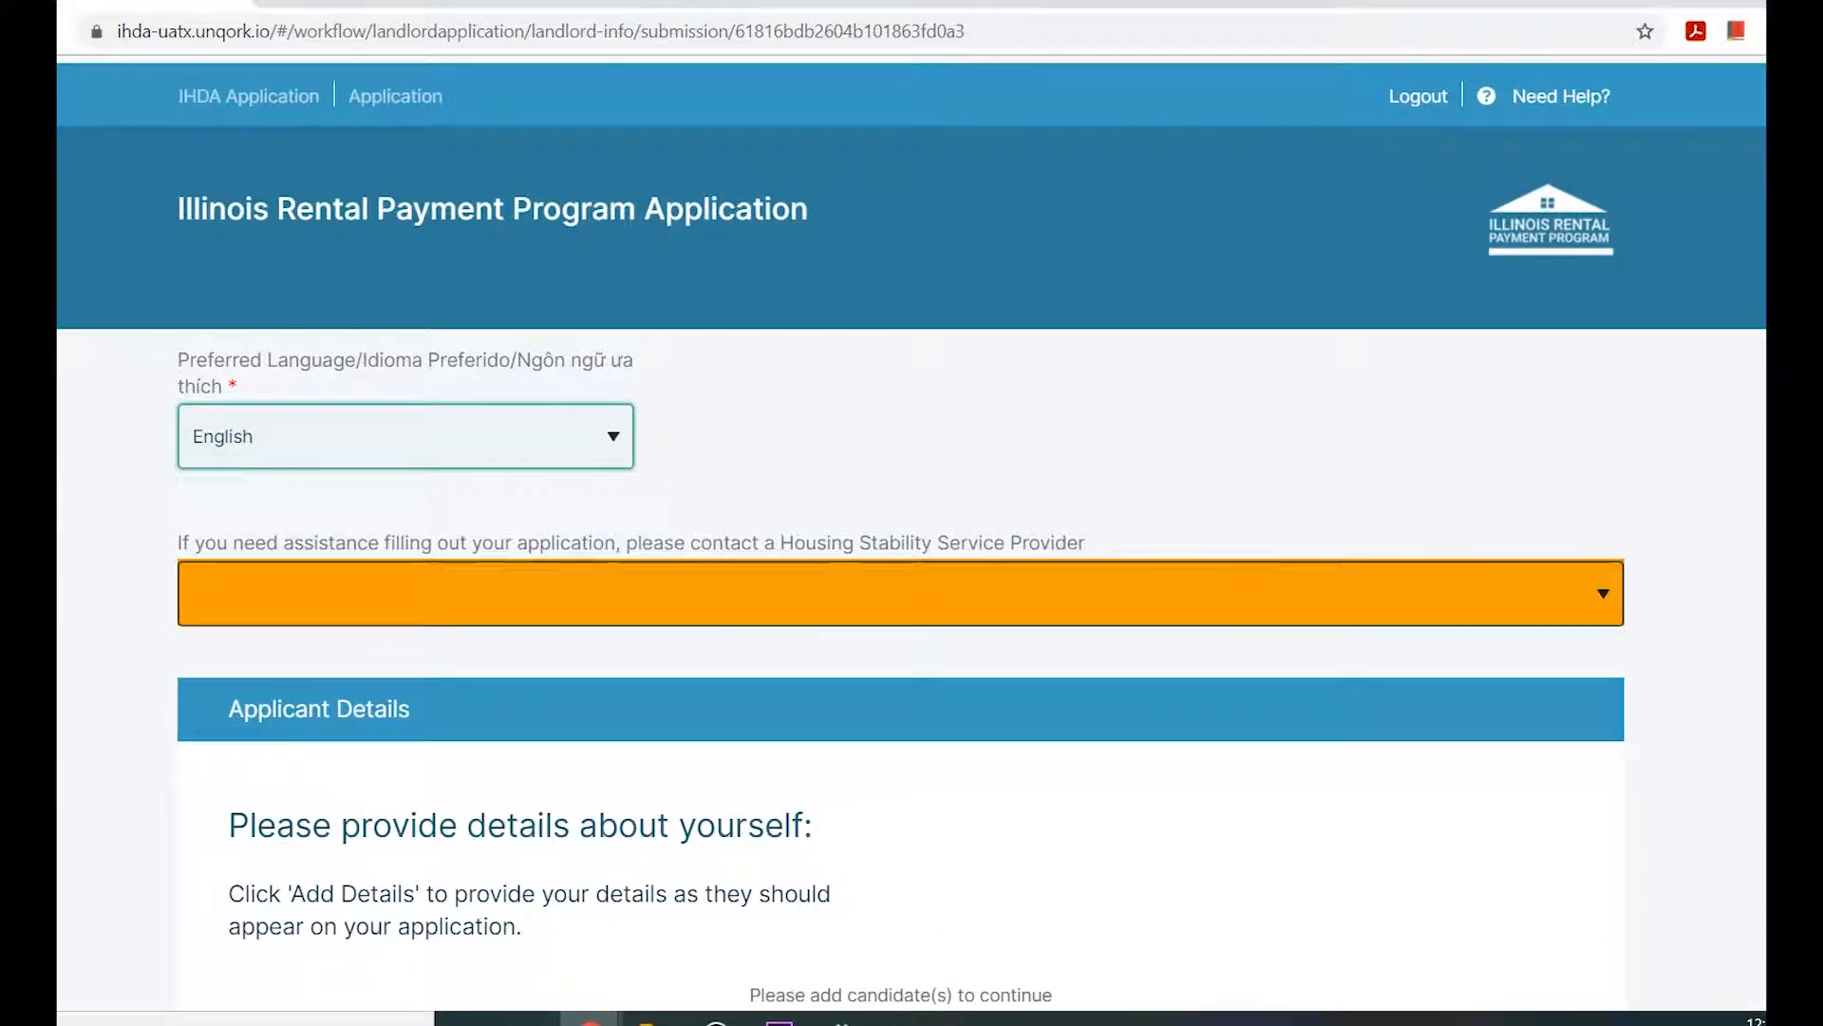
left_click(901, 594)
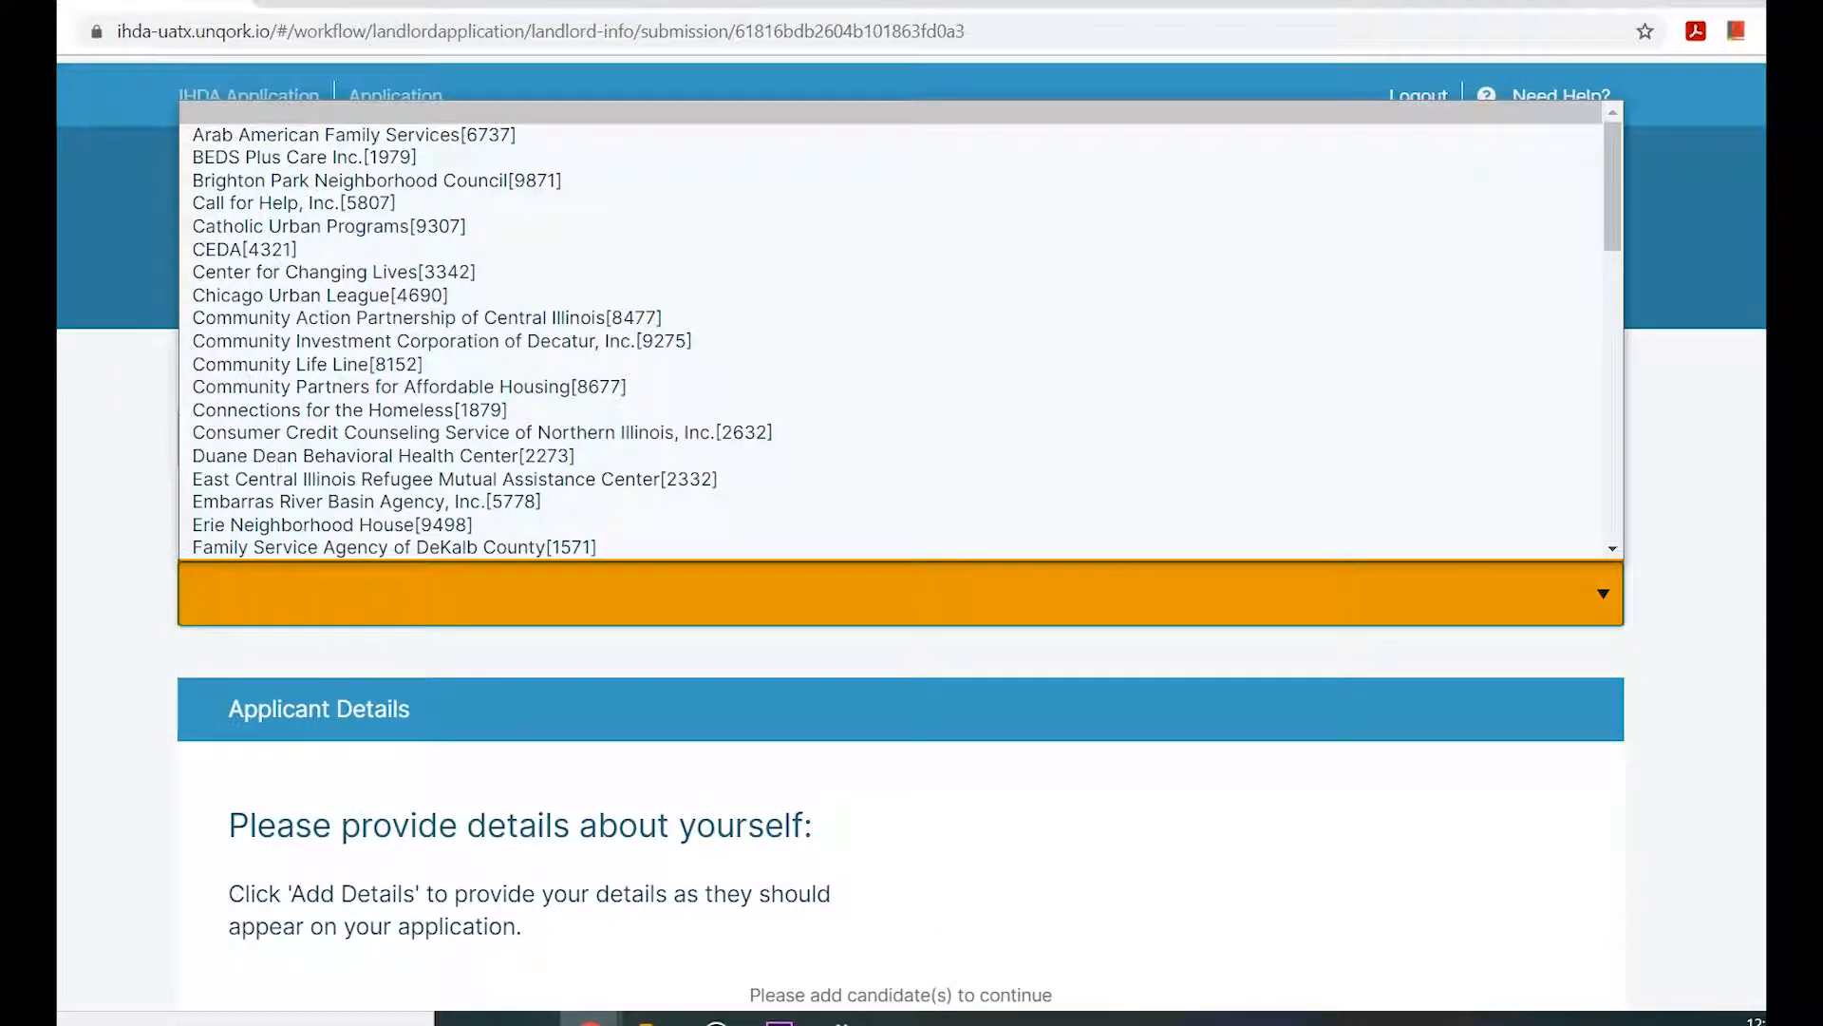
scroll(900, 593, "down", 5)
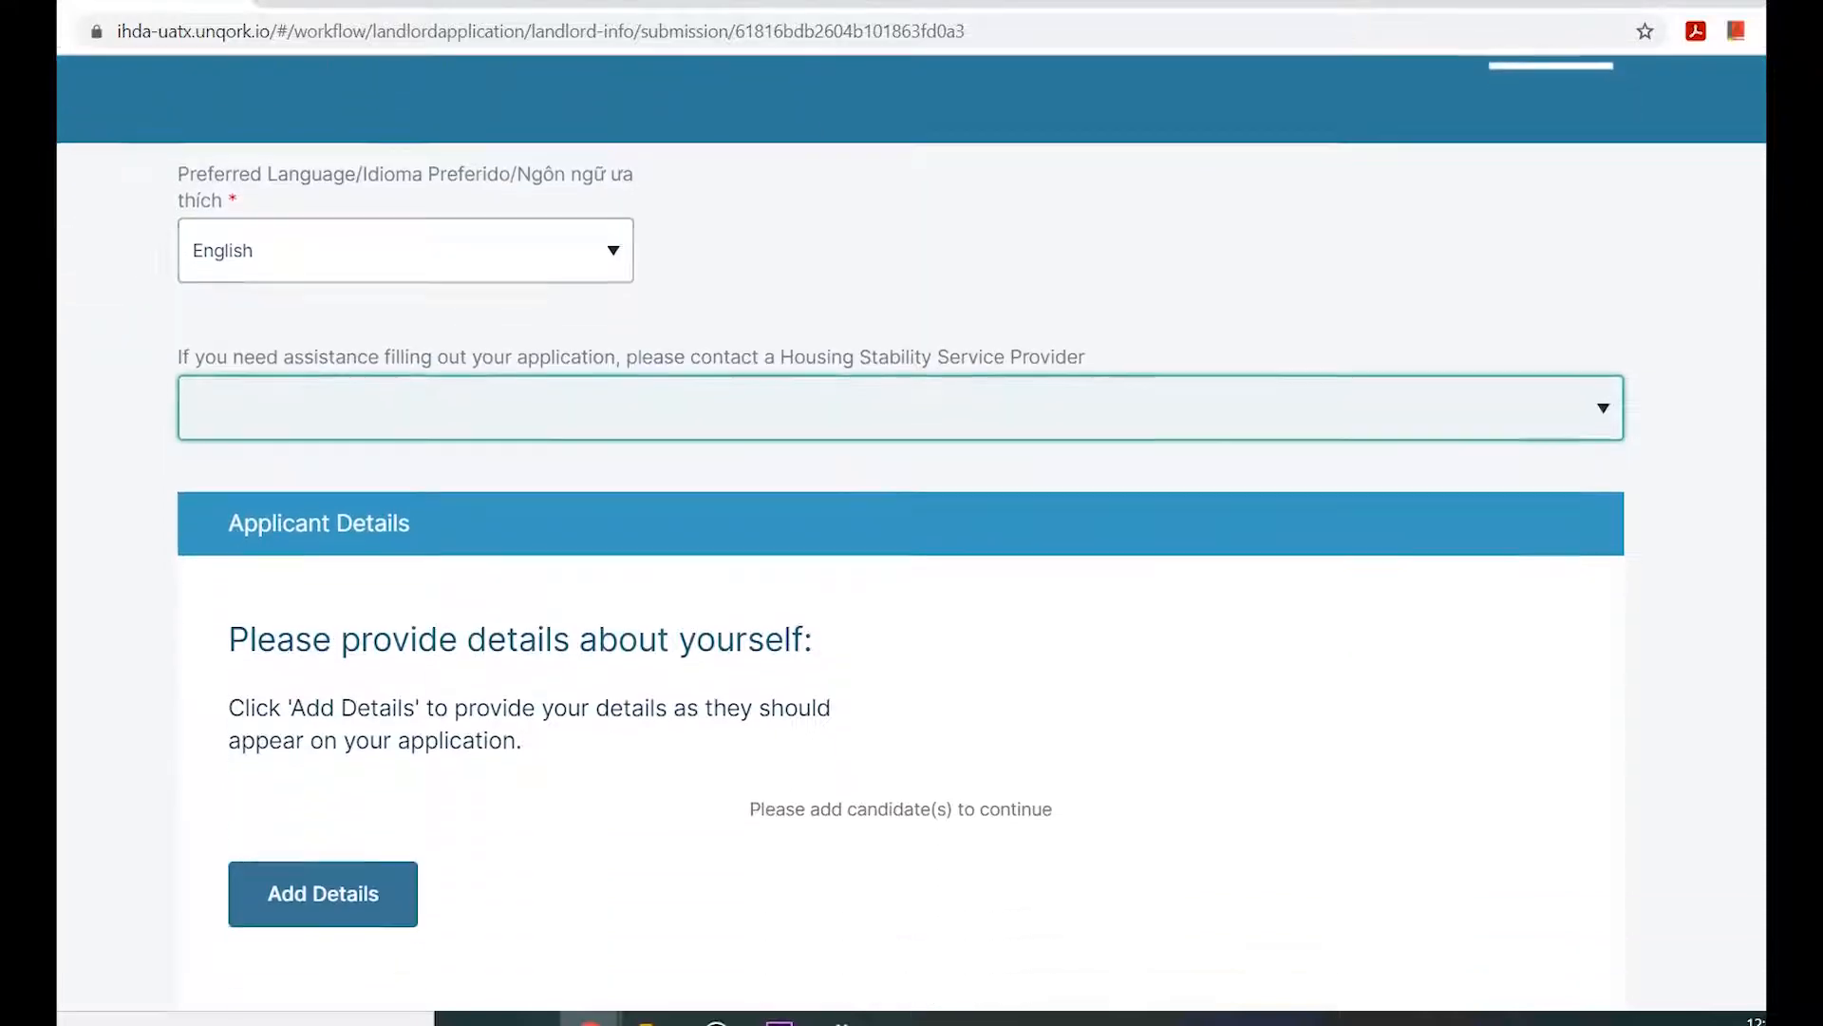
Add the landlord or property owner details including the mailing address, submit them and continue to the payment information.
left_click(325, 625)
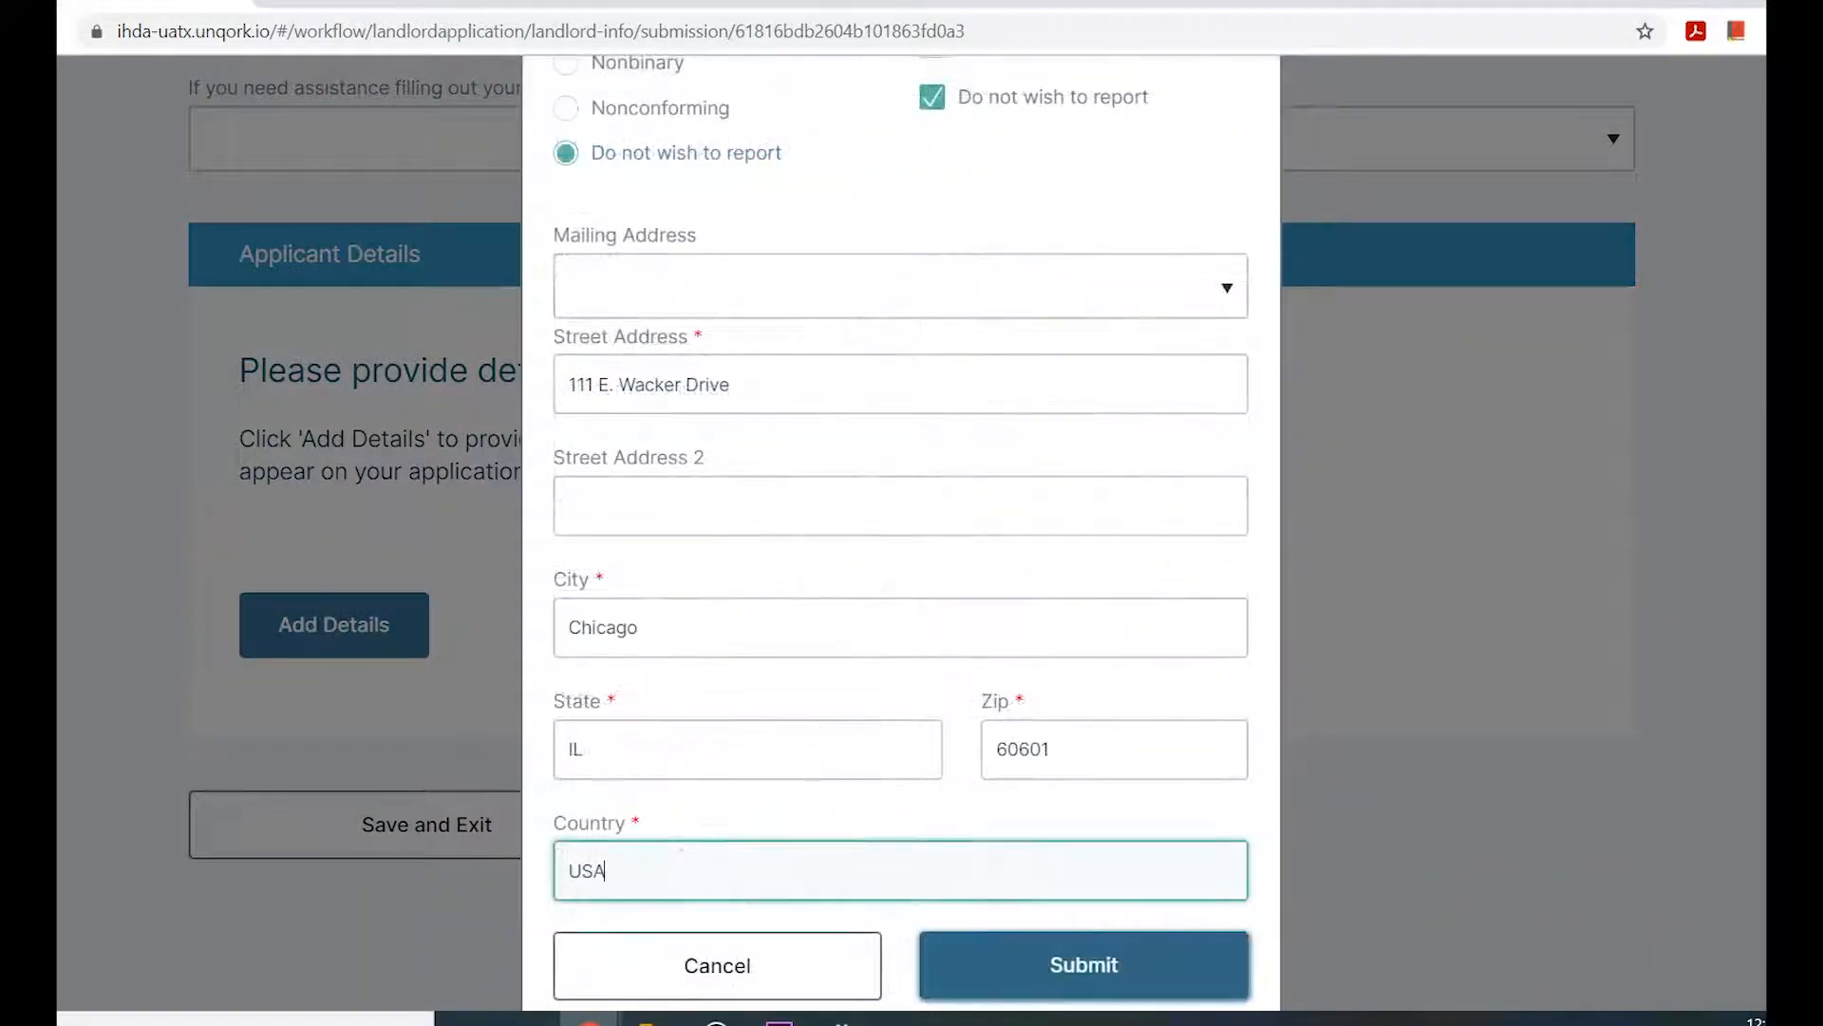
scroll(900, 593, "down", 1)
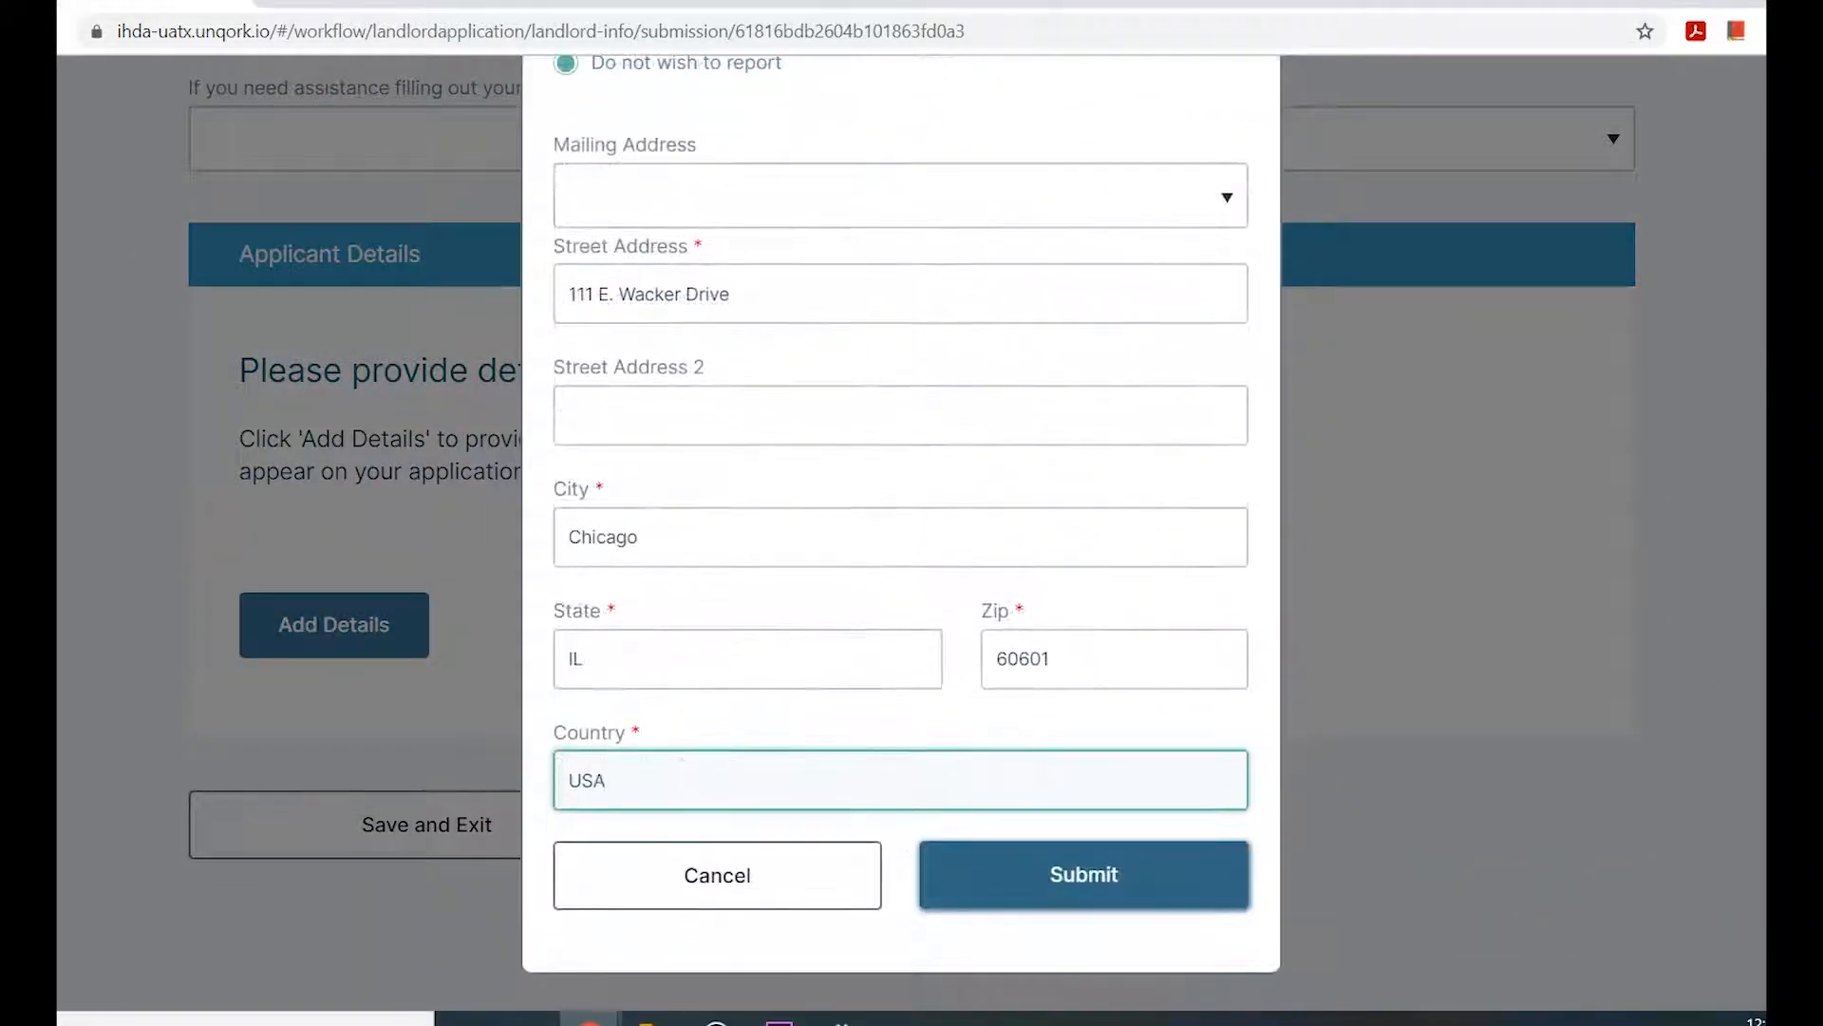
left_click(1083, 875)
scroll(1083, 875, "down", 4)
left_click(1508, 968)
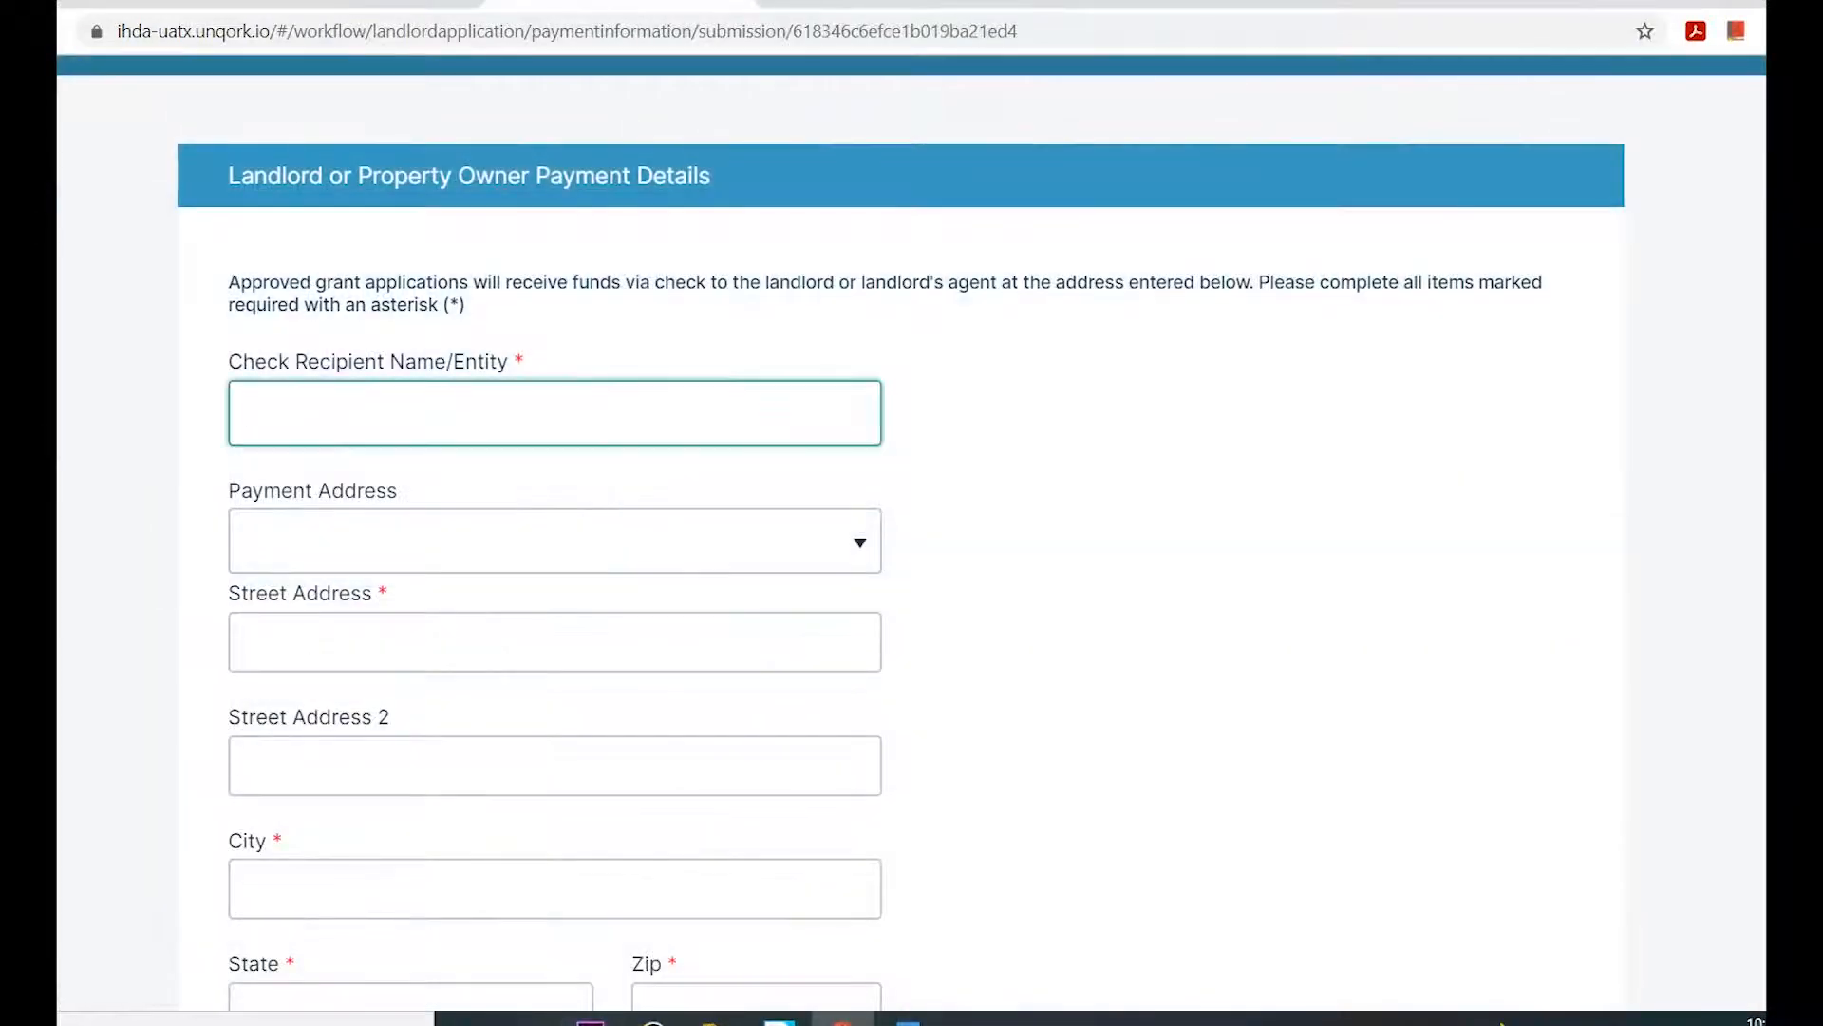
Enter the check recipient's name in the payment details.
type("Landlord TEST")
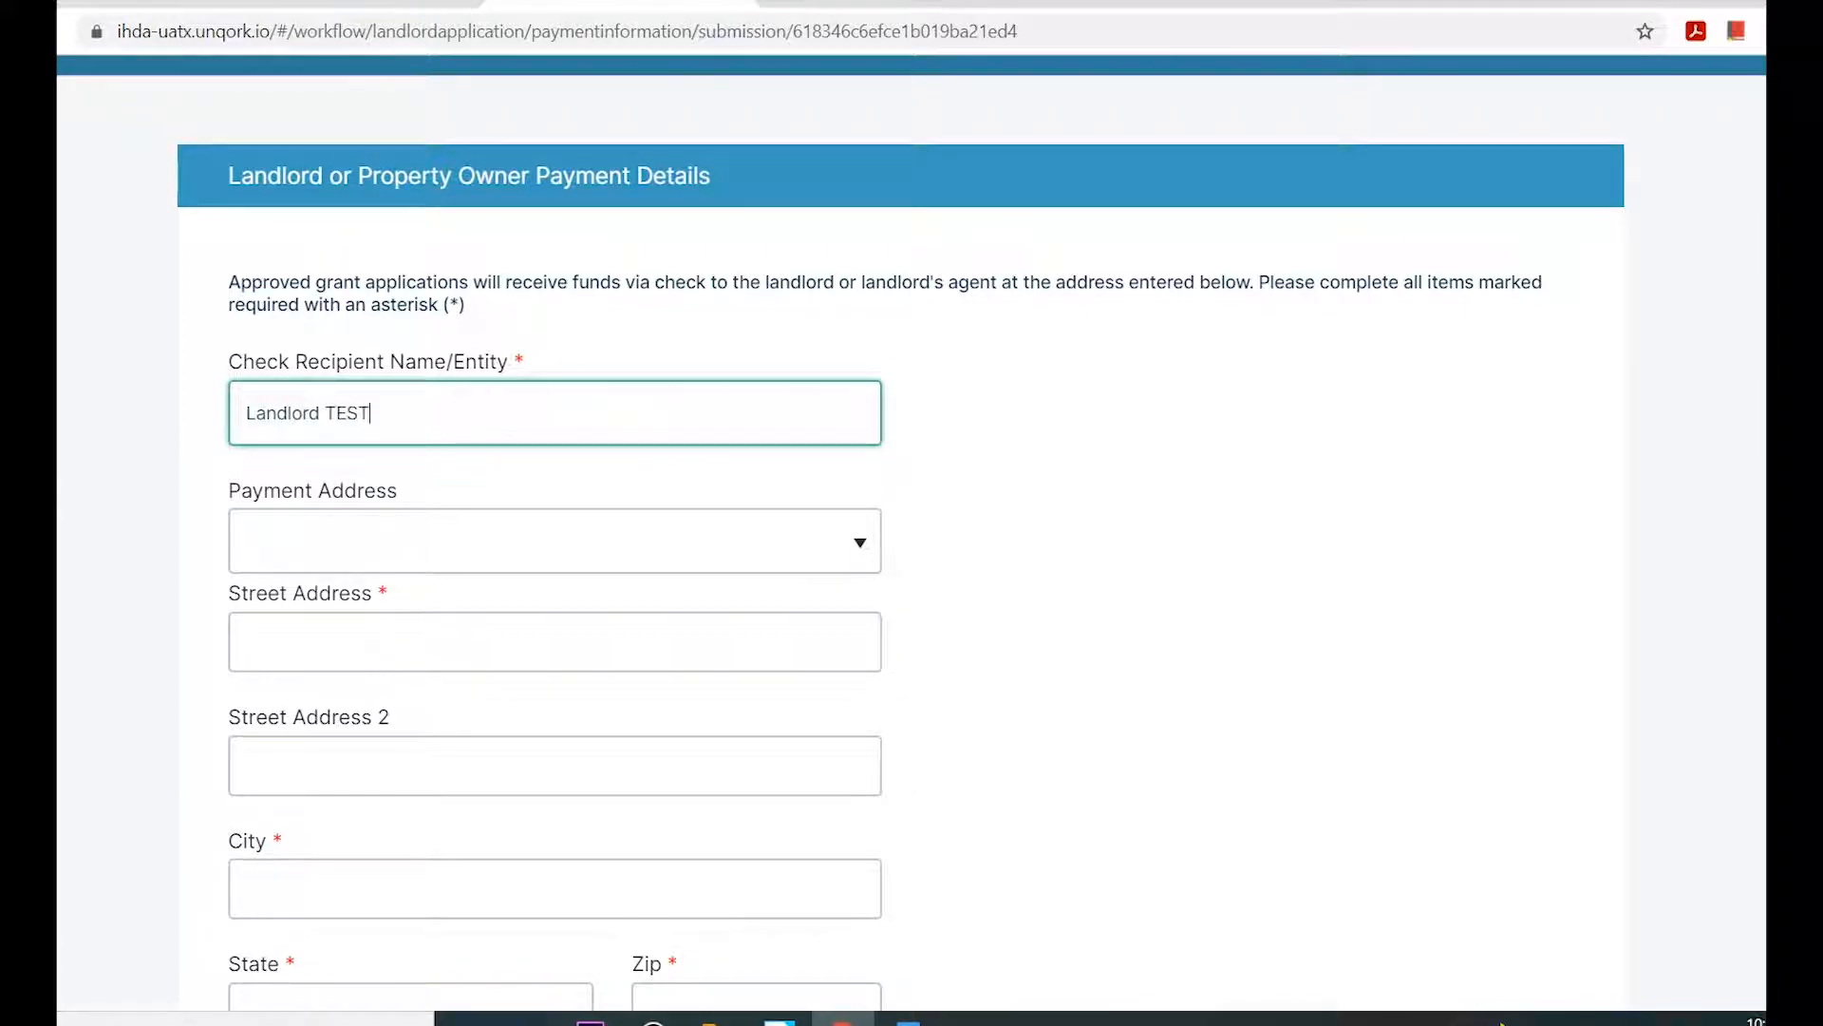
key("BackSpace")
key("BackSpace")
type("e")
key("BackSpace")
key("BackSpace")
type("est")
key("Tab")
Fill in the payment address from the matching address suggestion, then save and continue to identity validation.
type("1")
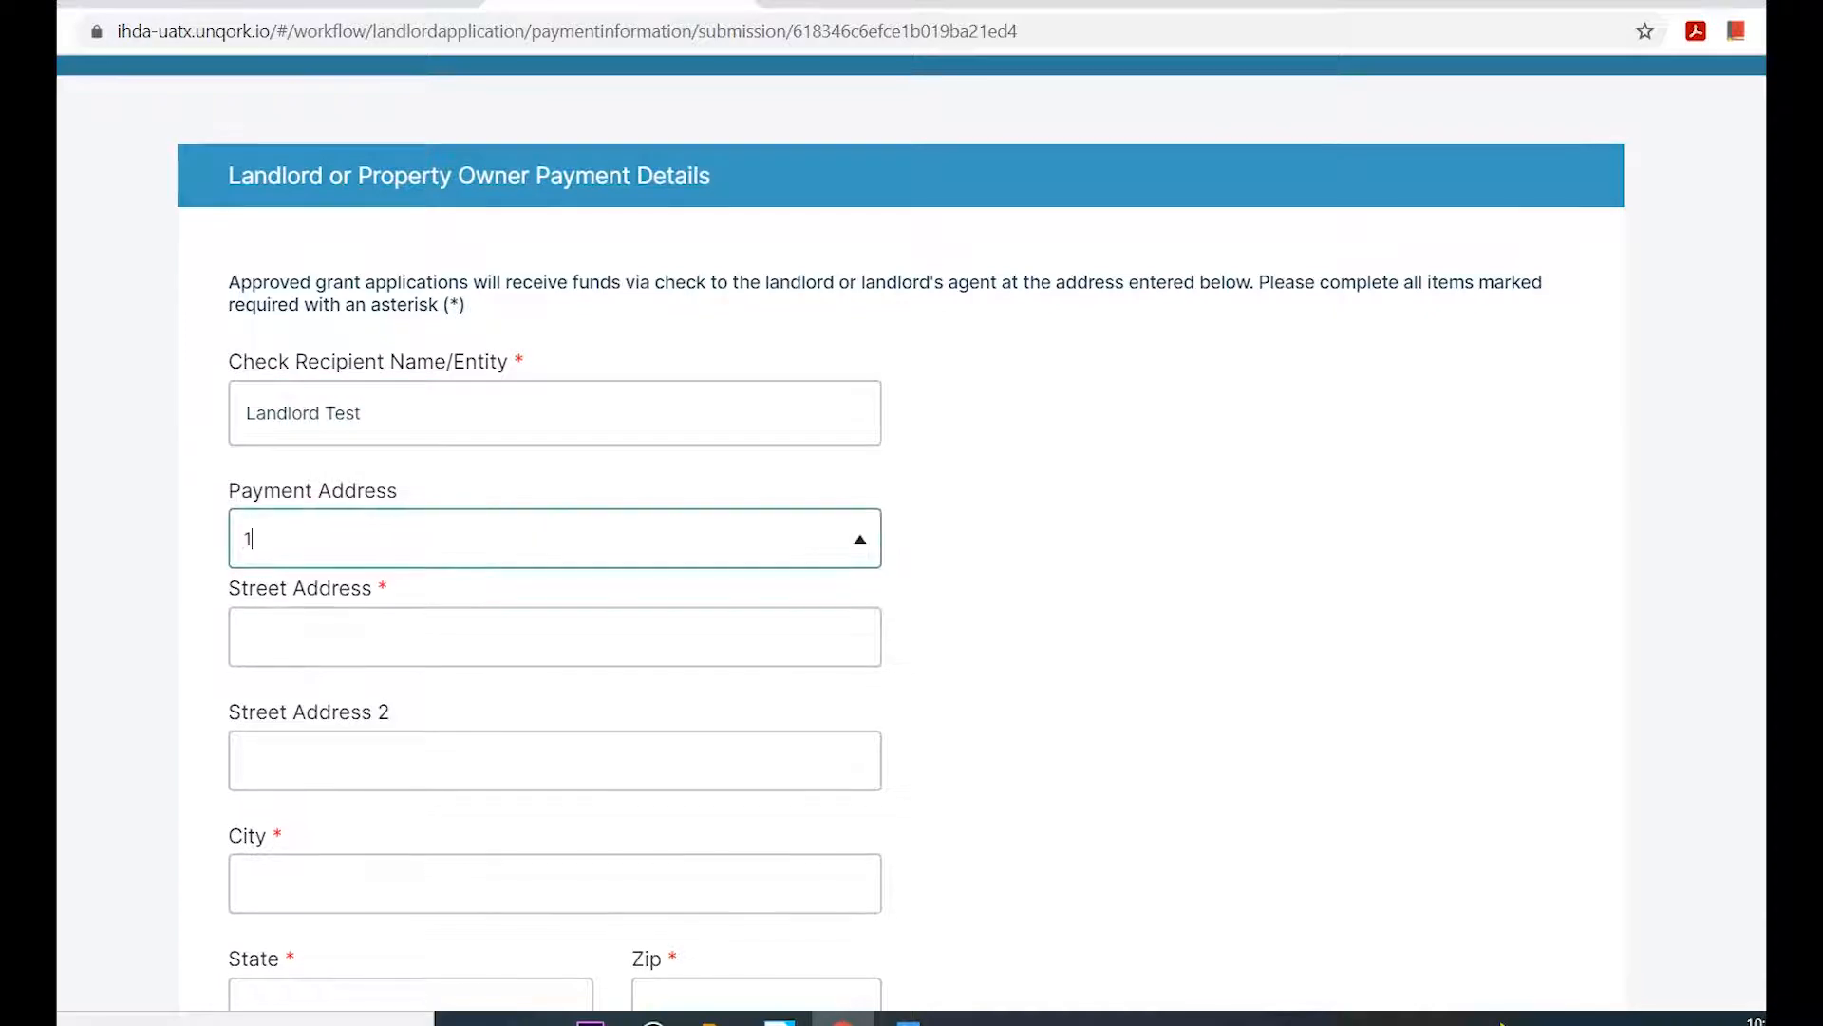
type("11 E")
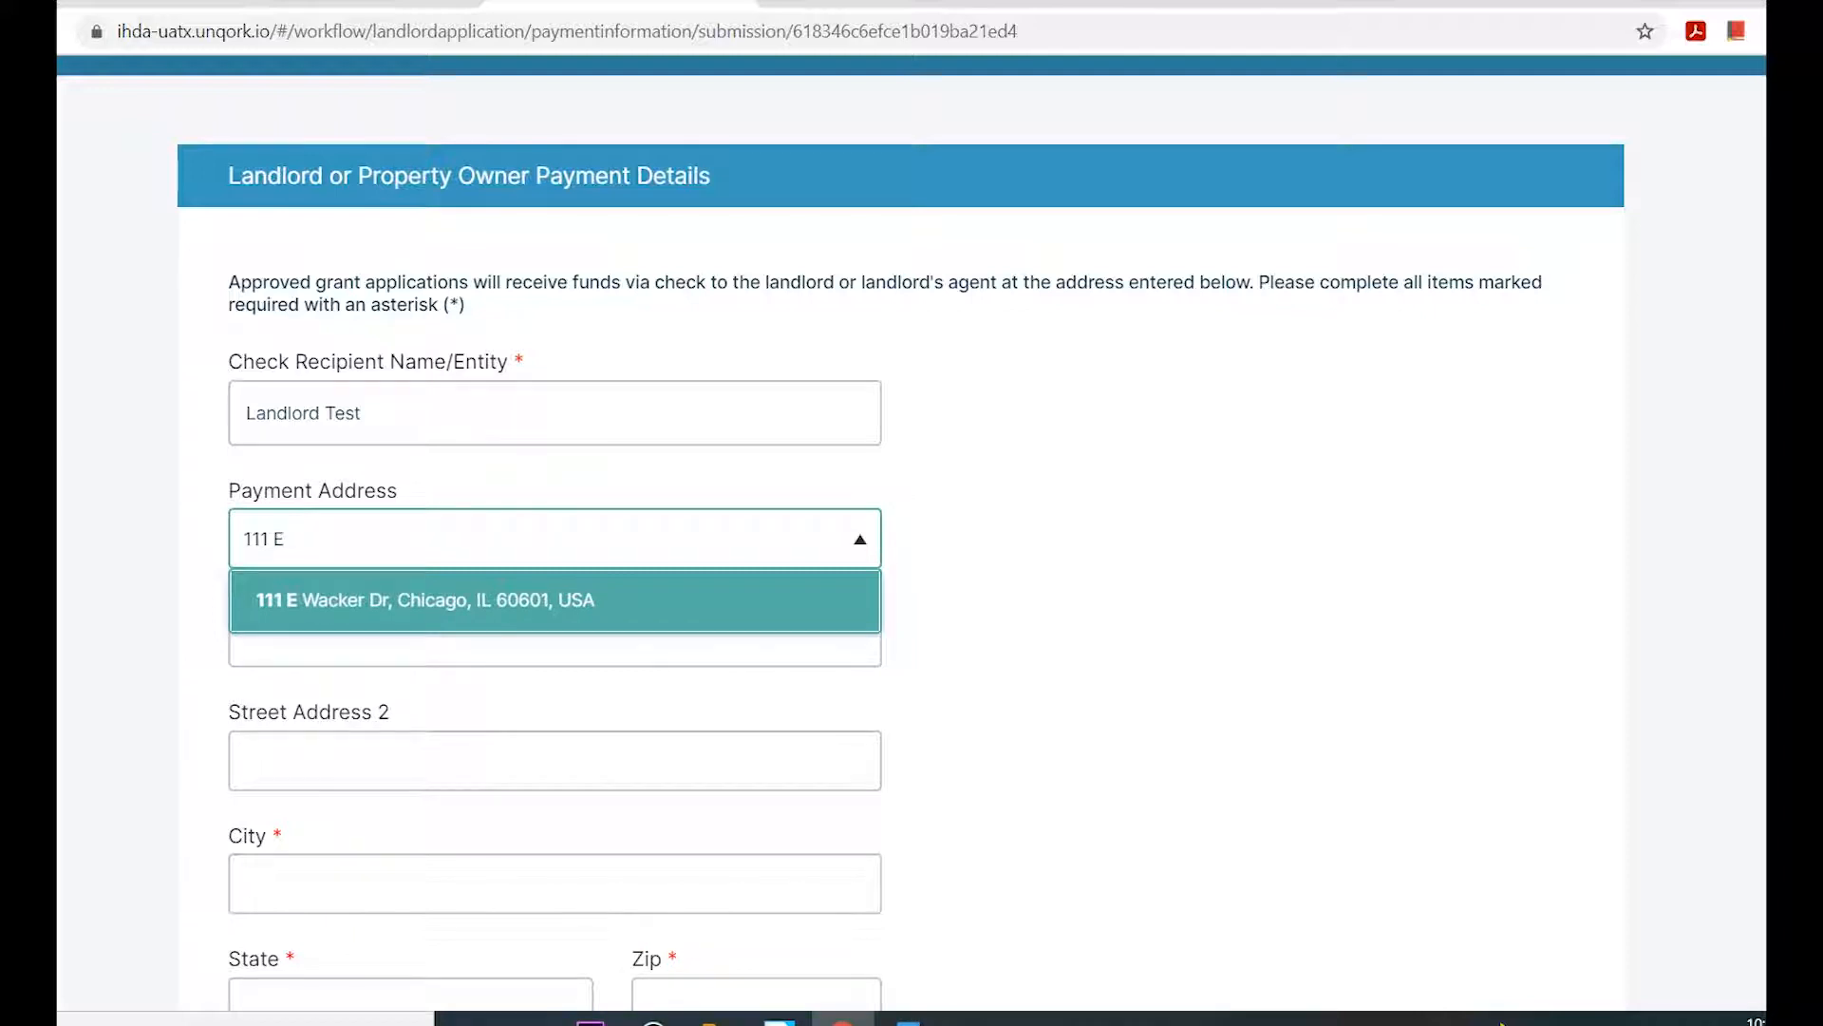
key("Return")
scroll(900, 532, "down", 1)
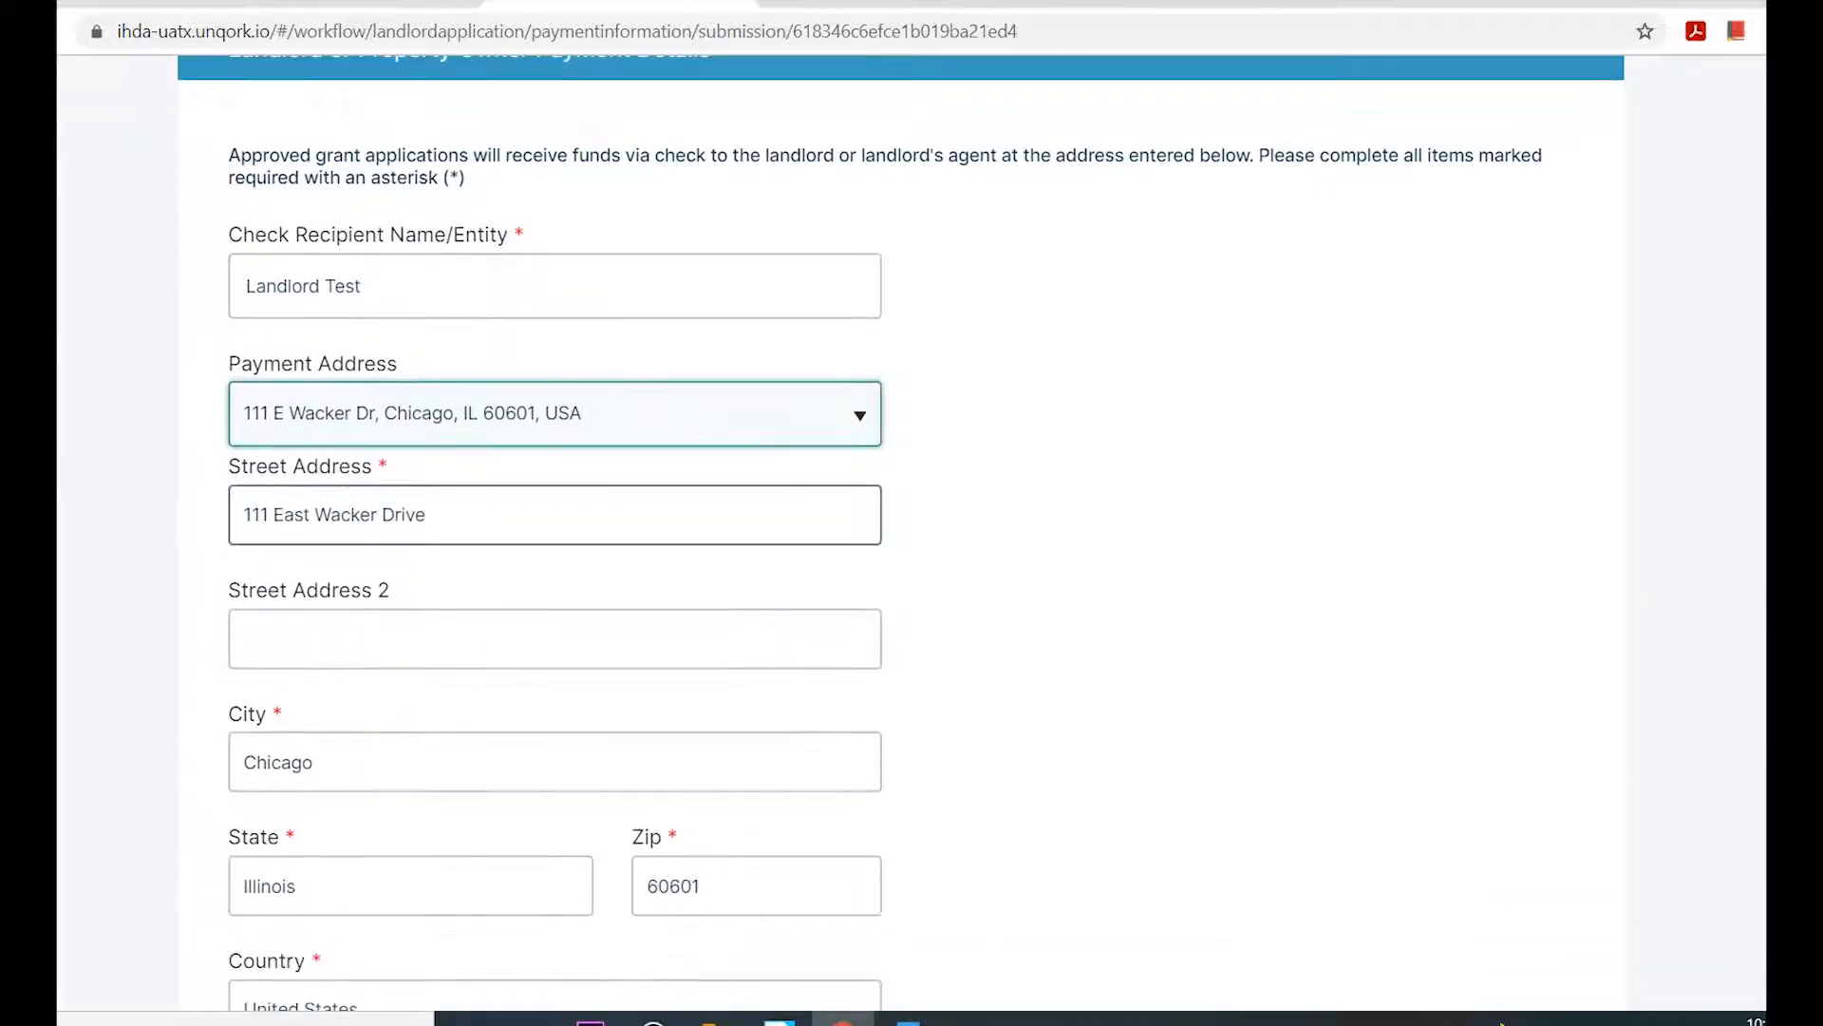
scroll(532, 518, "down", 1)
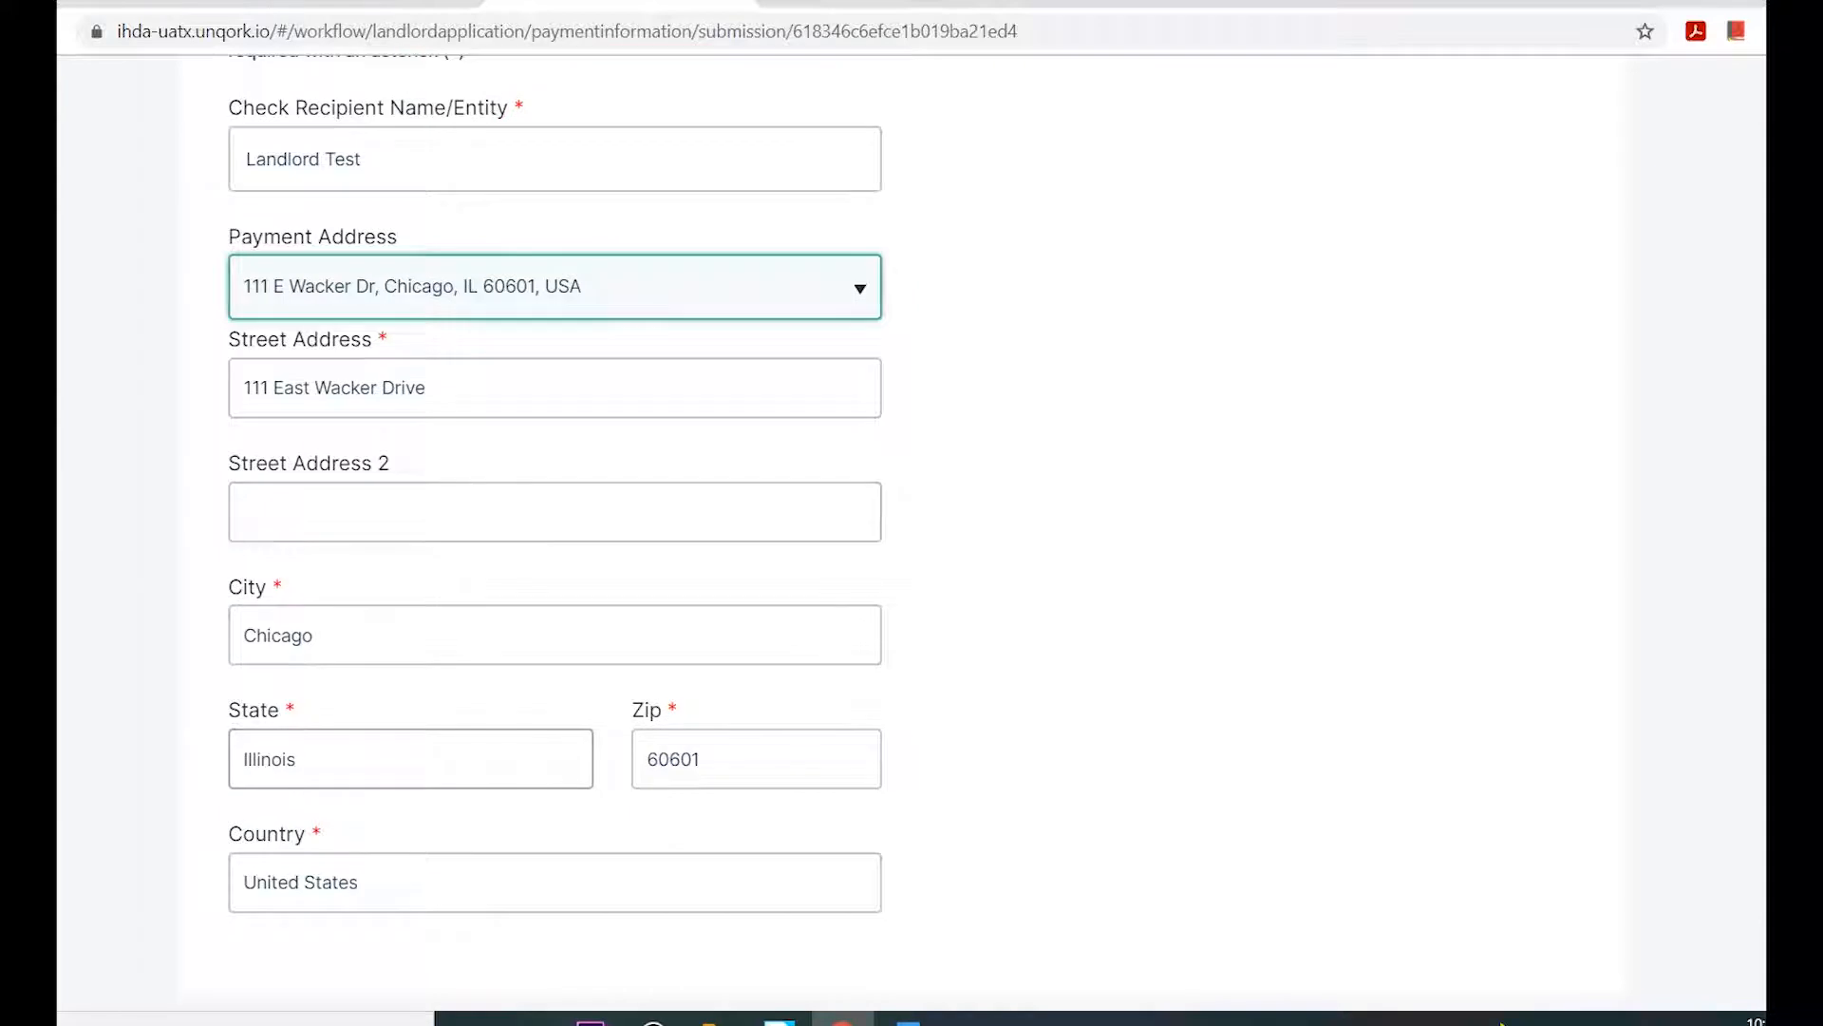
scroll(555, 883, "down", 1)
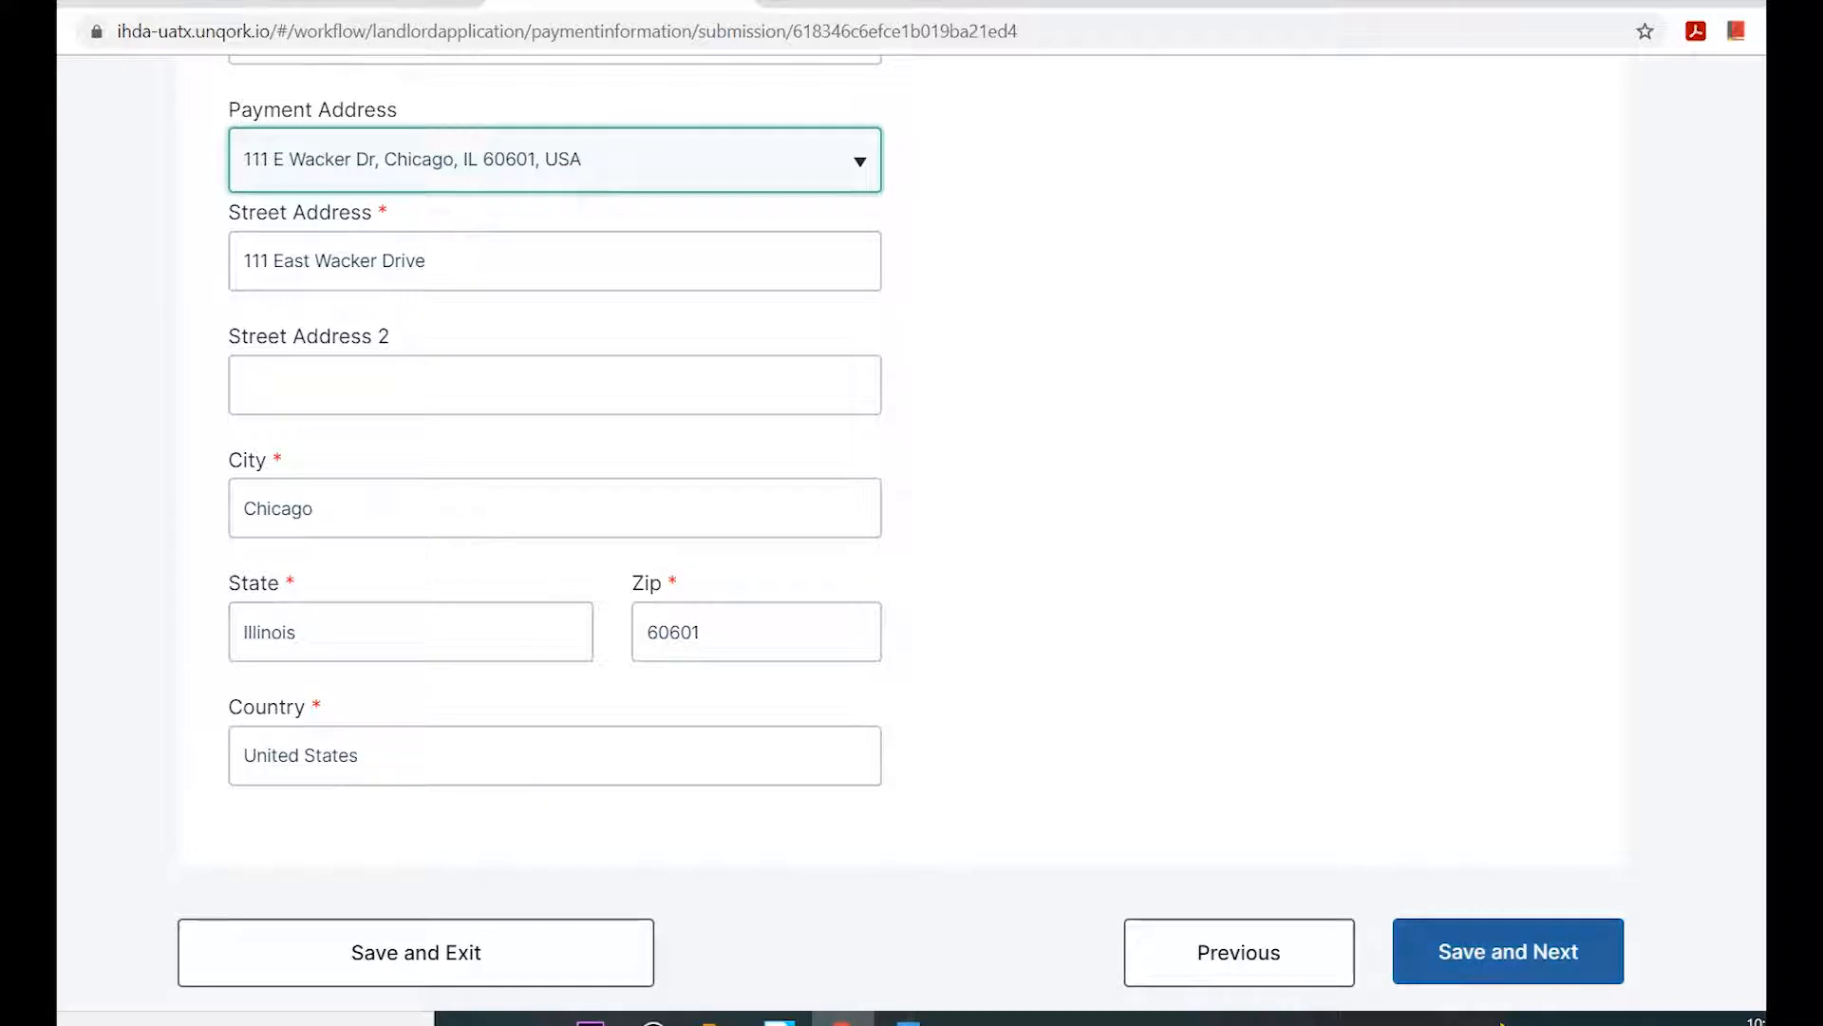
left_click(1508, 951)
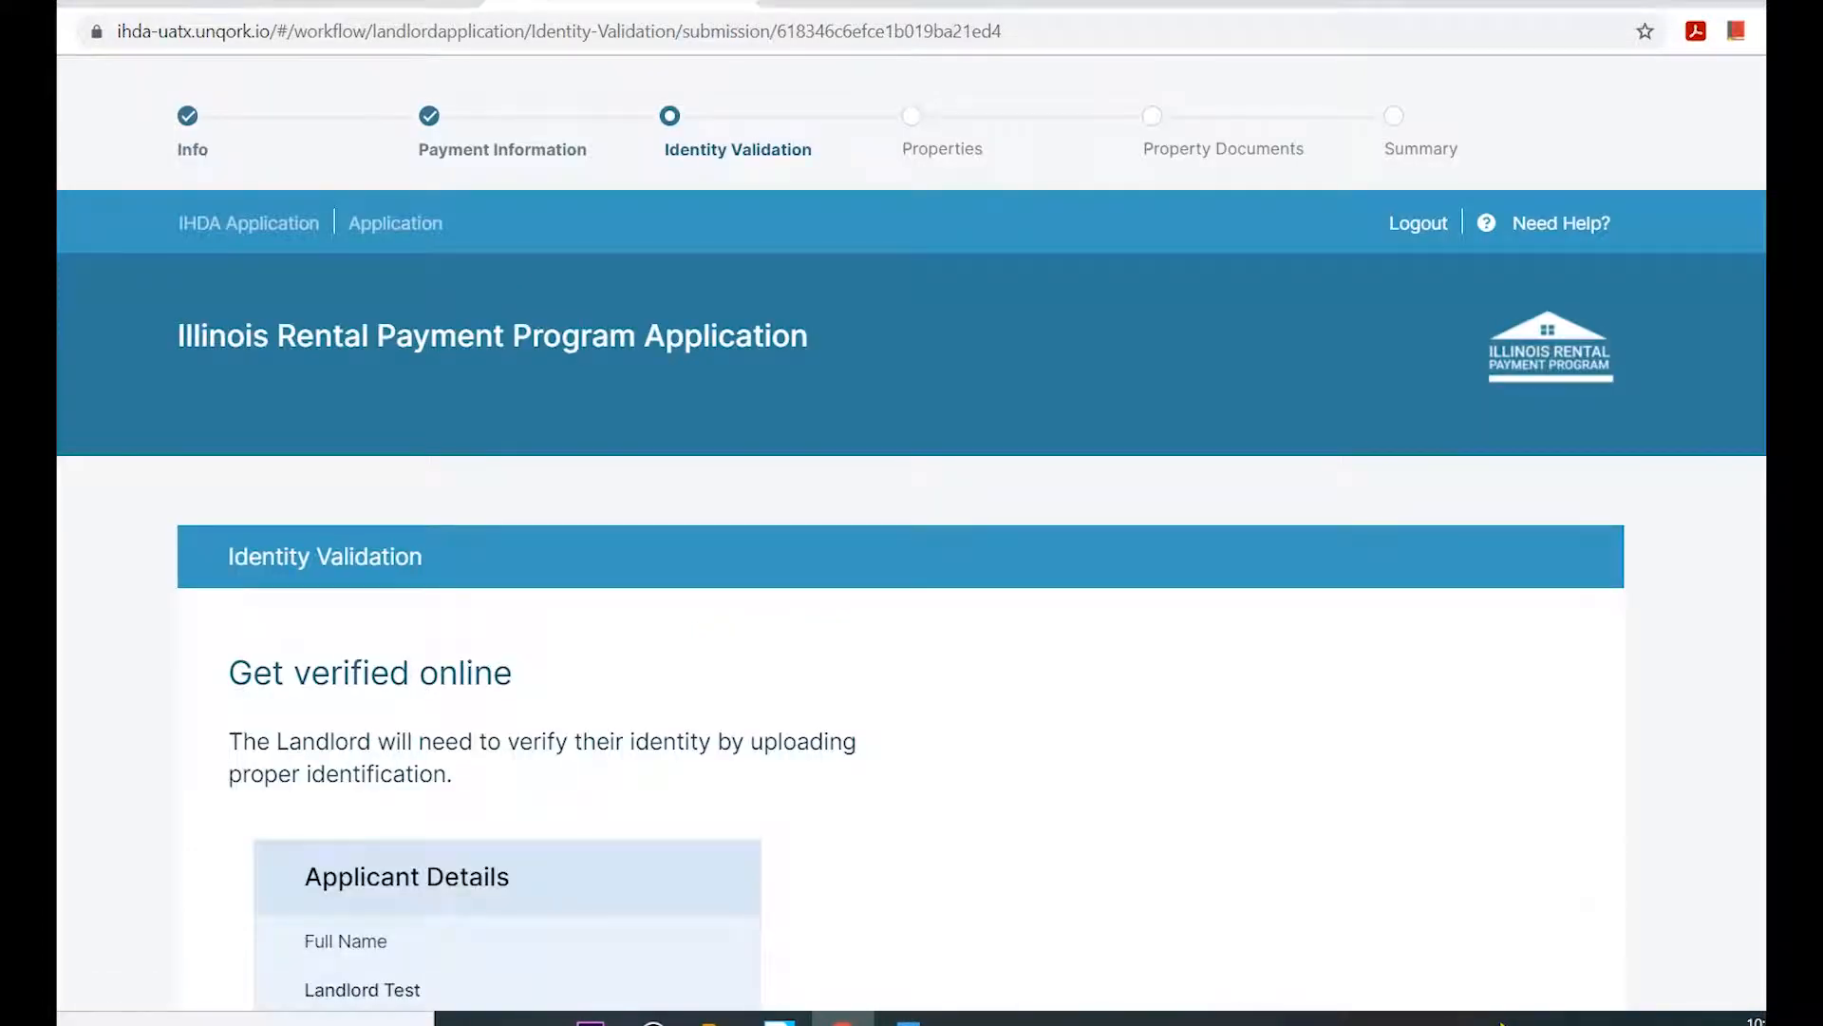
Open the applicant's proof of identity, choose Government Issued Driver's License or REAL ID, and browse for the front ID file.
scroll(912, 534, "down", 6)
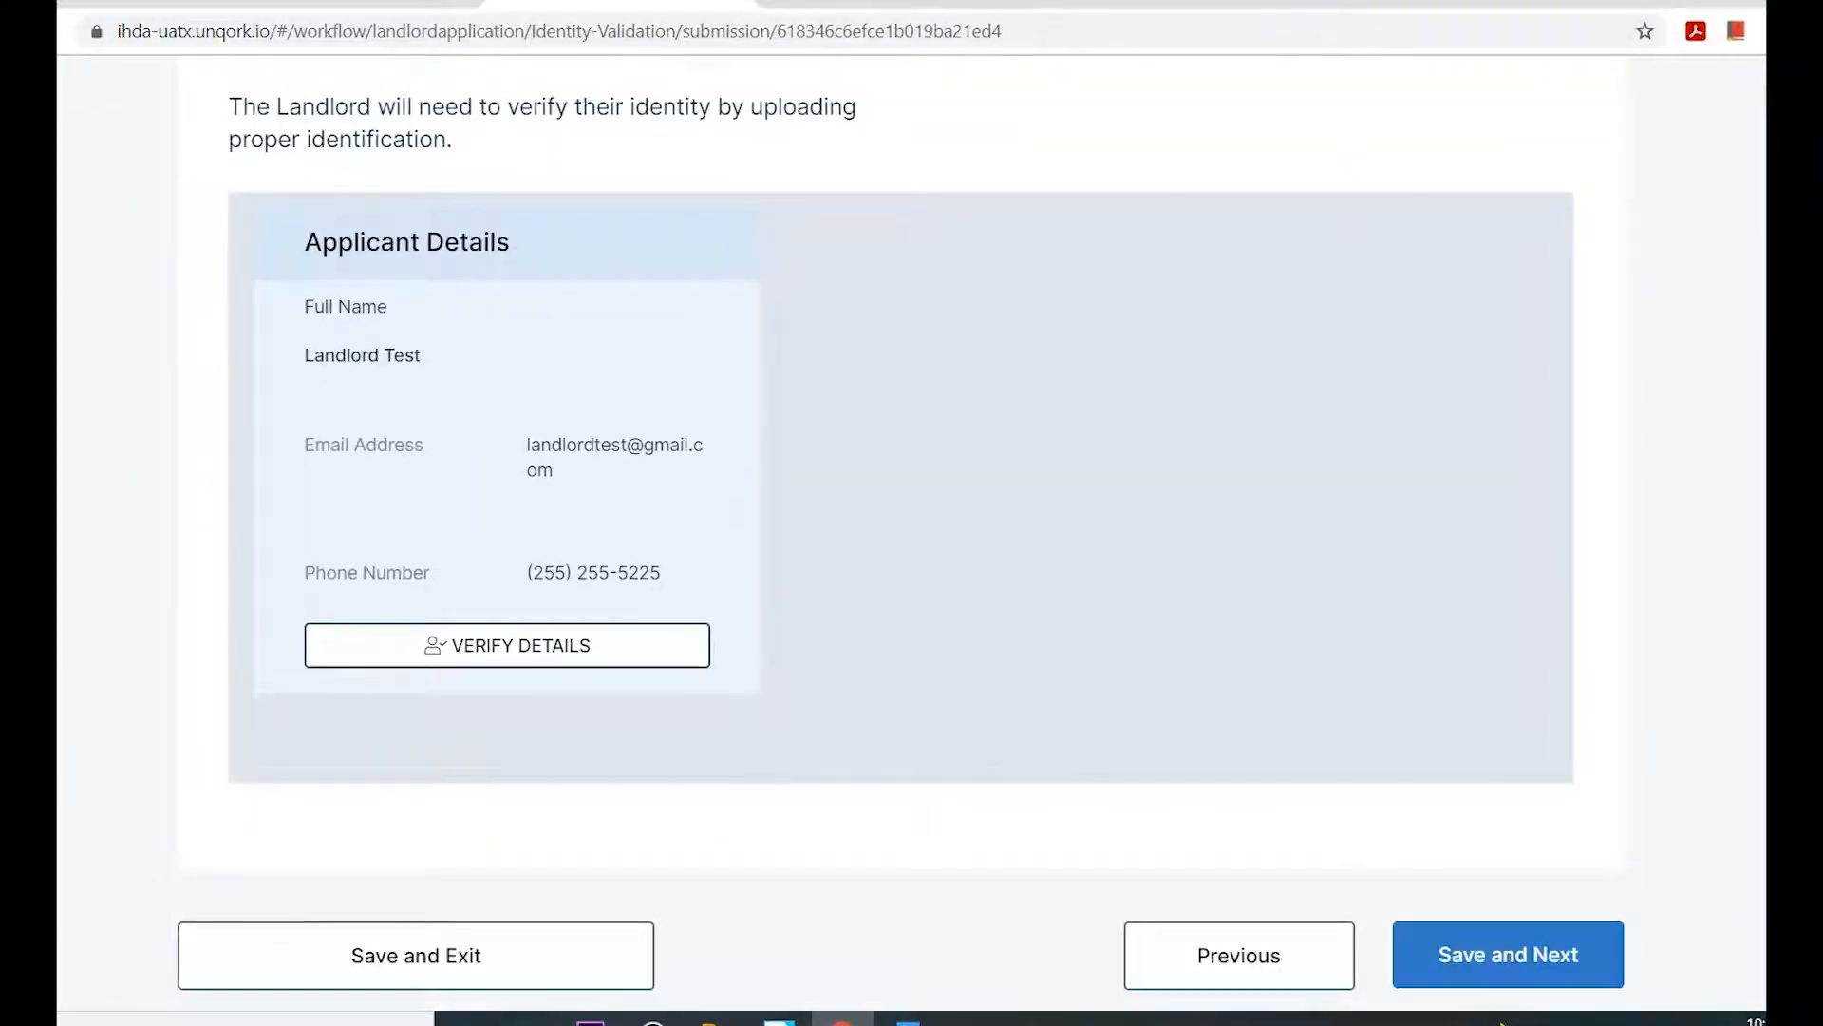
left_click(507, 645)
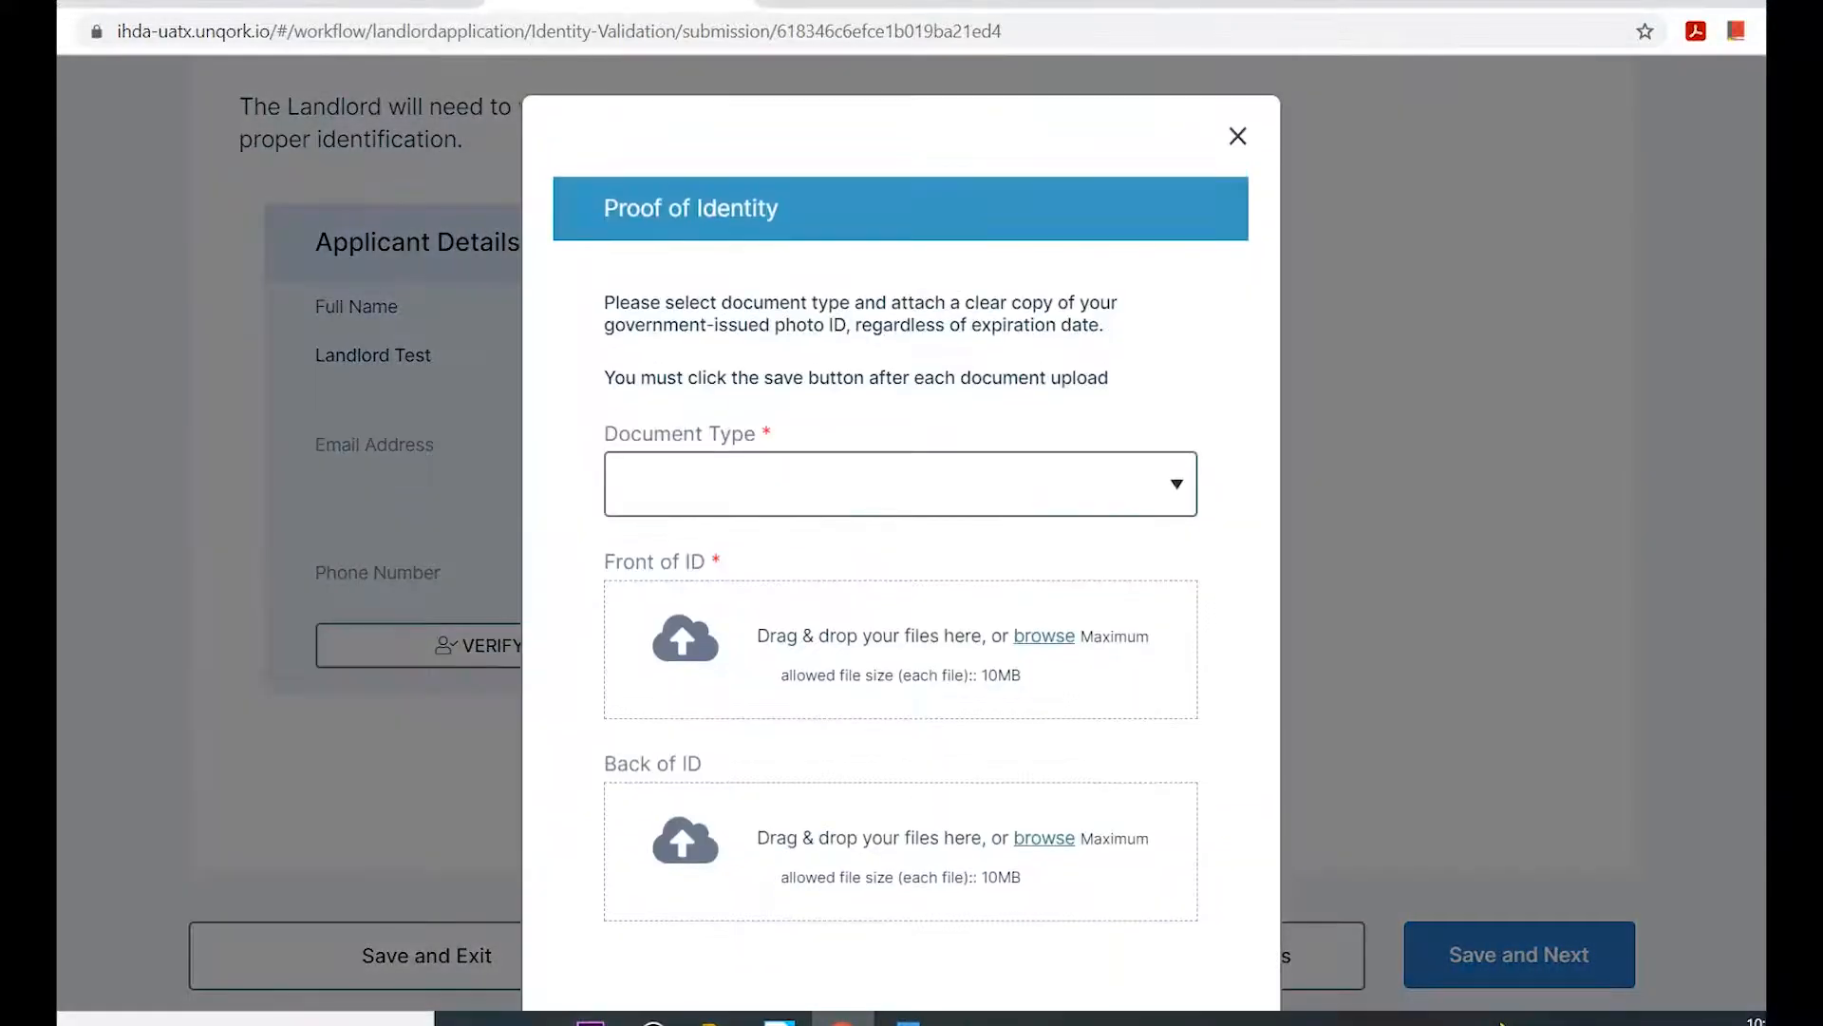
left_click(901, 485)
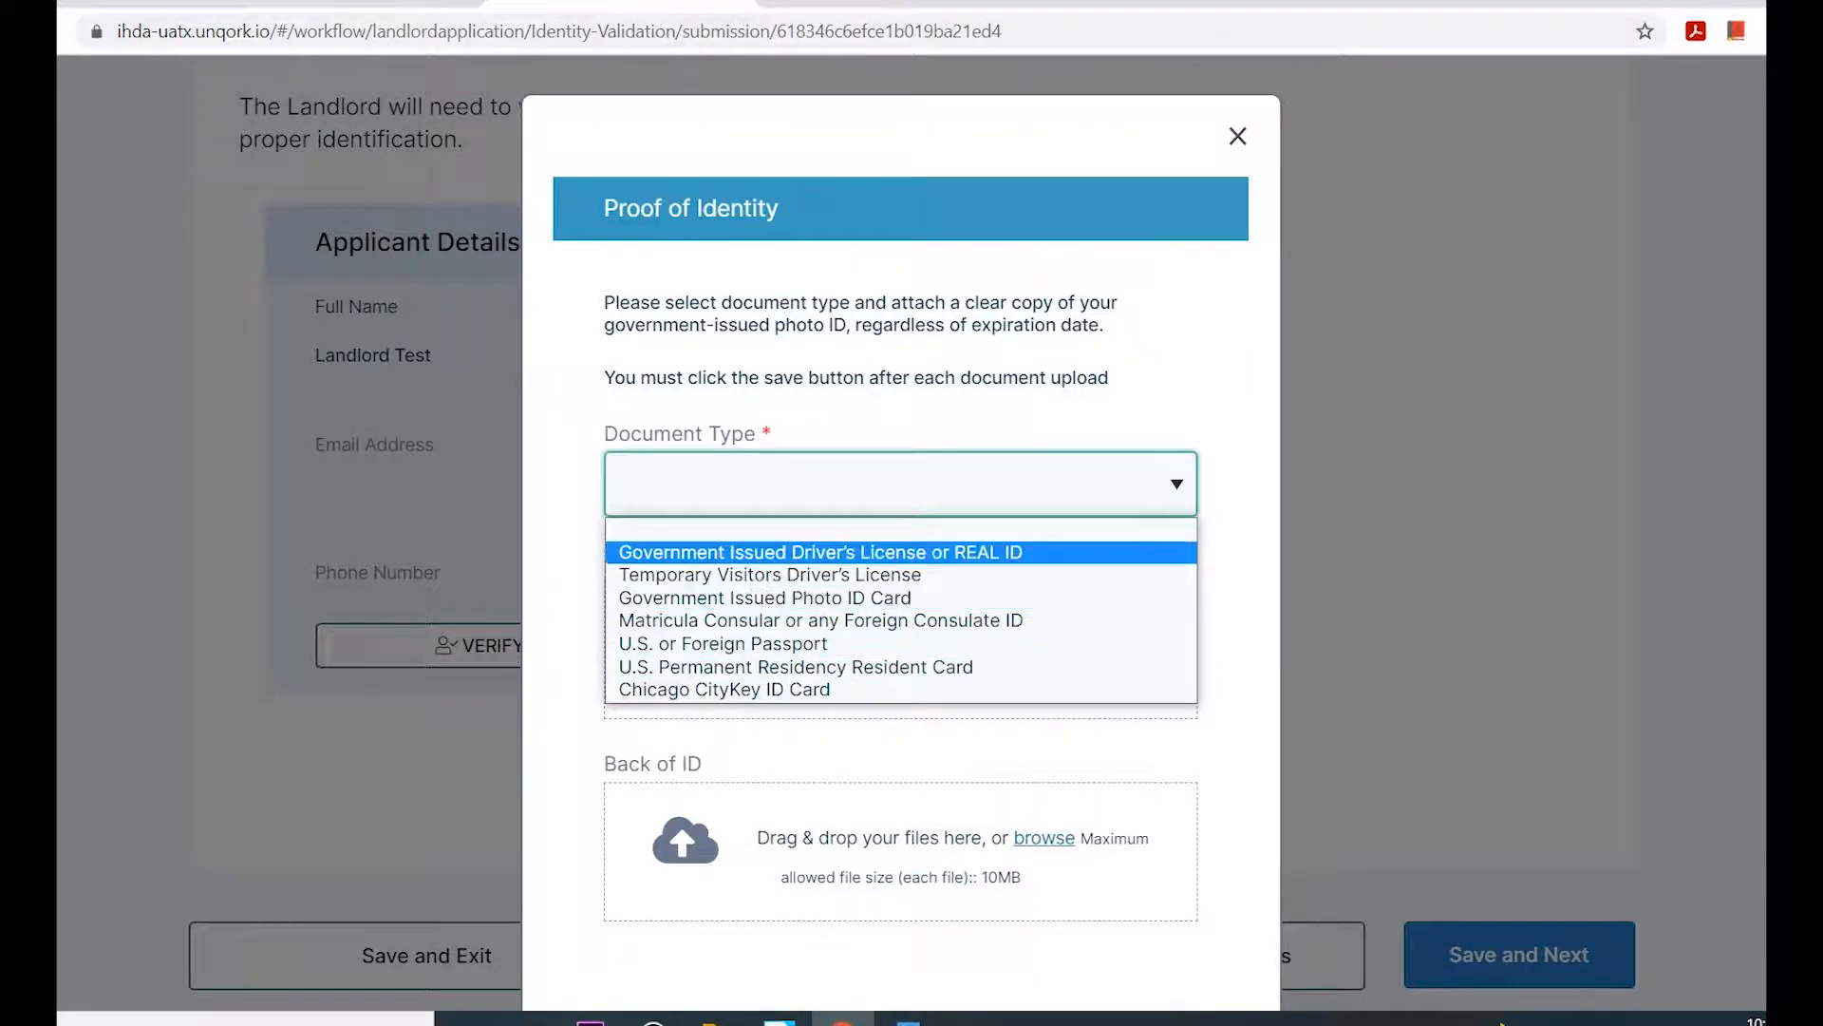
left_click(821, 552)
left_click(1044, 637)
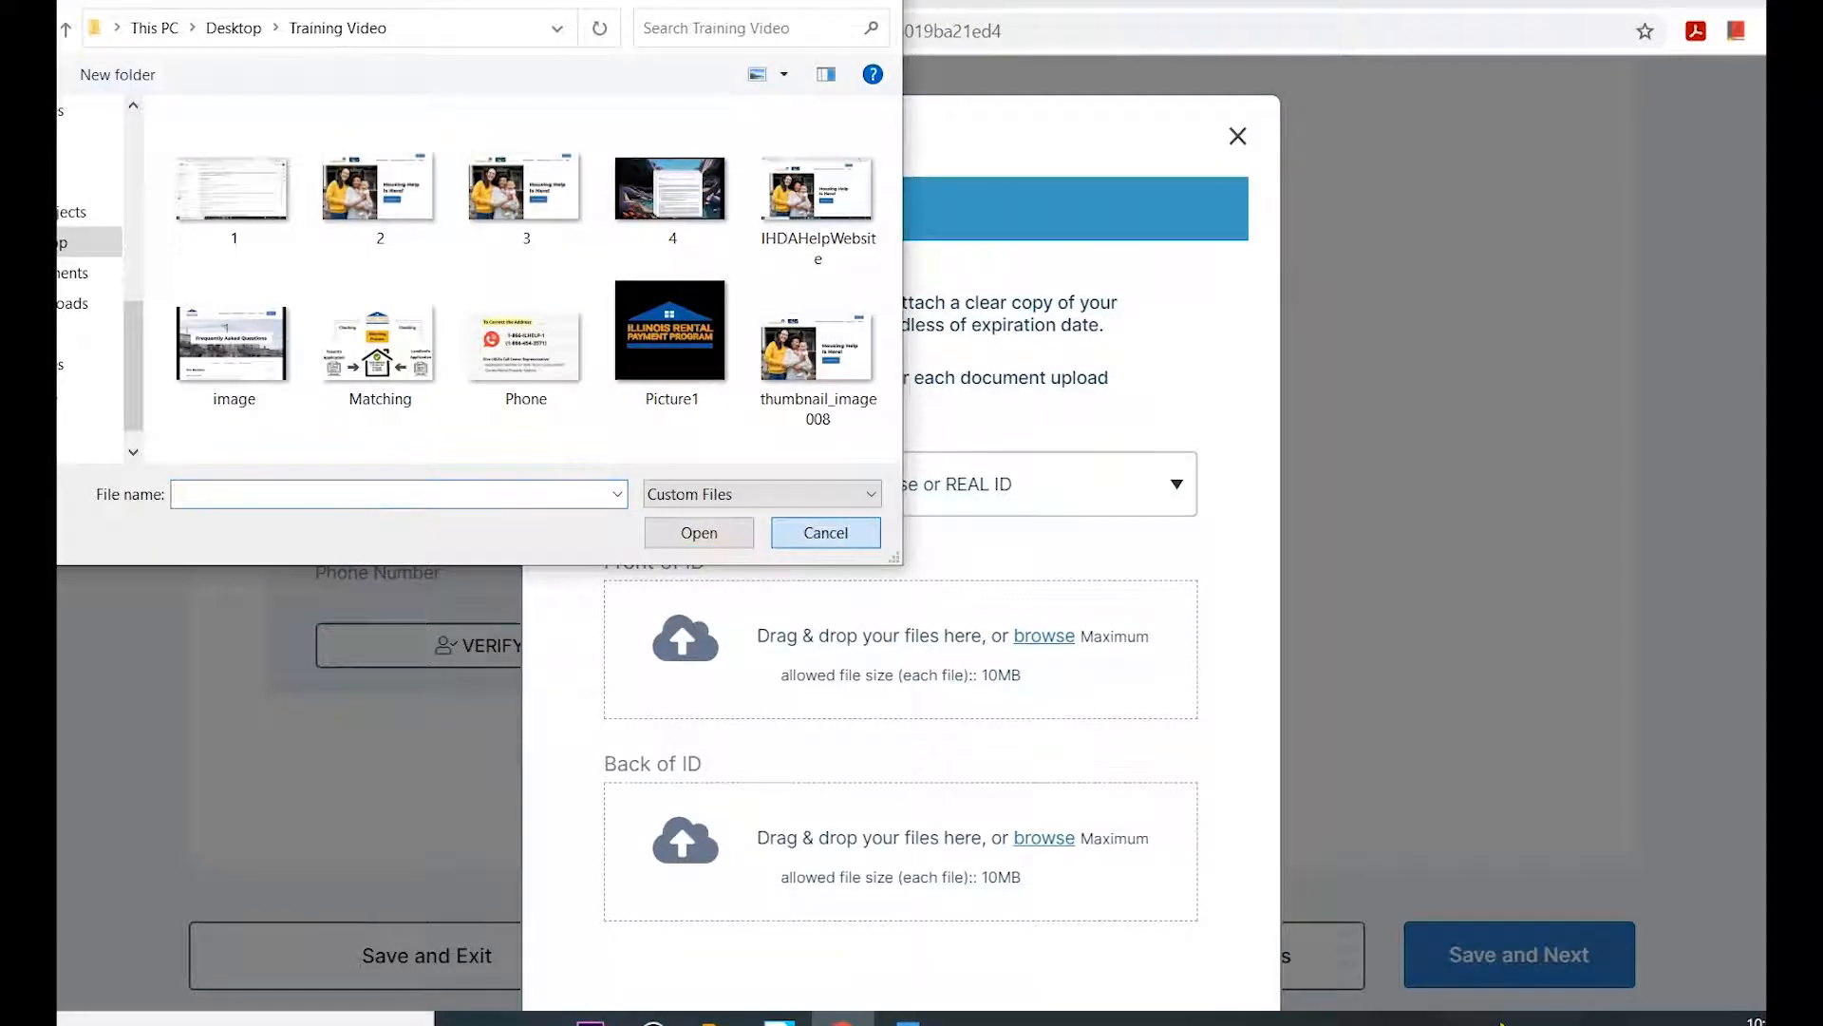
left_click(825, 532)
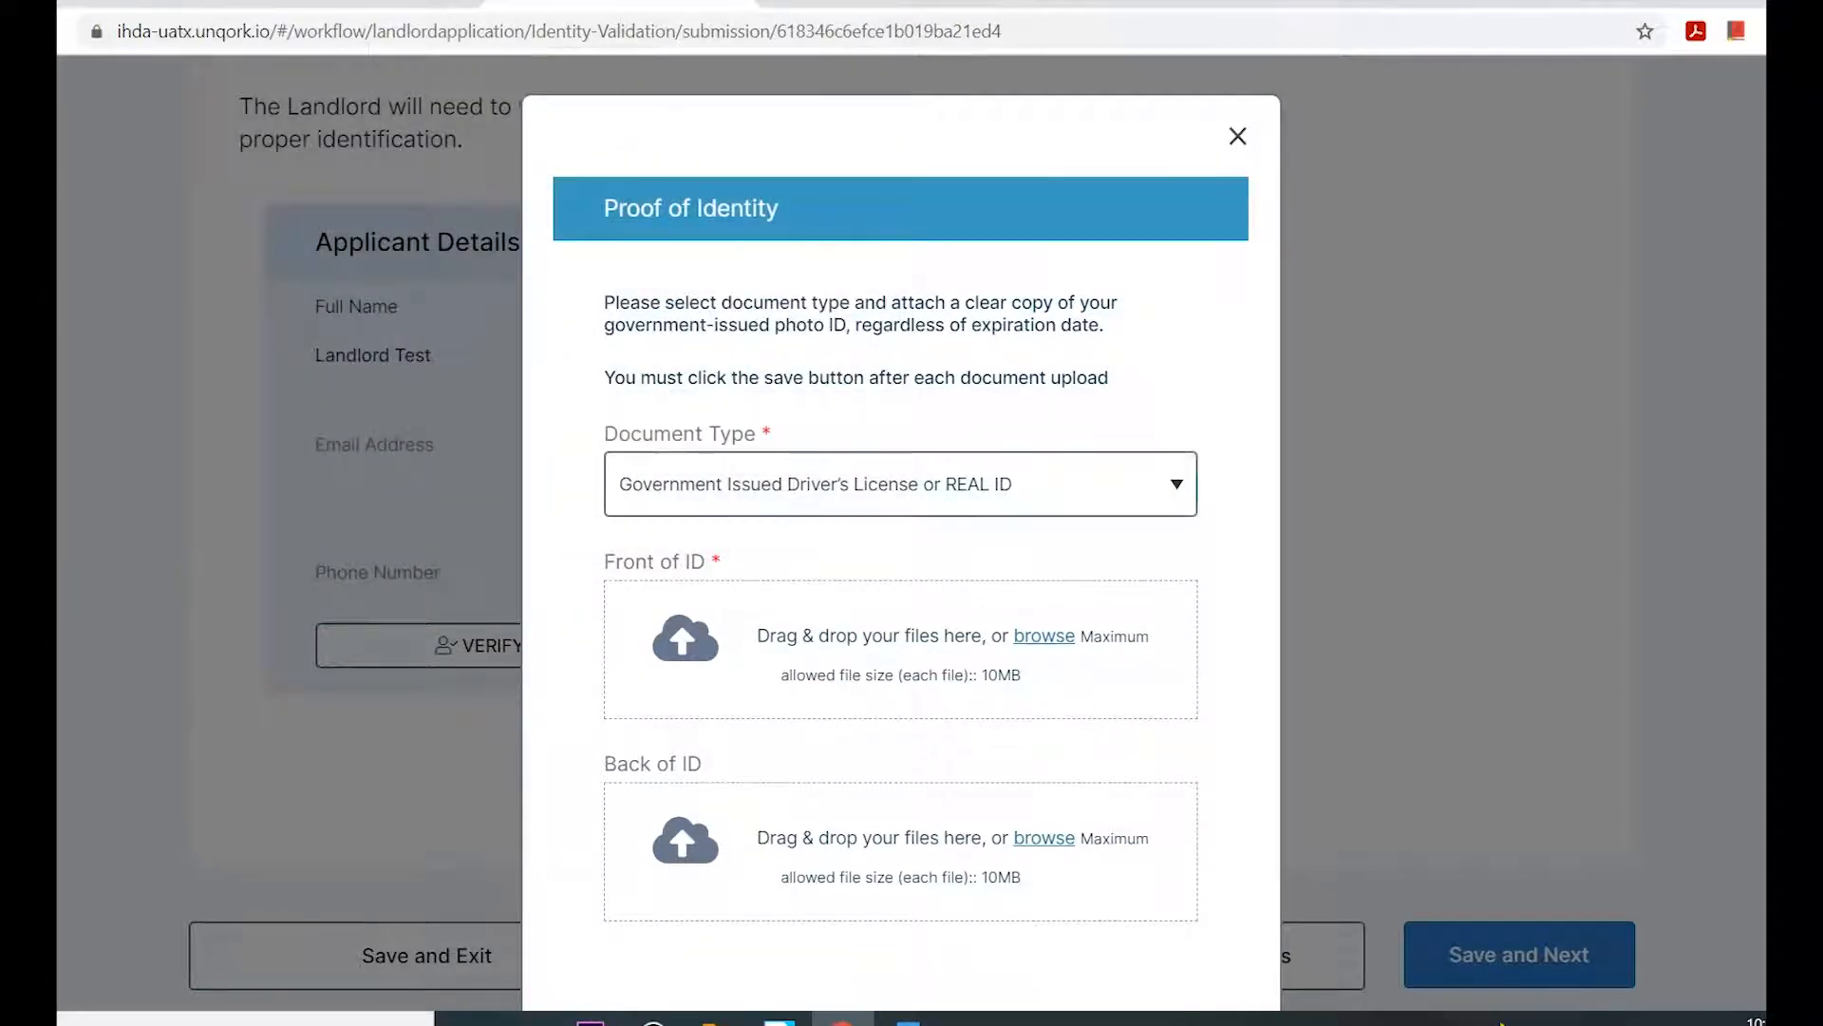
Save the driver's license proof of identity with Attachment.png as front and back of the ID, and continue to the properties.
left_click(900, 484)
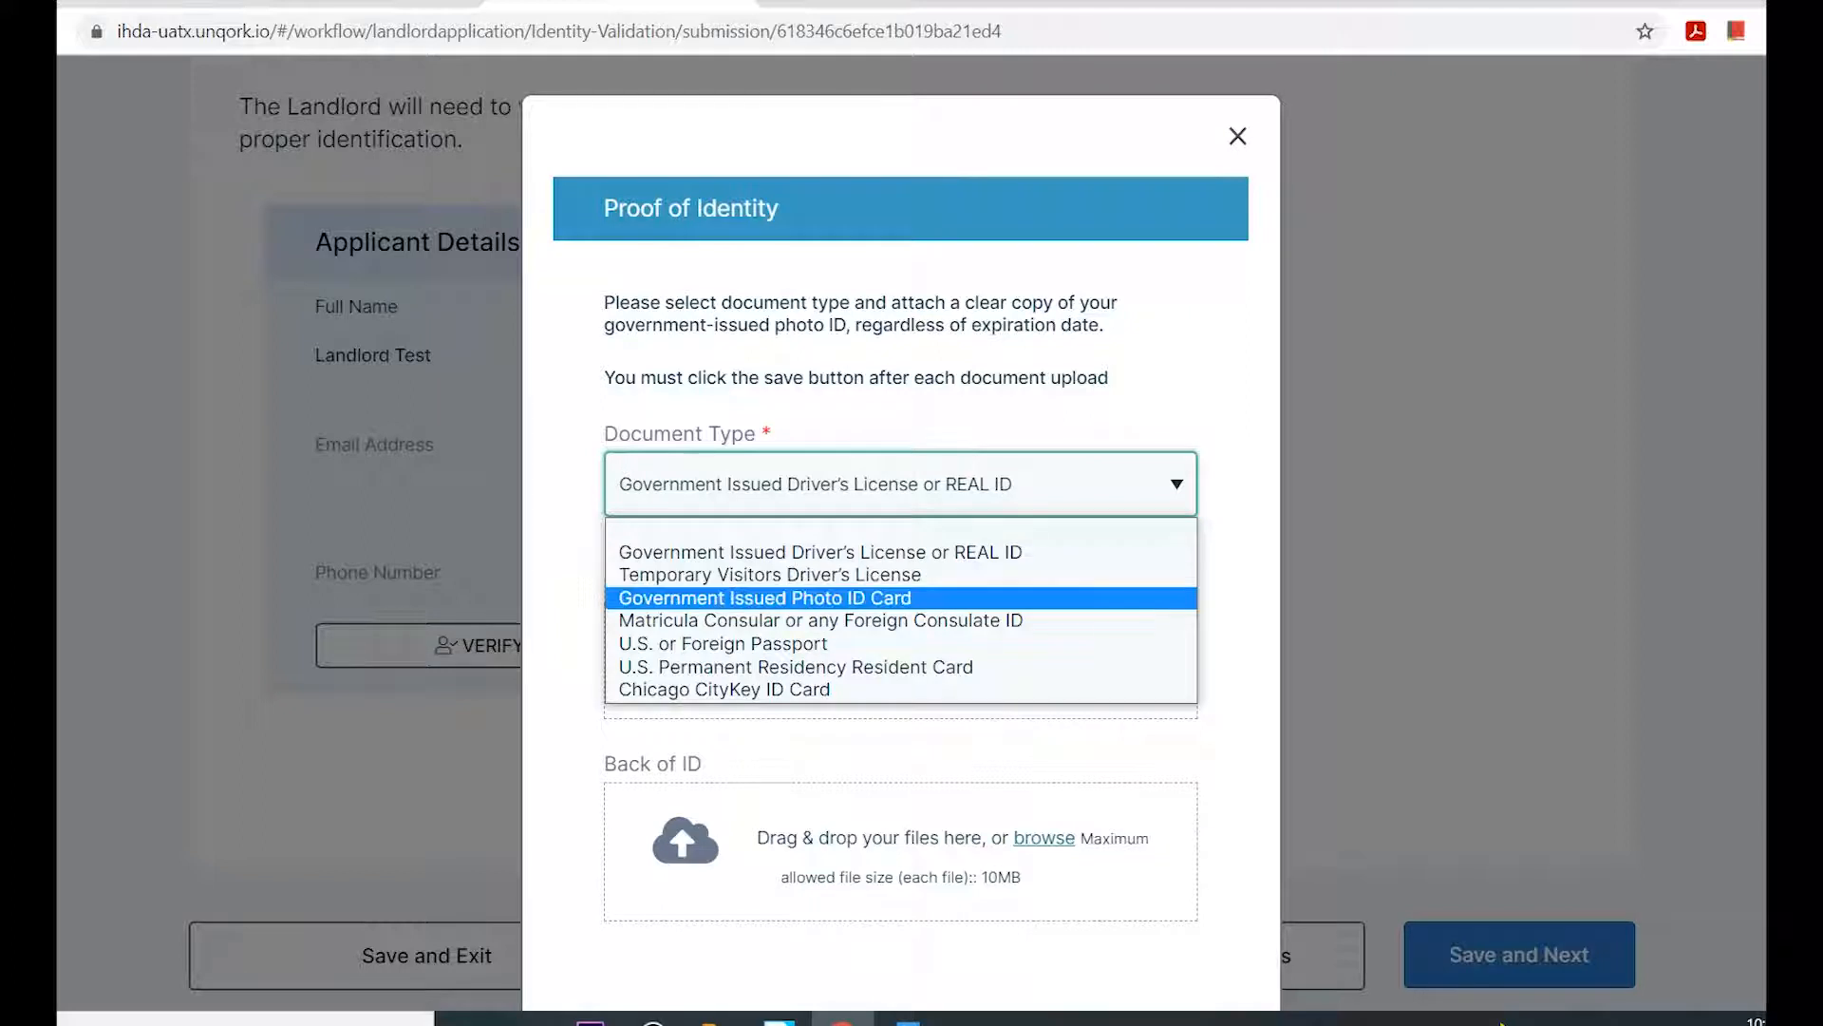
left_click(900, 598)
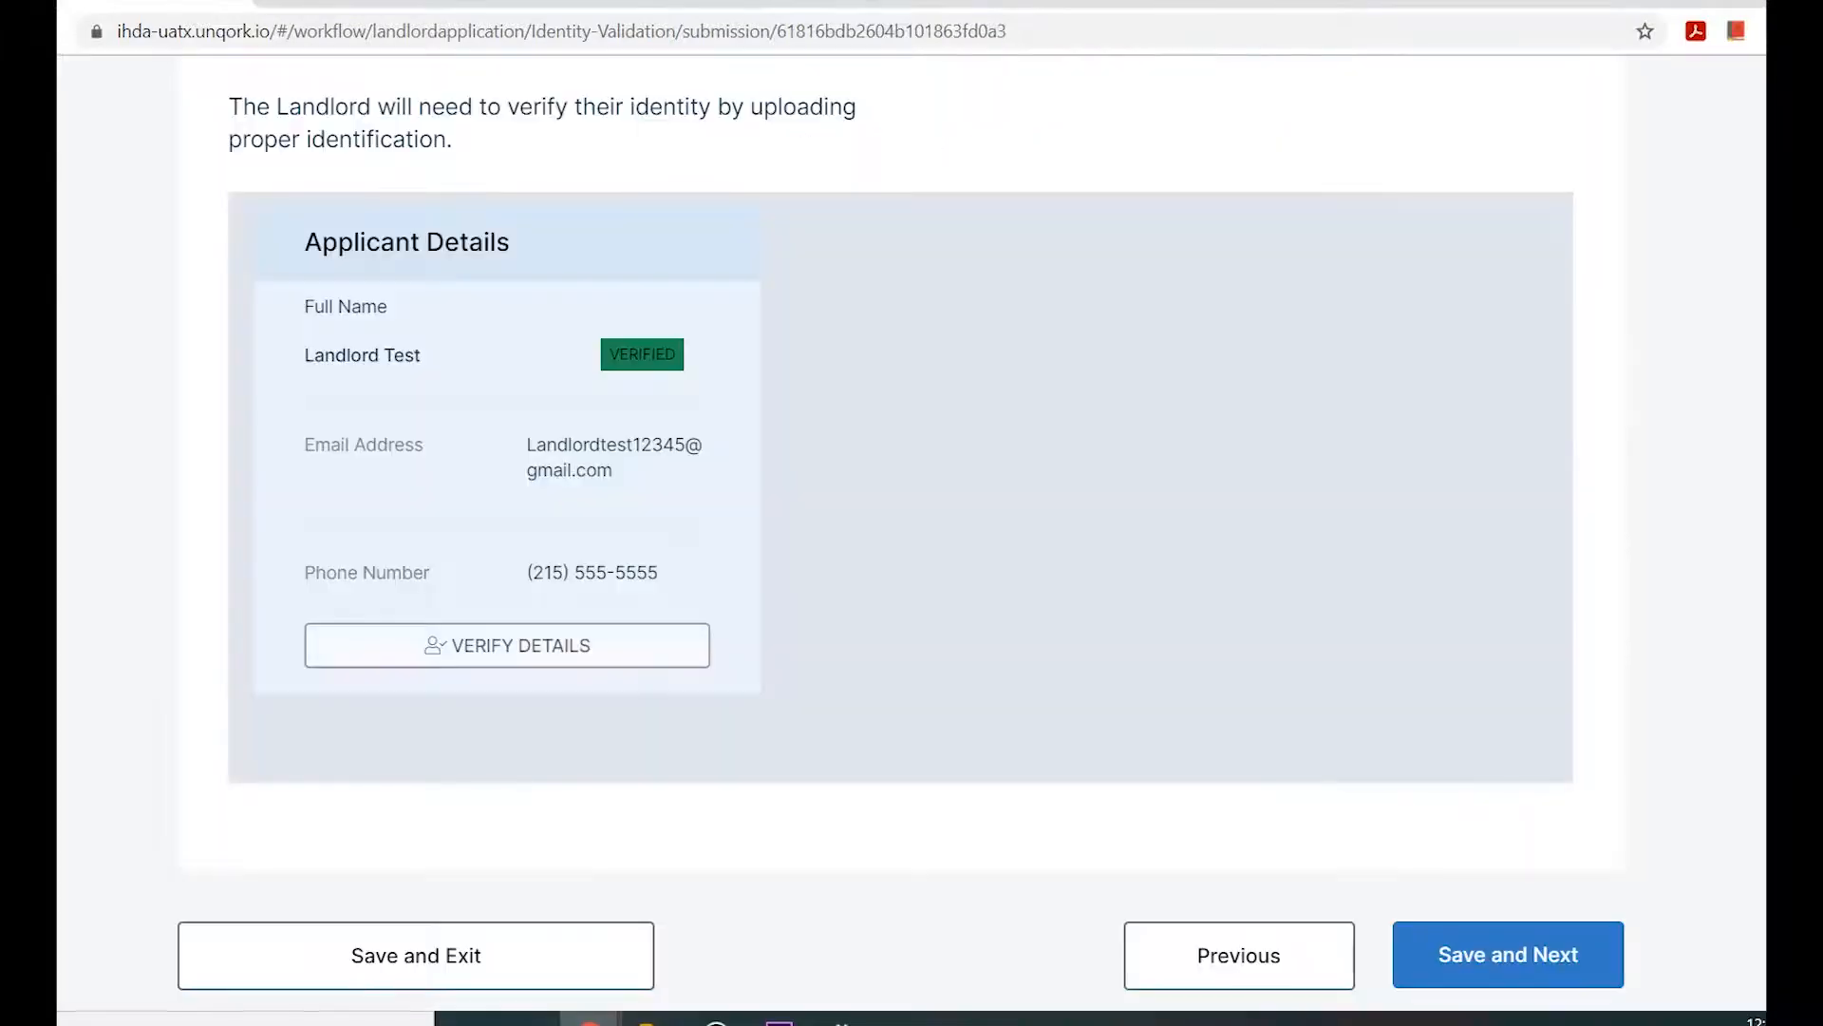
left_click(1508, 955)
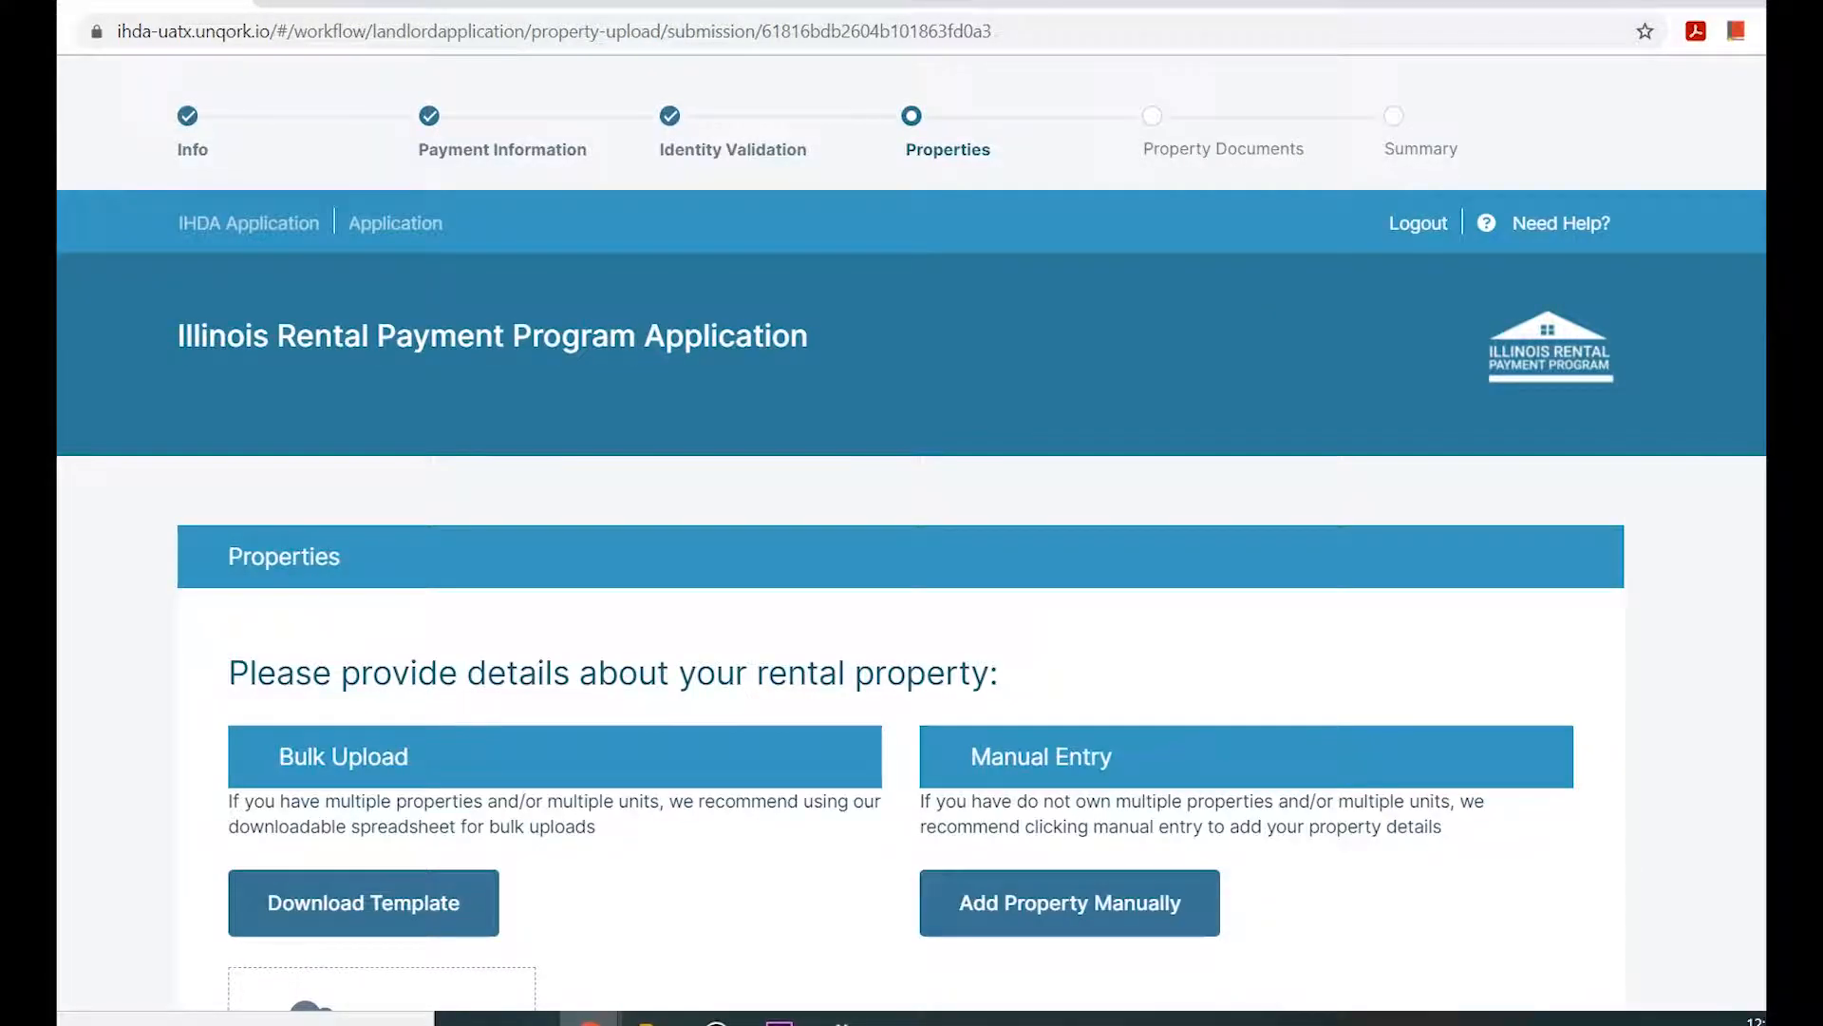
Start a manual rental property entry with no prior assistance, 3 months past due, $0 in partial payments and $5,000 in rent due.
scroll(911, 532, "down", 4)
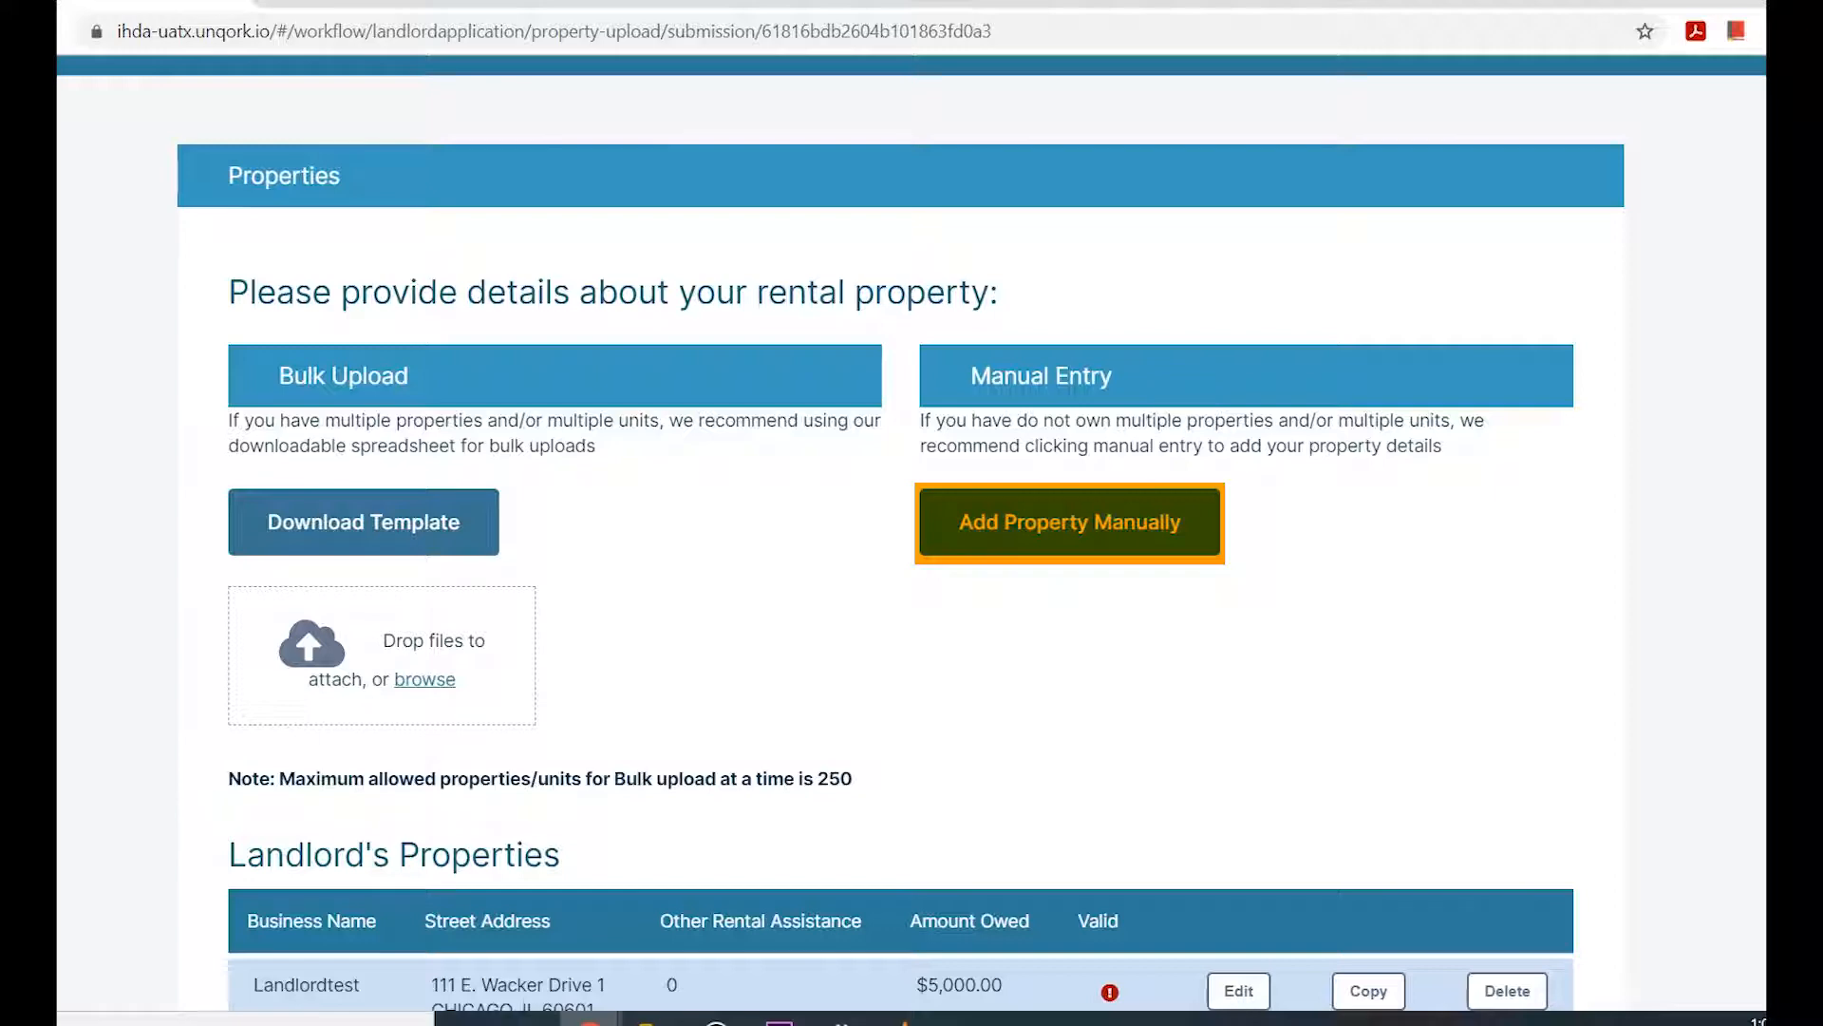
left_click(1069, 522)
left_click(717, 404)
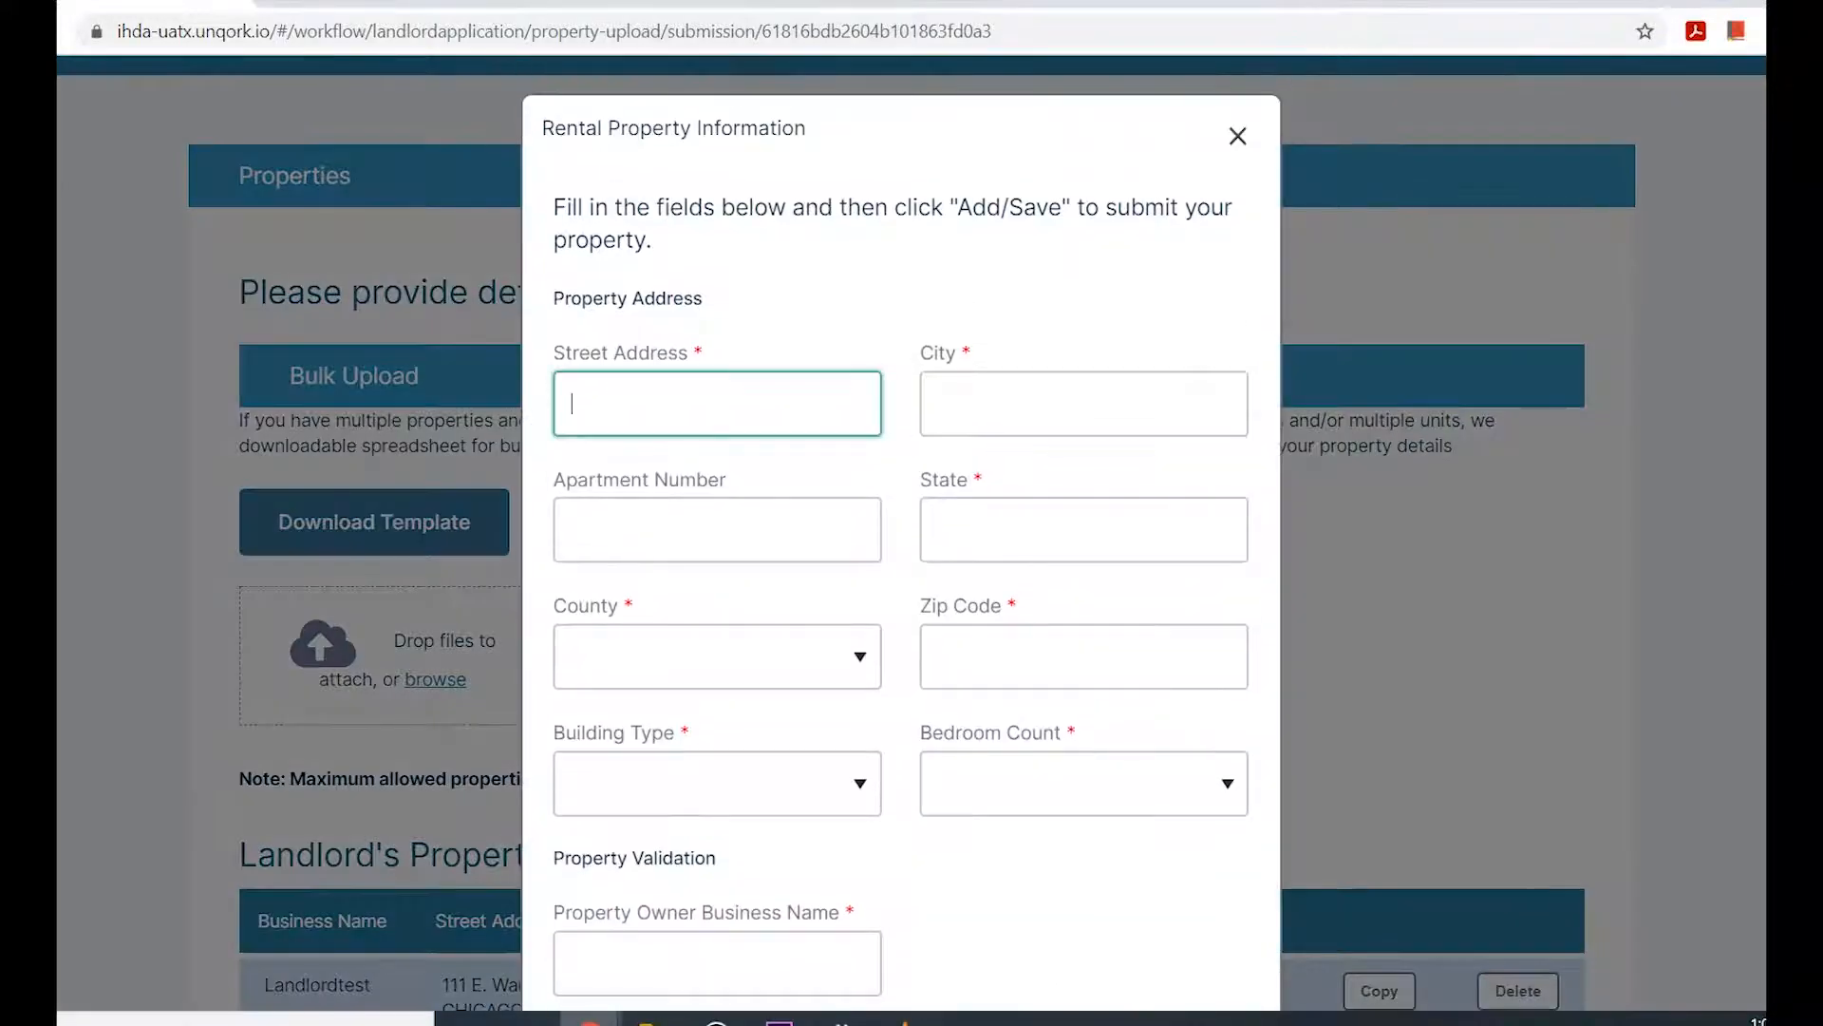
scroll(901, 532, "down", 3)
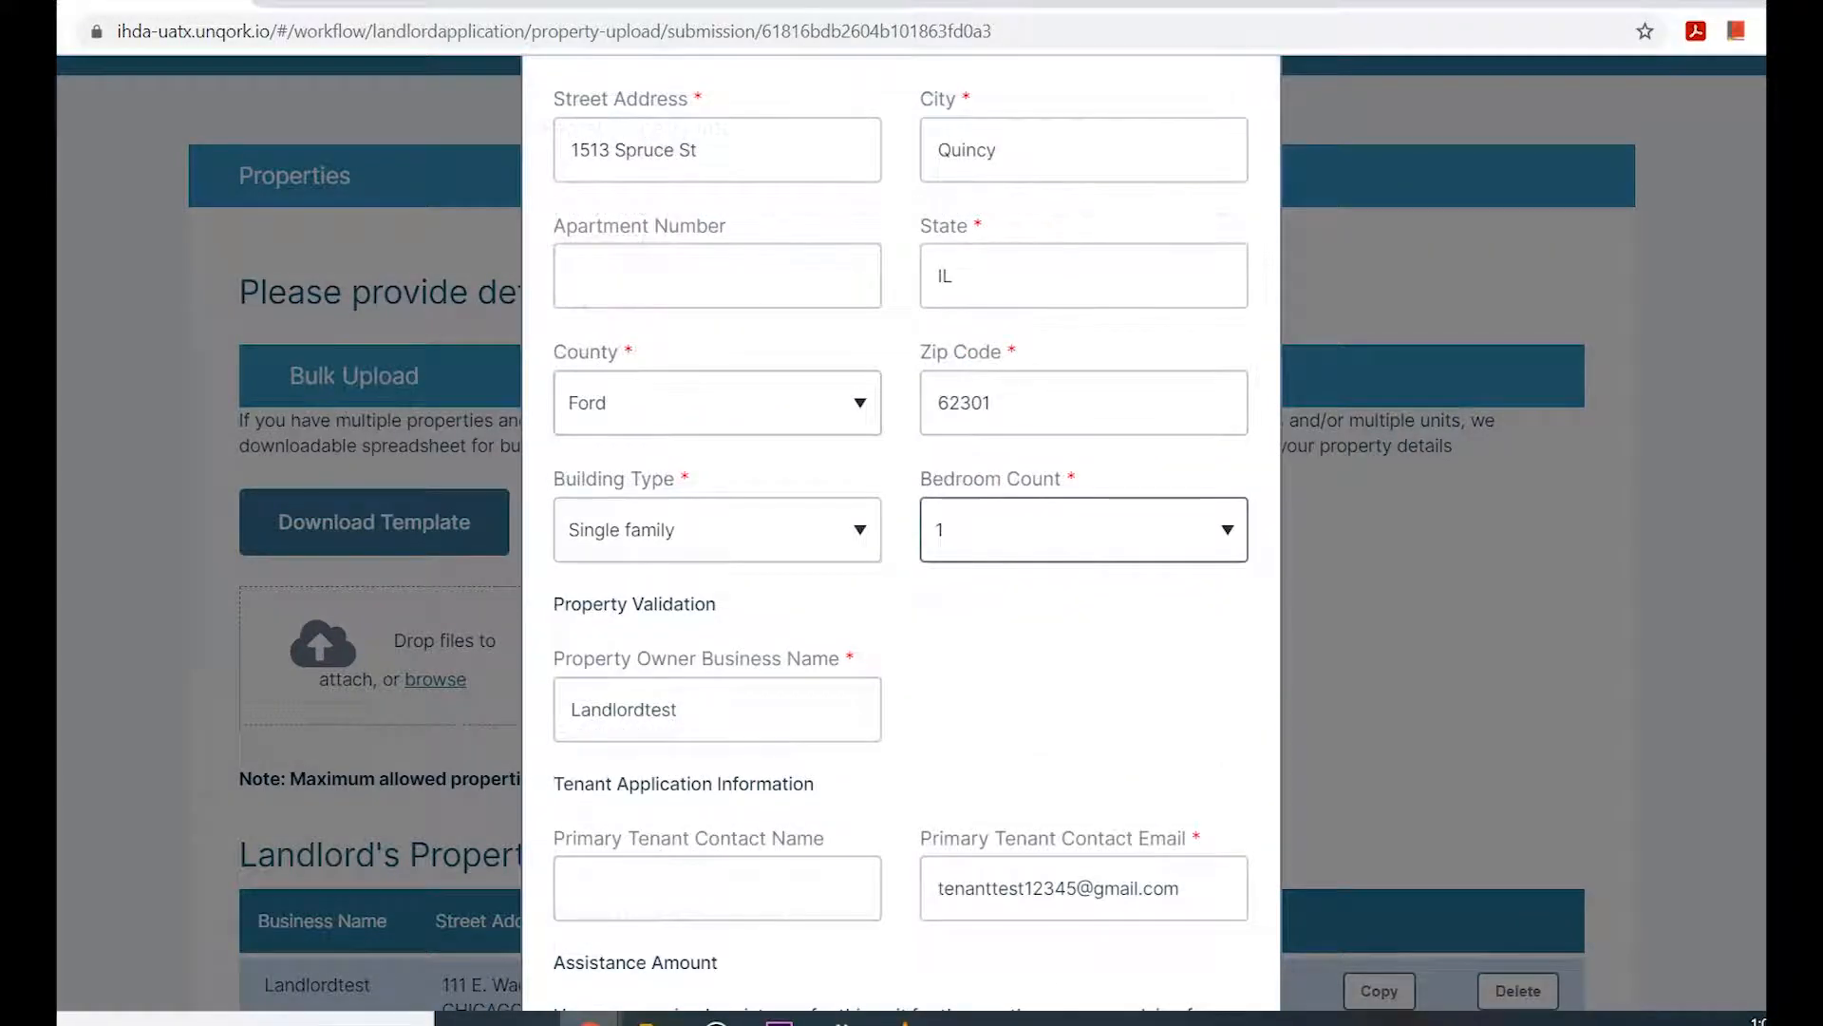
scroll(900, 532, "down", 6)
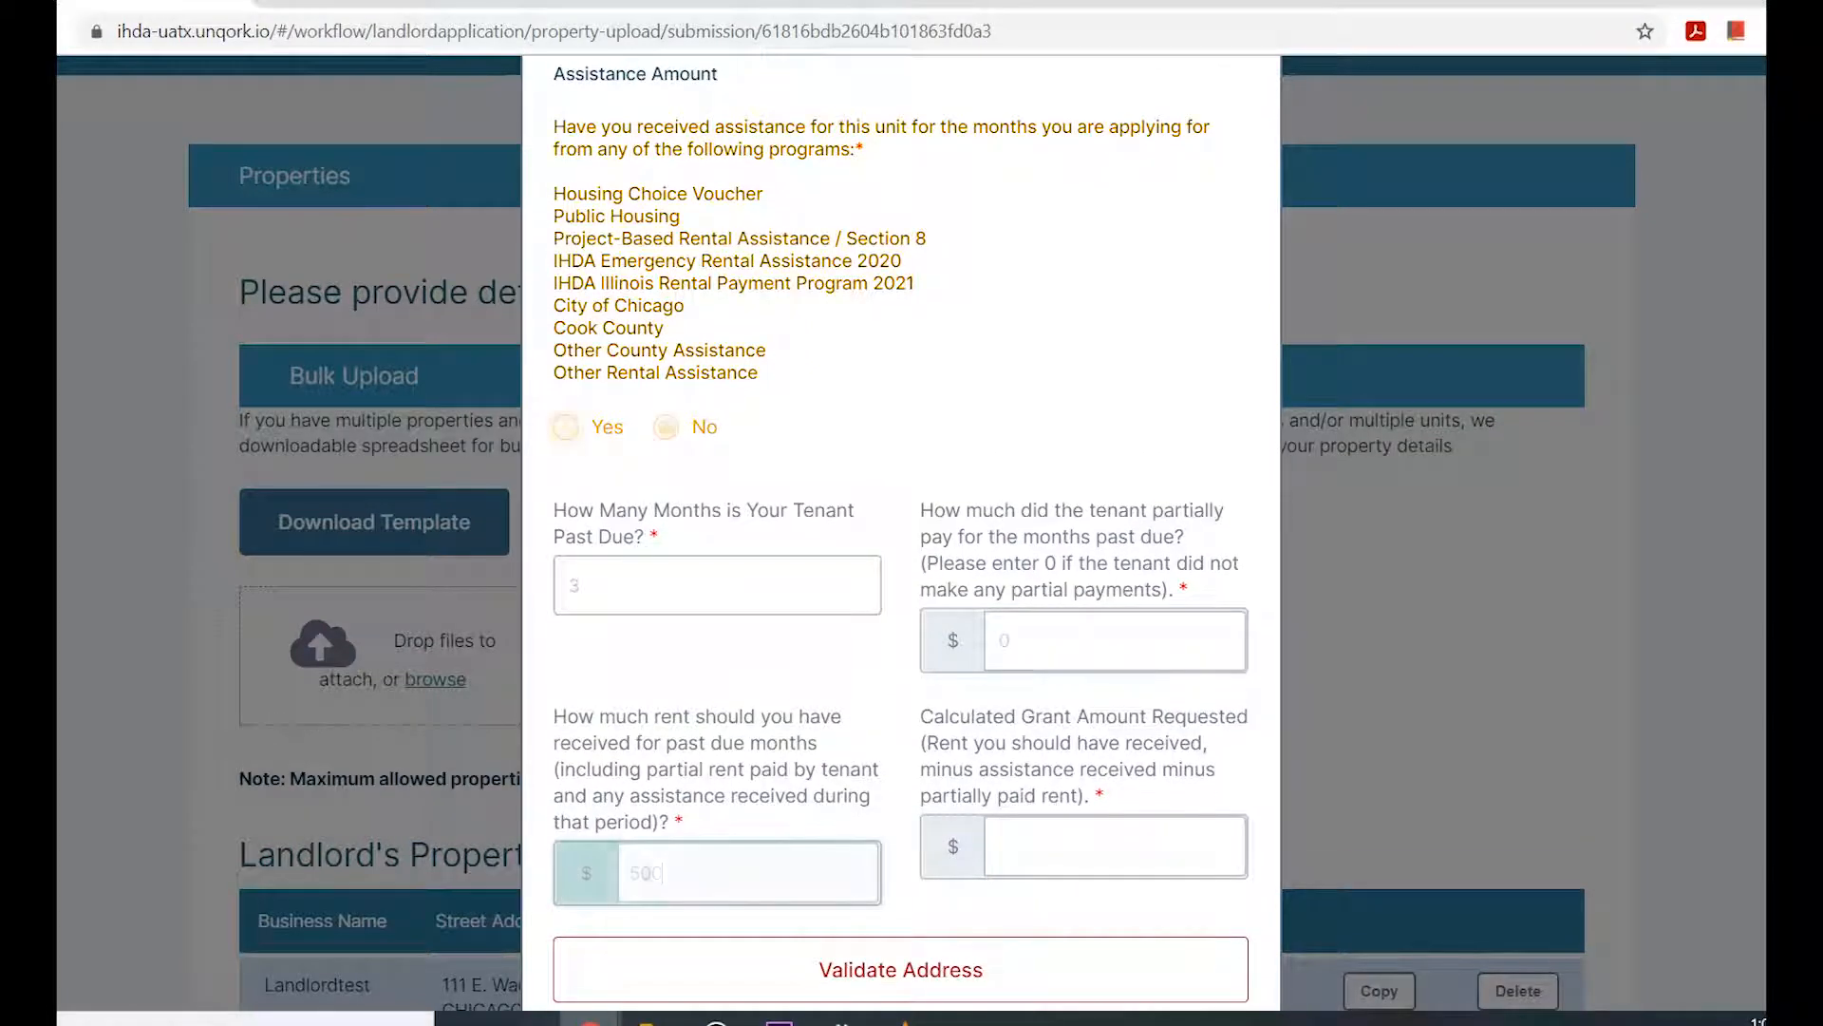
type("000")
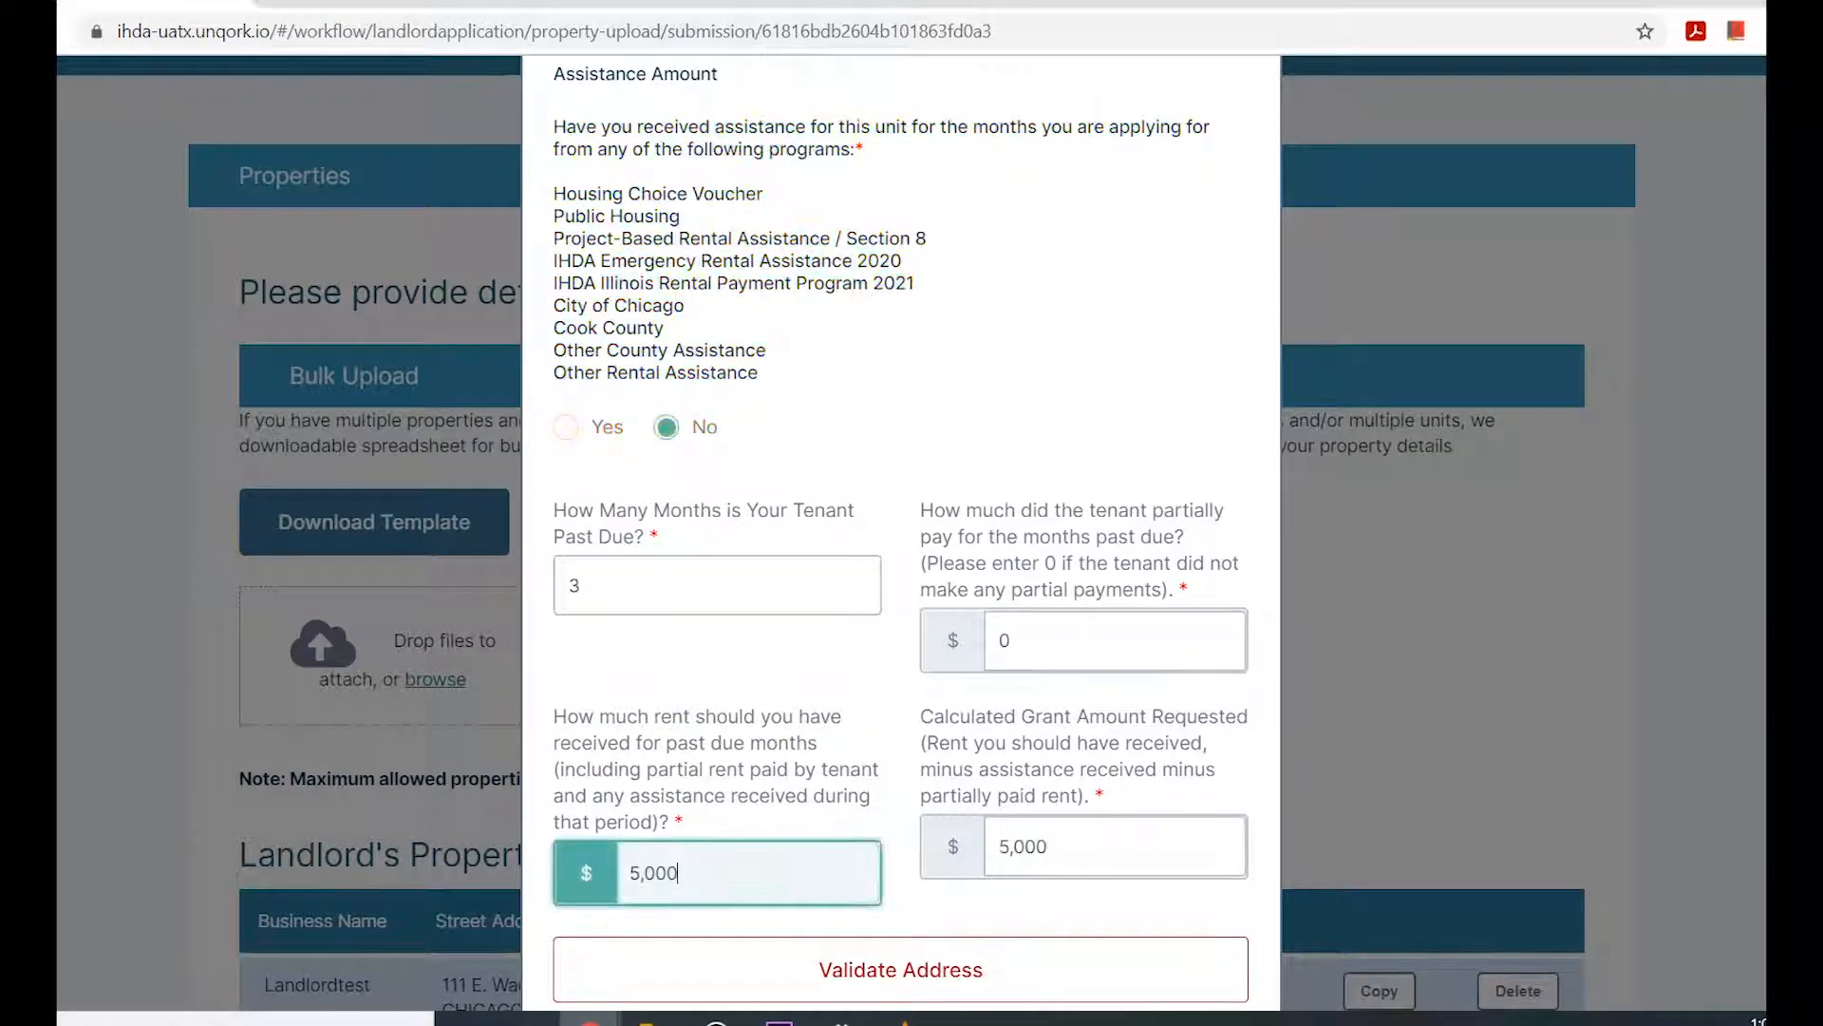
scroll(900, 533, "down", 1)
scroll(900, 533, "down", 1)
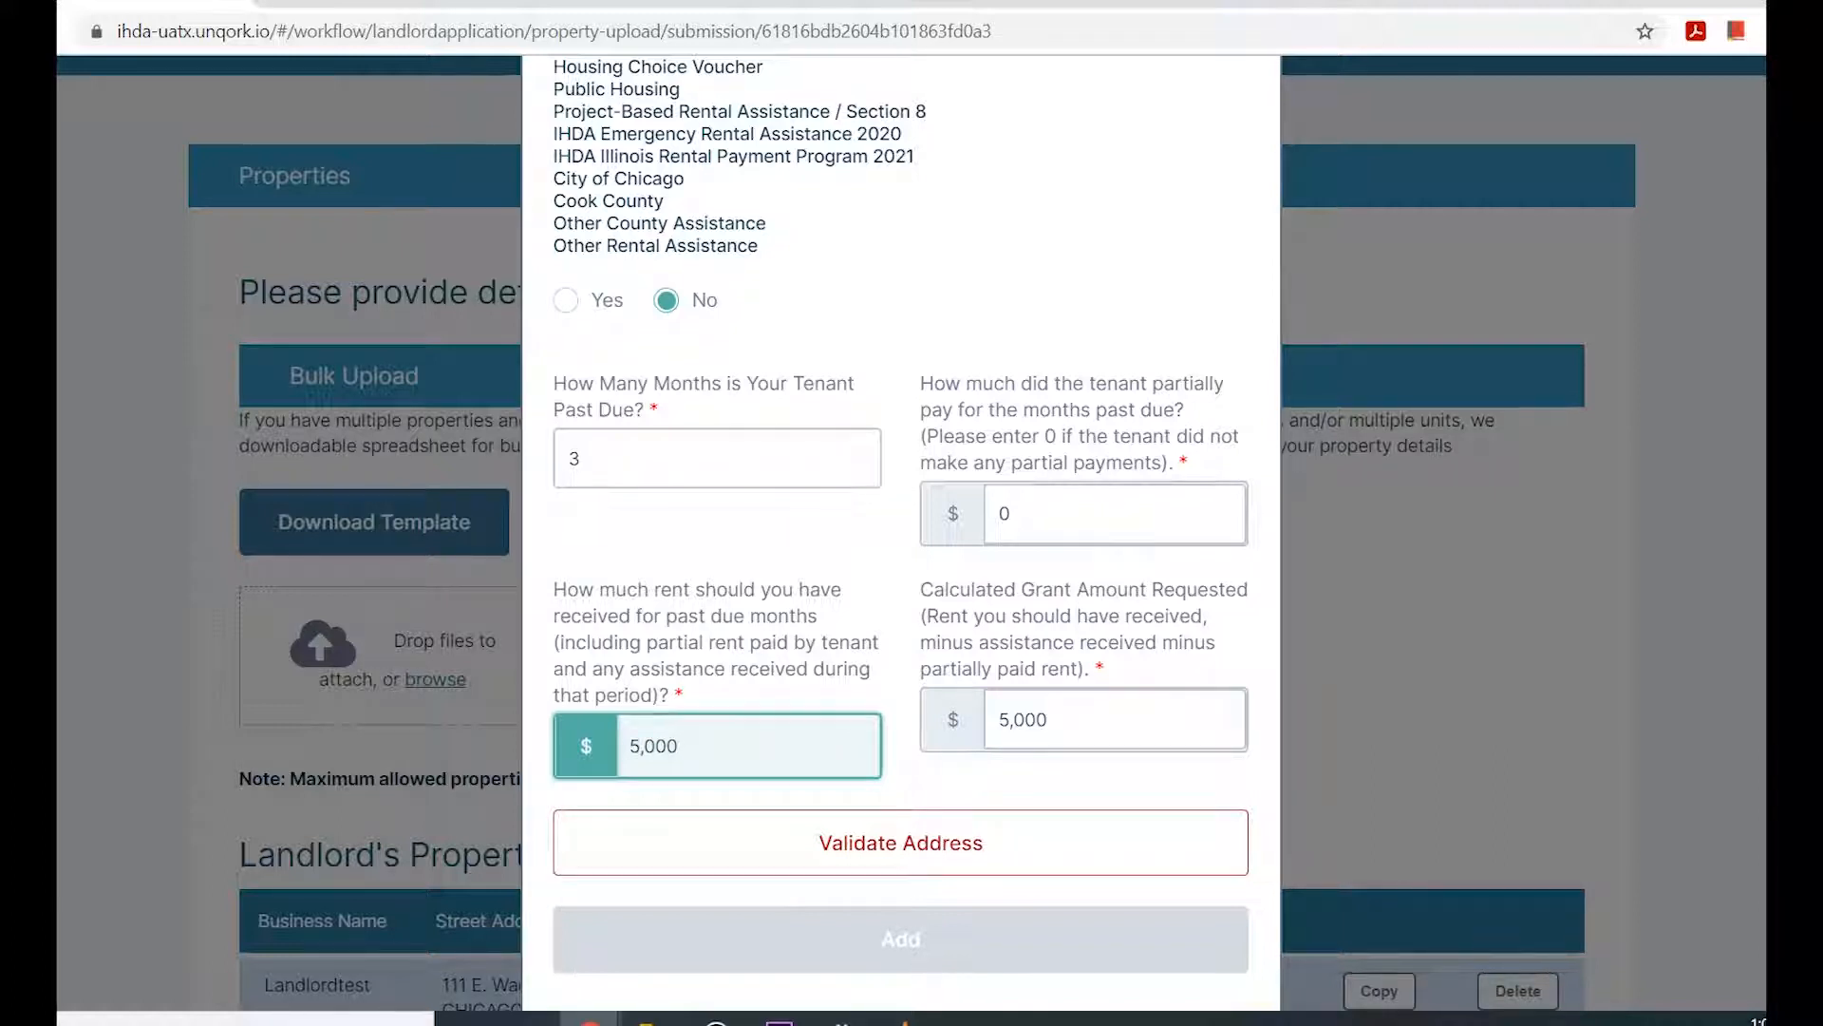
Validate the rental property's address and add the property, saving and continuing to the property documents.
key("Tab")
key("Return")
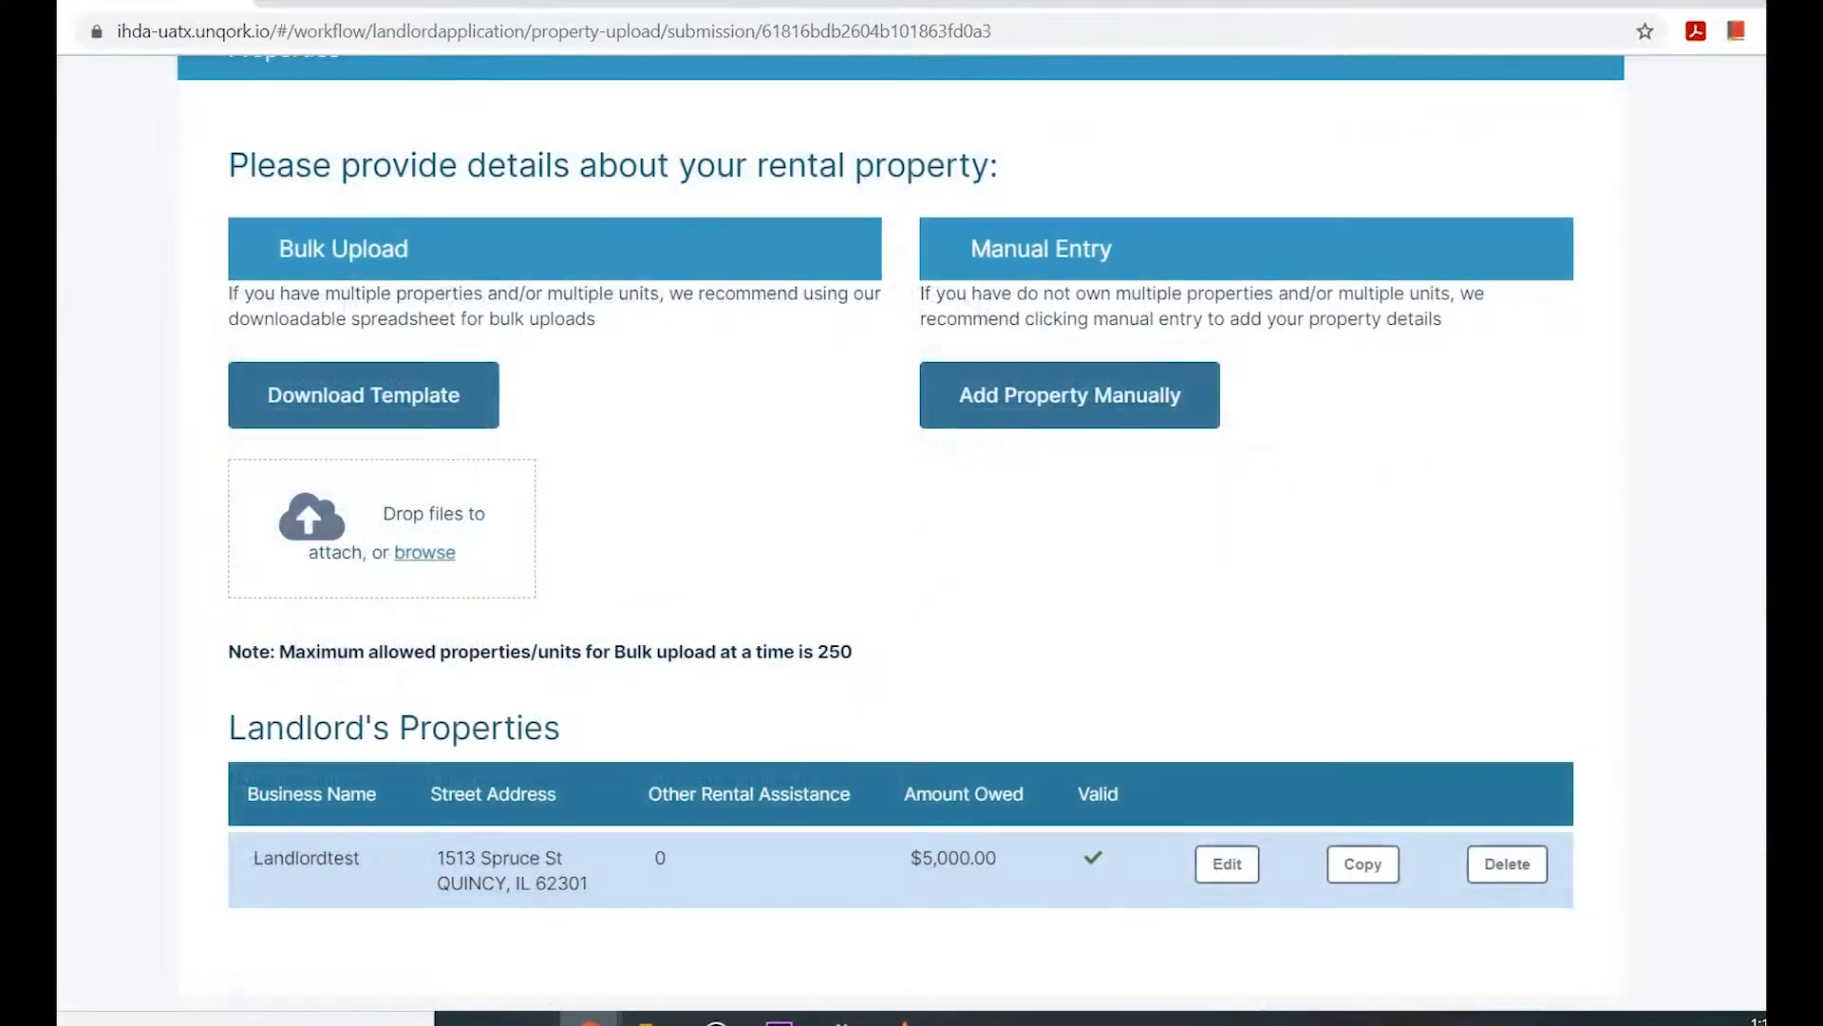
scroll(902, 475, "down", 3)
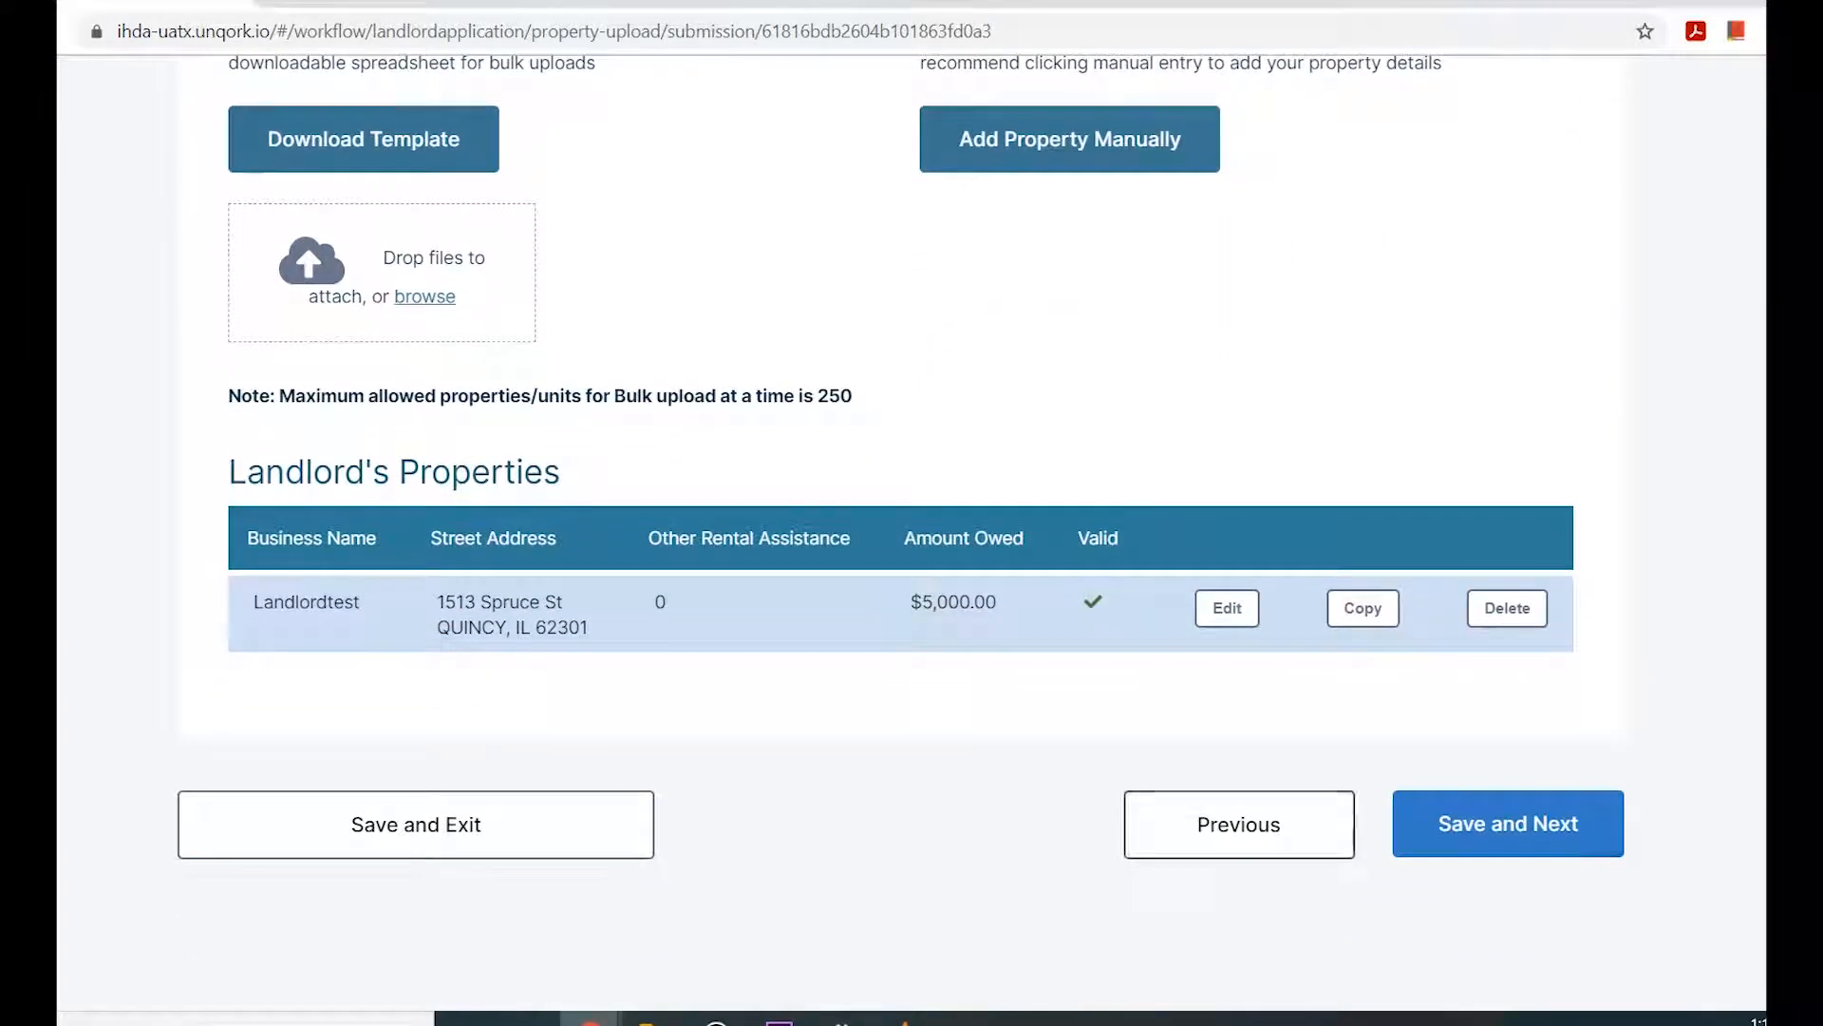
left_click(1508, 823)
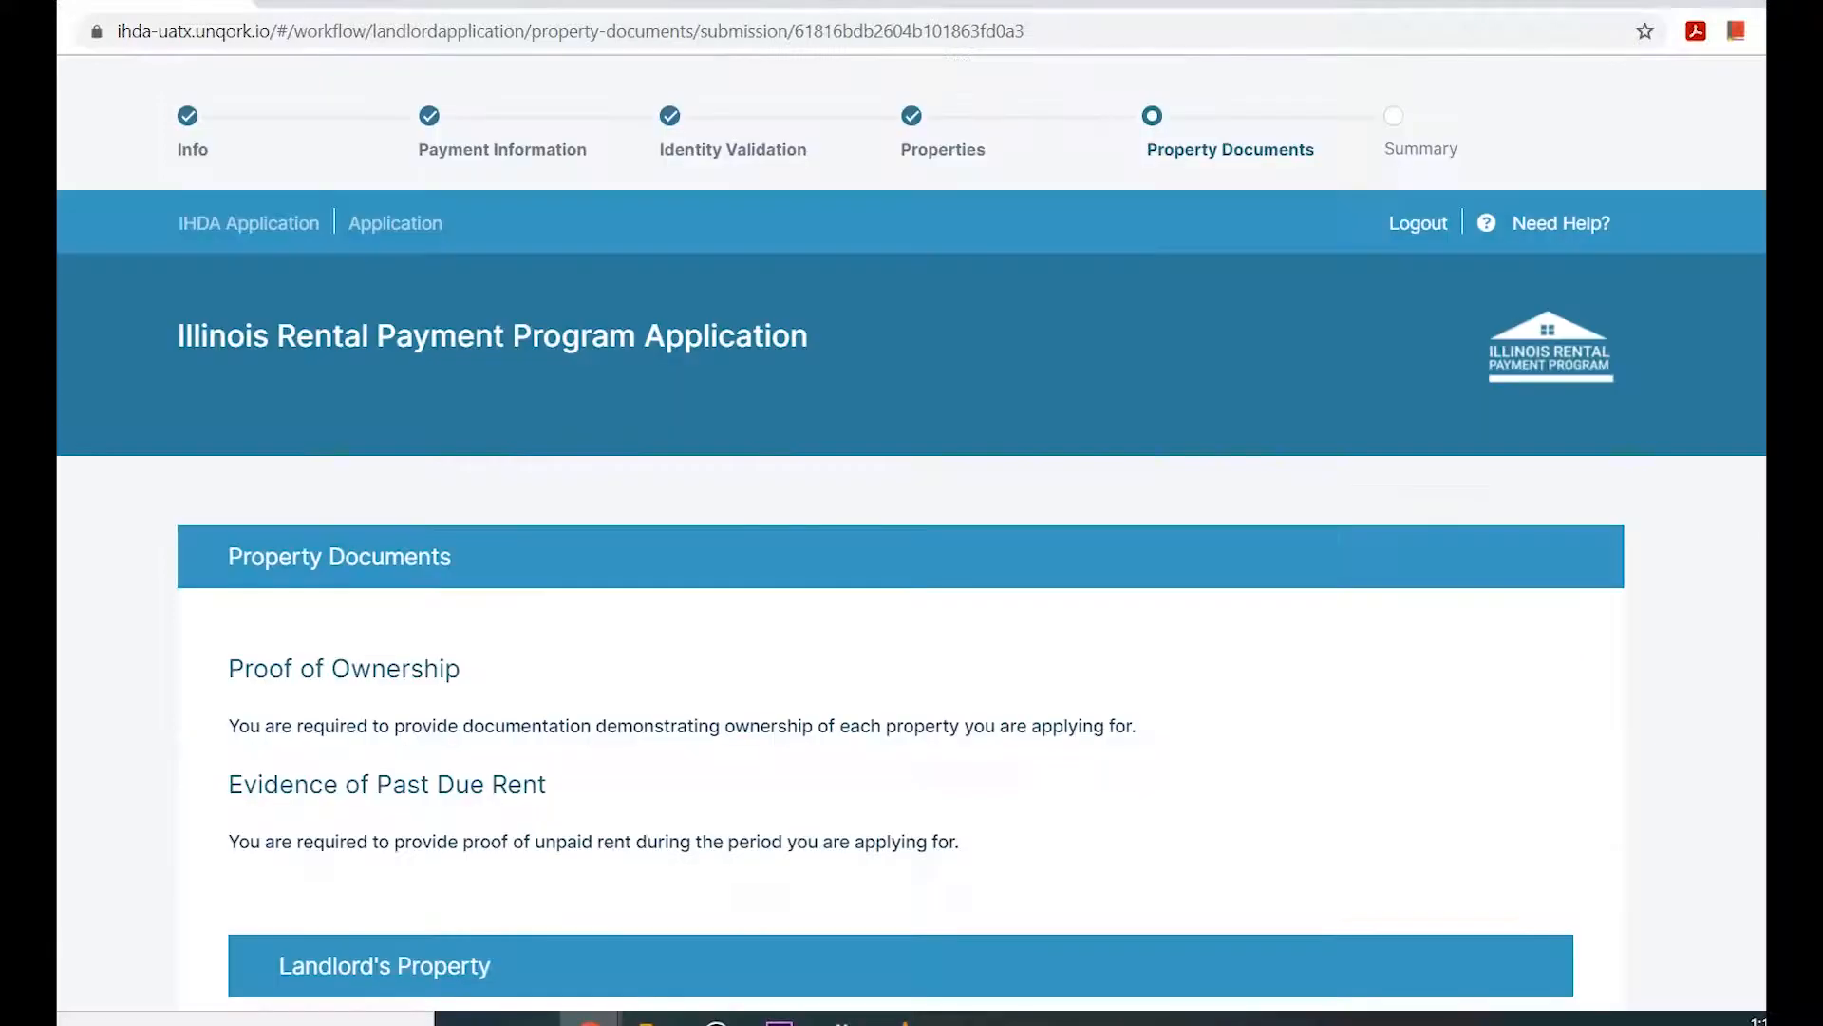
Upload Attachment.png as the property's proof of ownership under Installment of 2020 Property Tax Bill and save it.
scroll(902, 532, "down", 5)
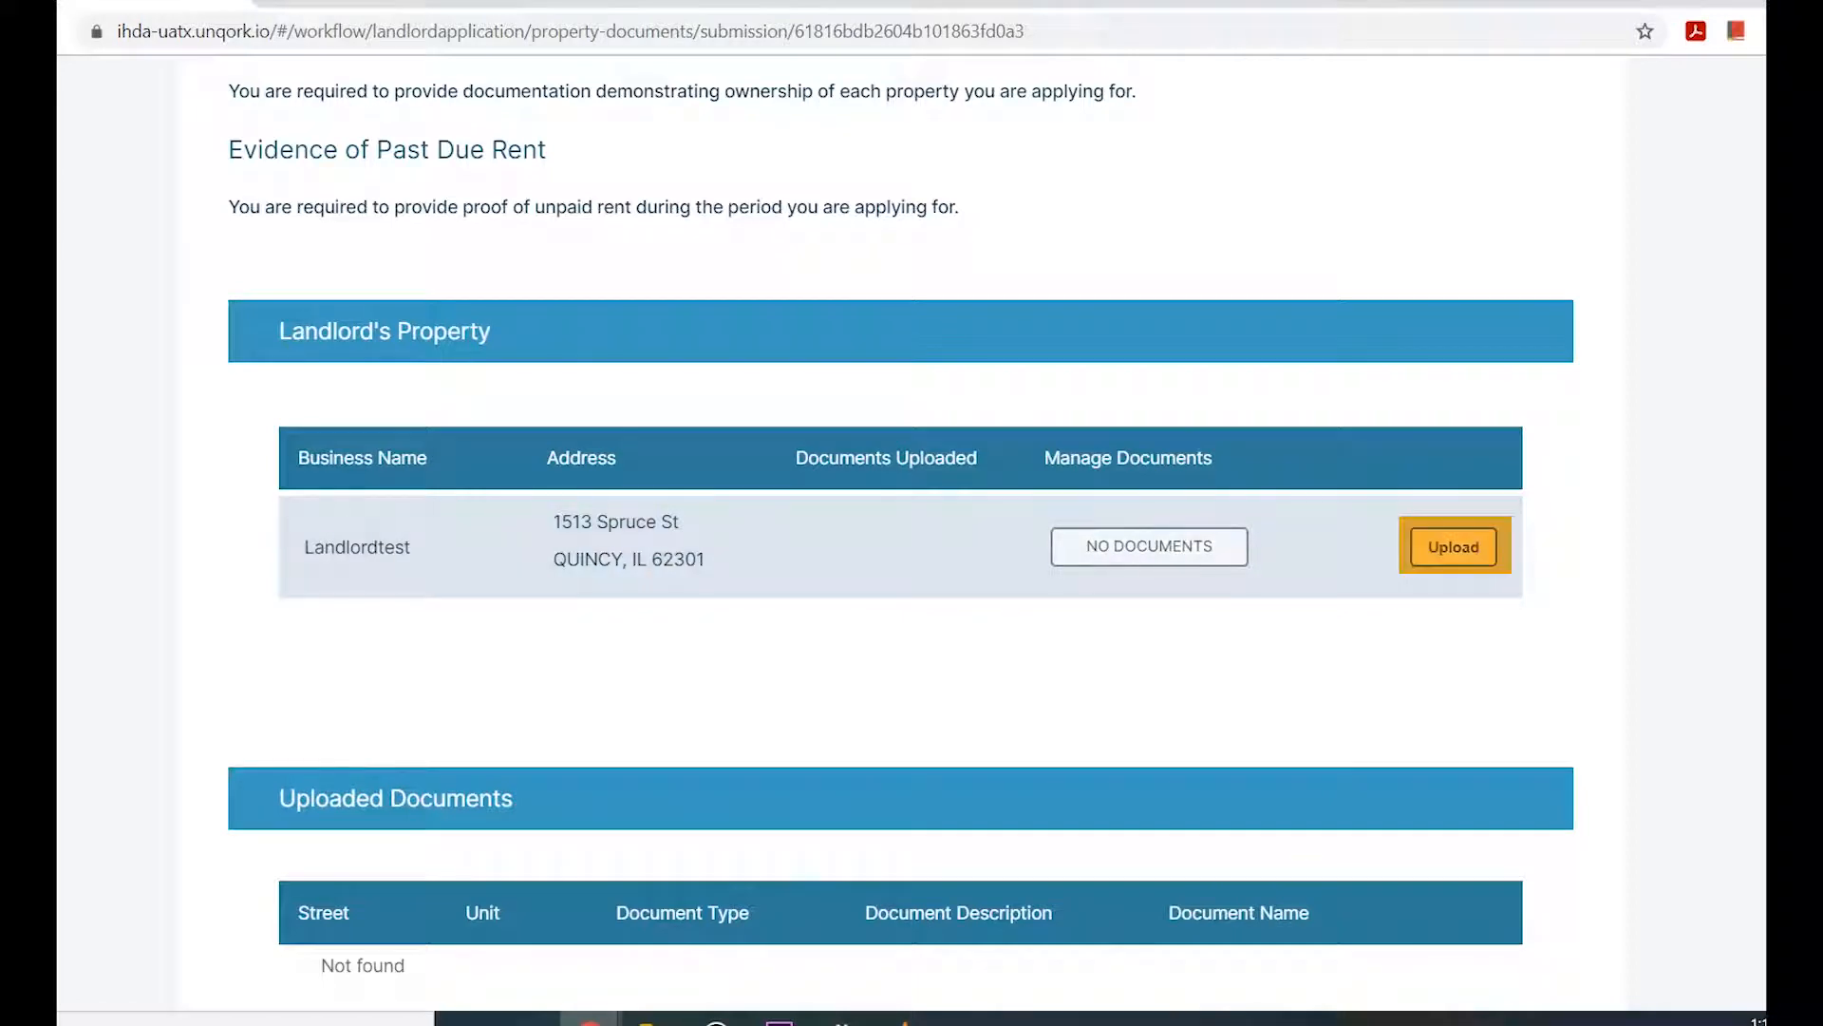
left_click(1454, 547)
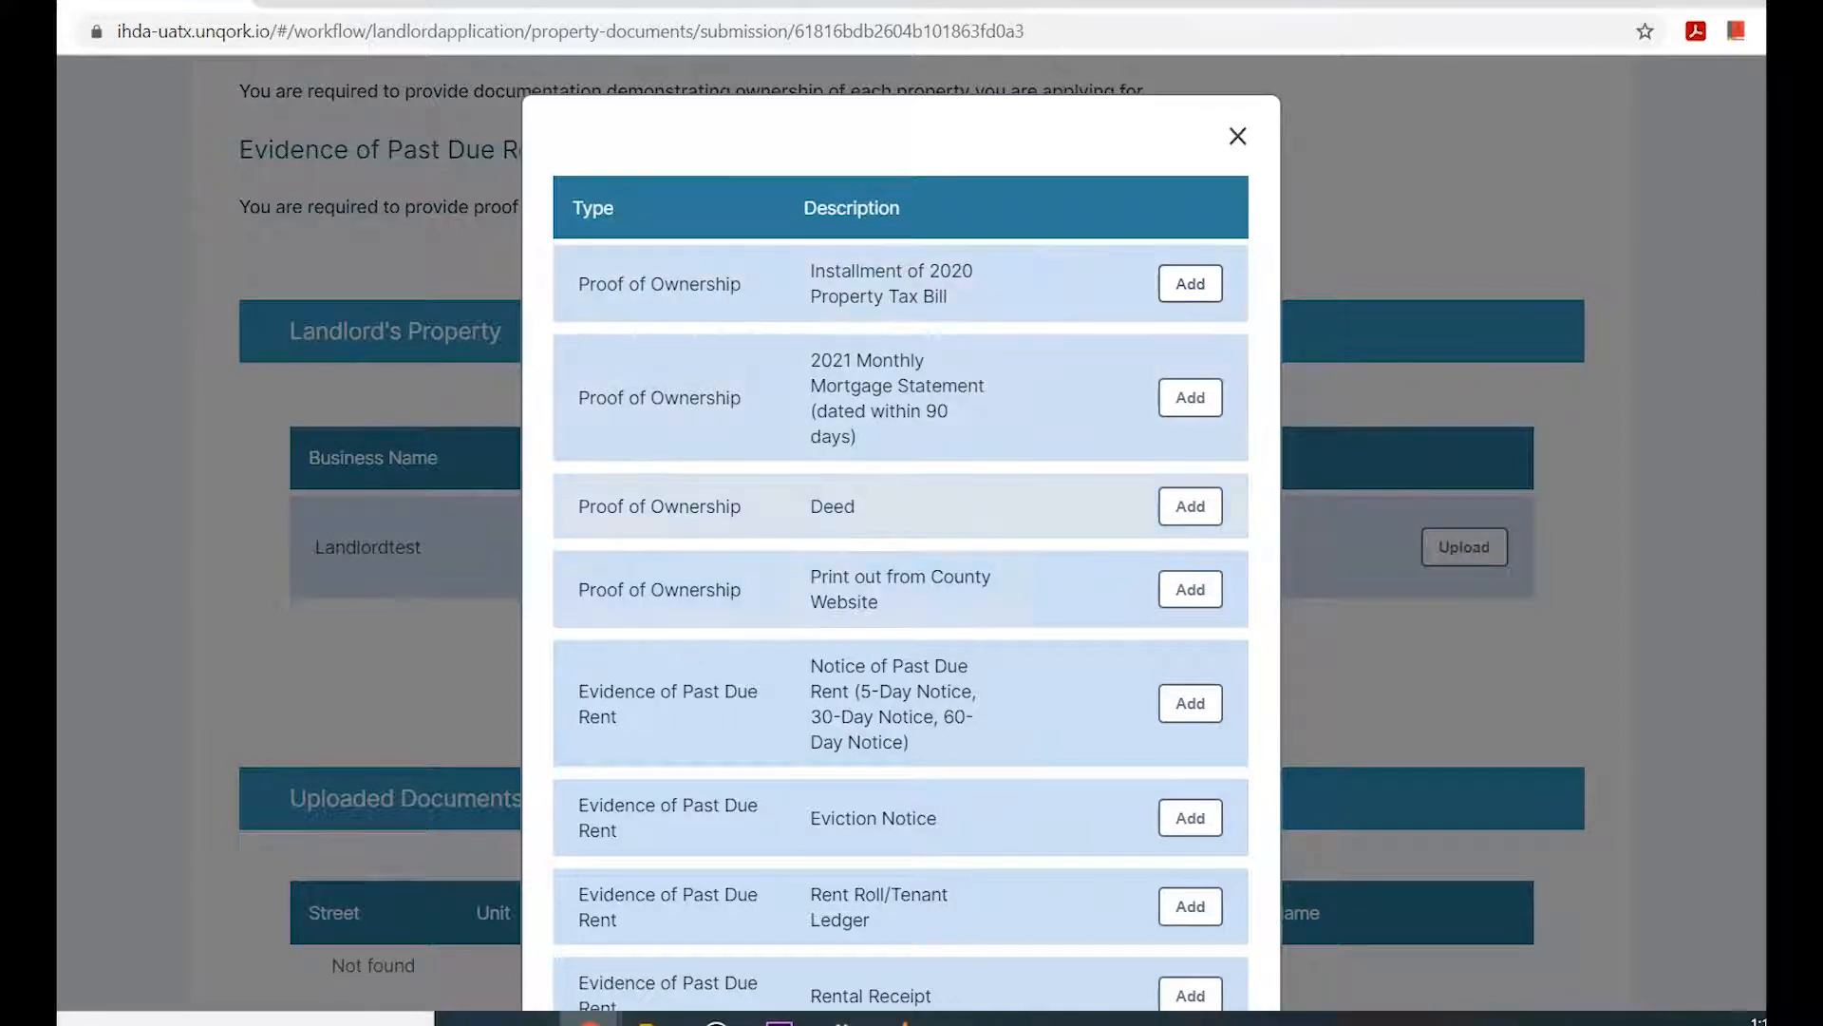
left_click(1190, 283)
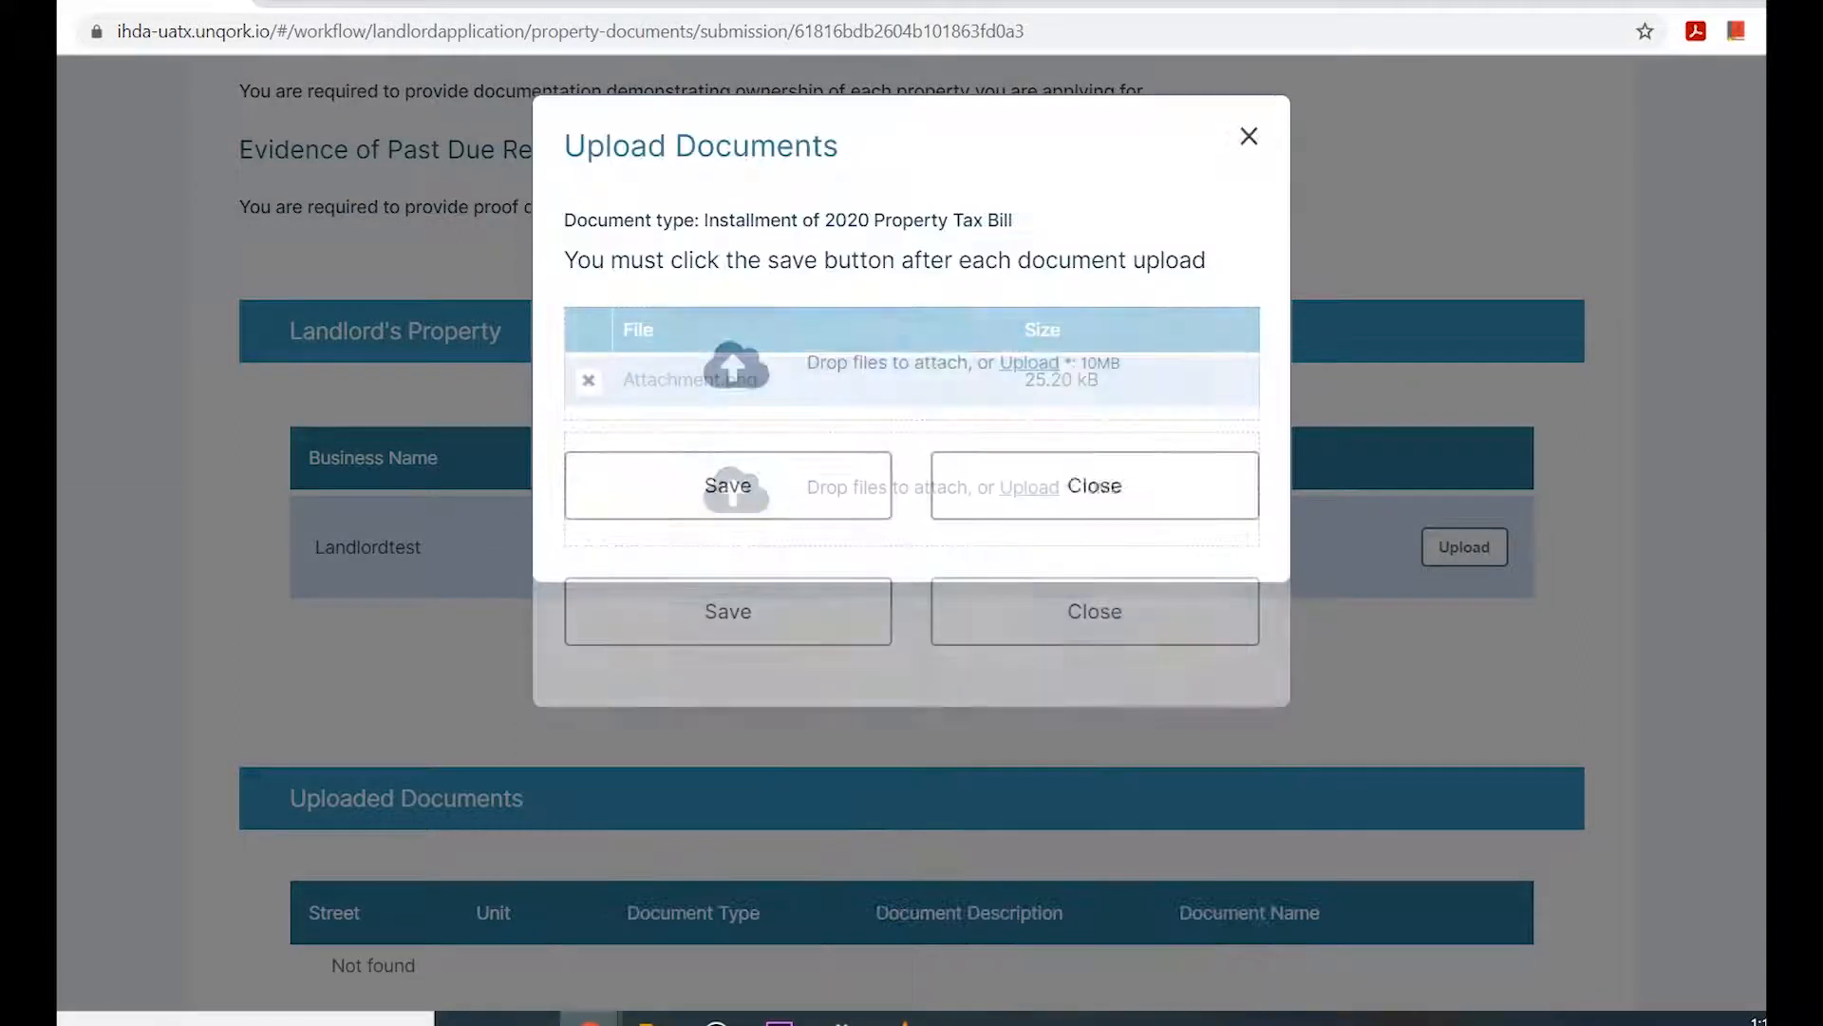
left_click(727, 464)
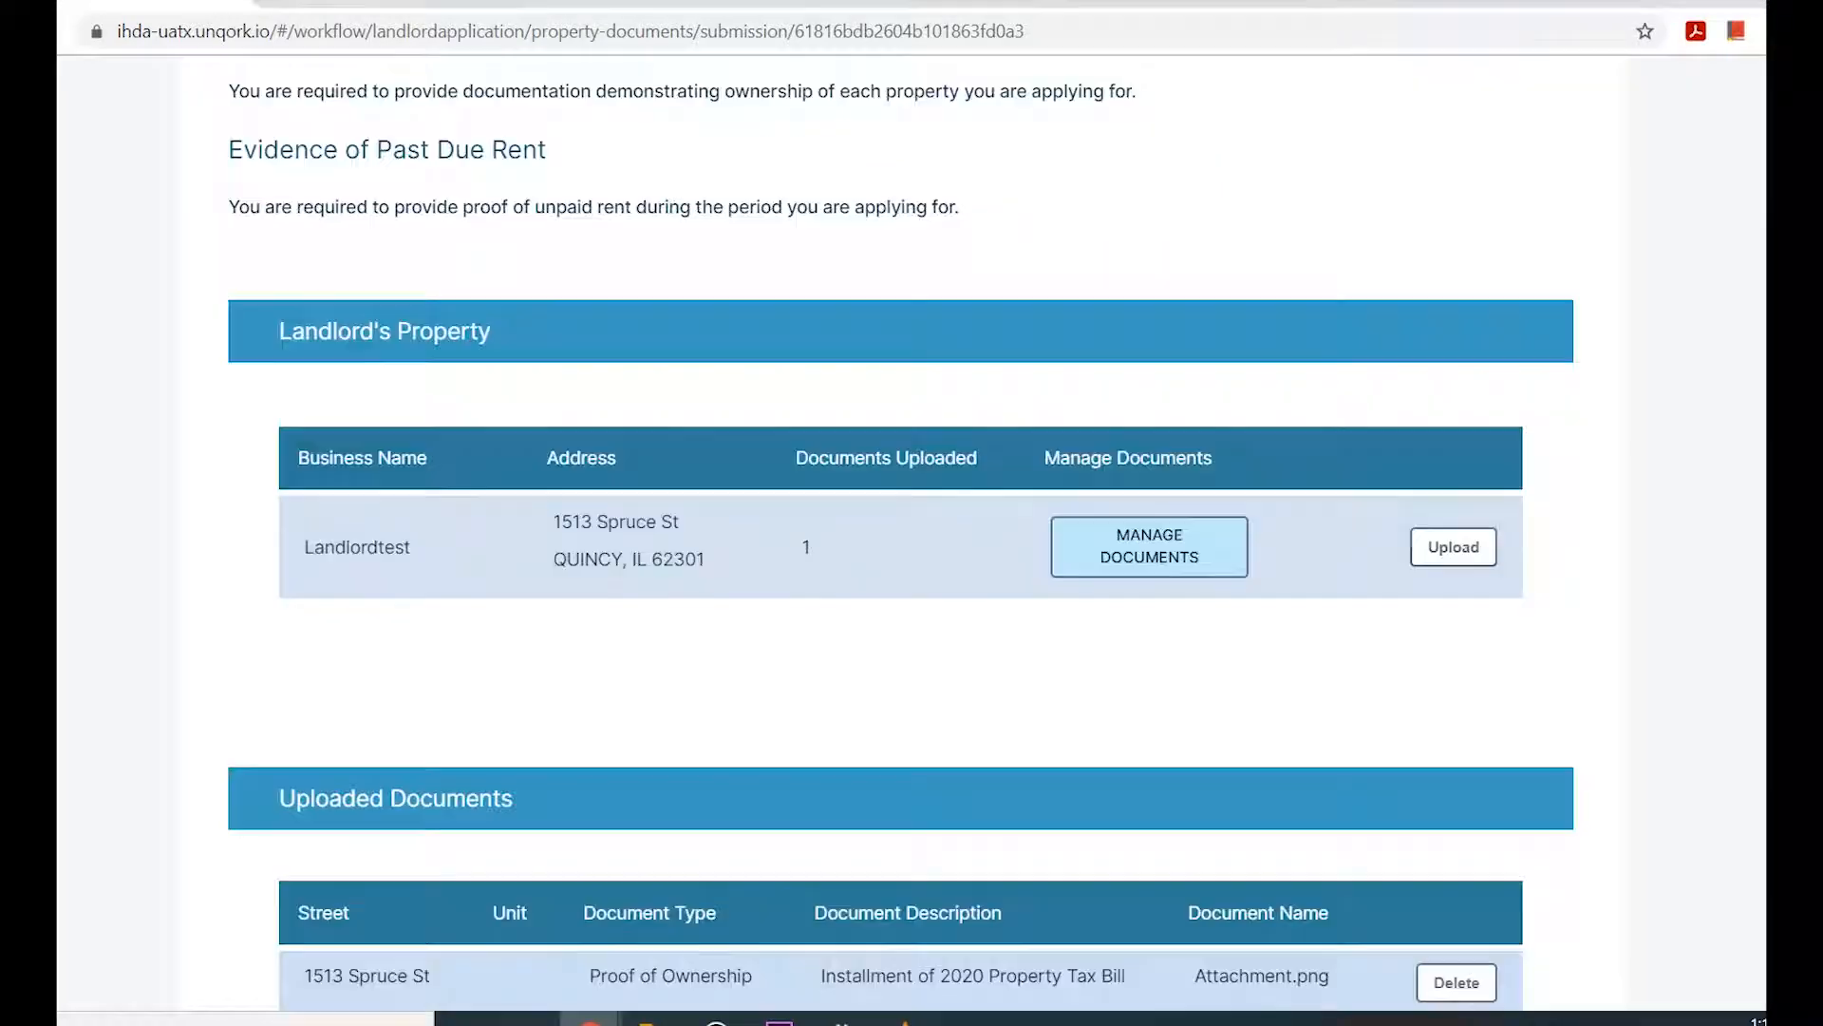
Save Attachment.png as the Notice of Past Due Rent evidence for the property, and continue to the application summary.
left_click(1454, 547)
scroll(900, 513, "down", 5)
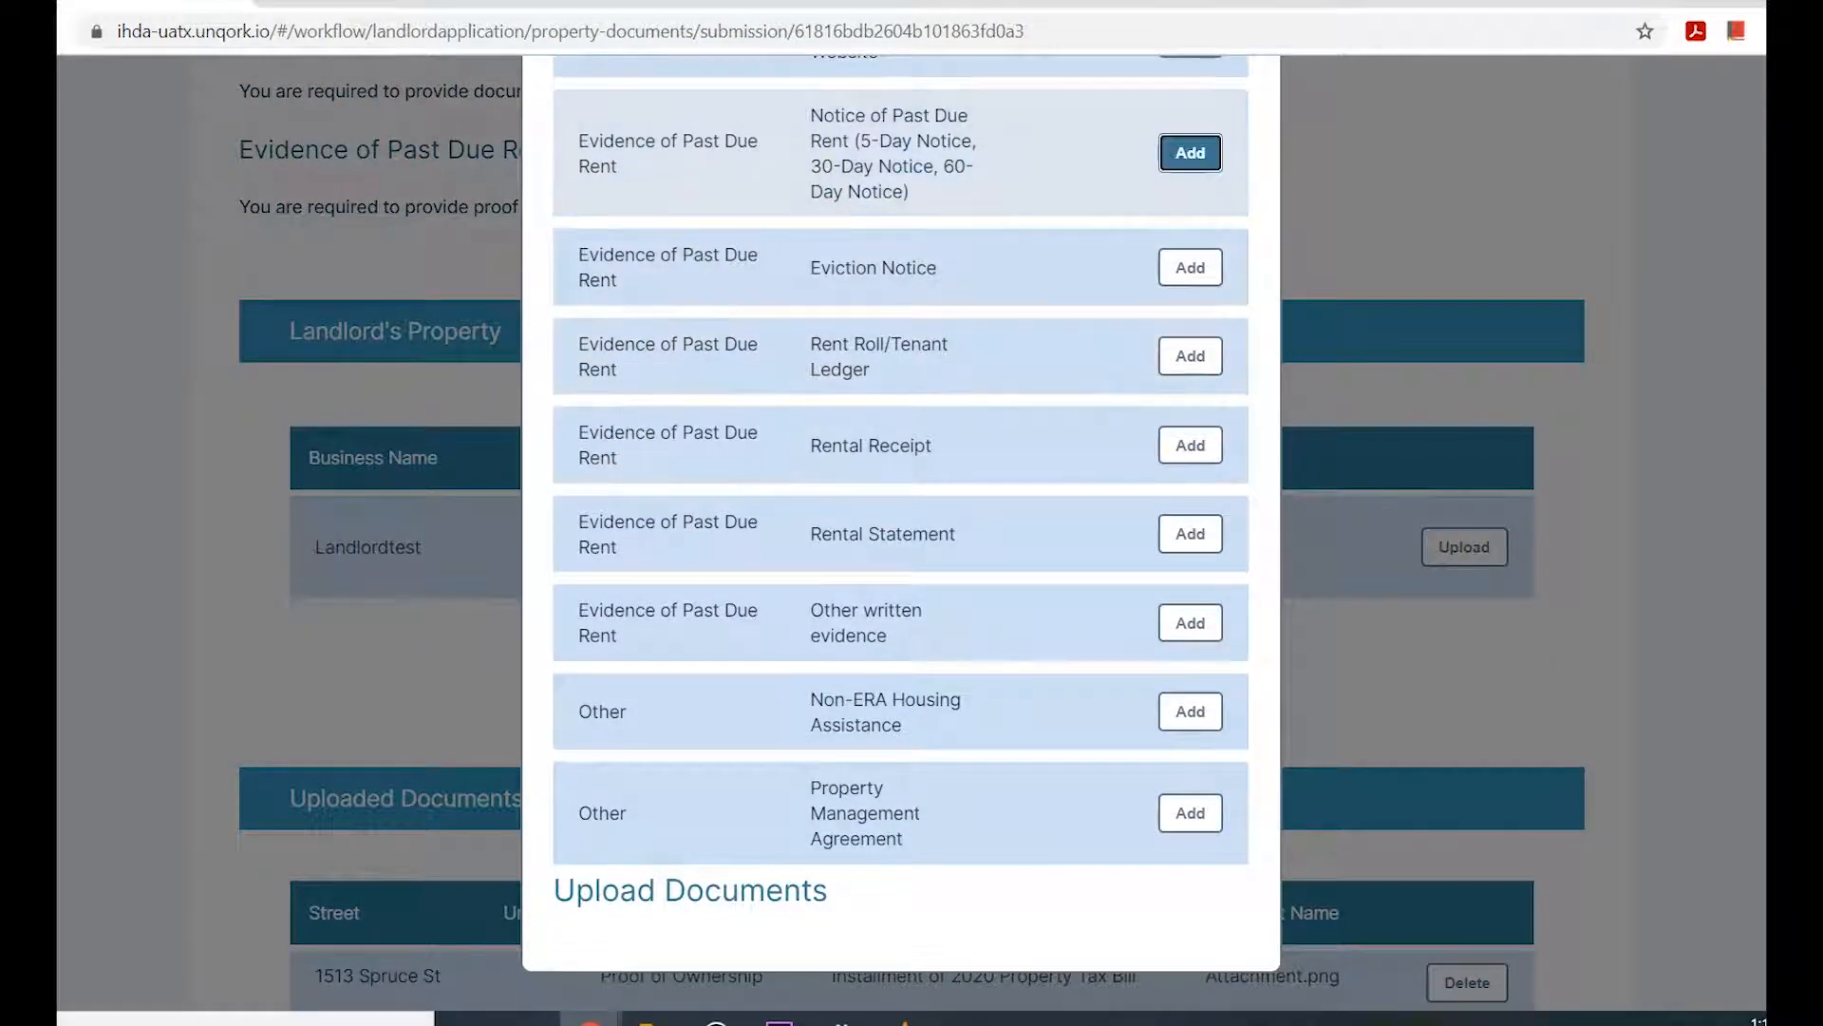
left_click(1190, 153)
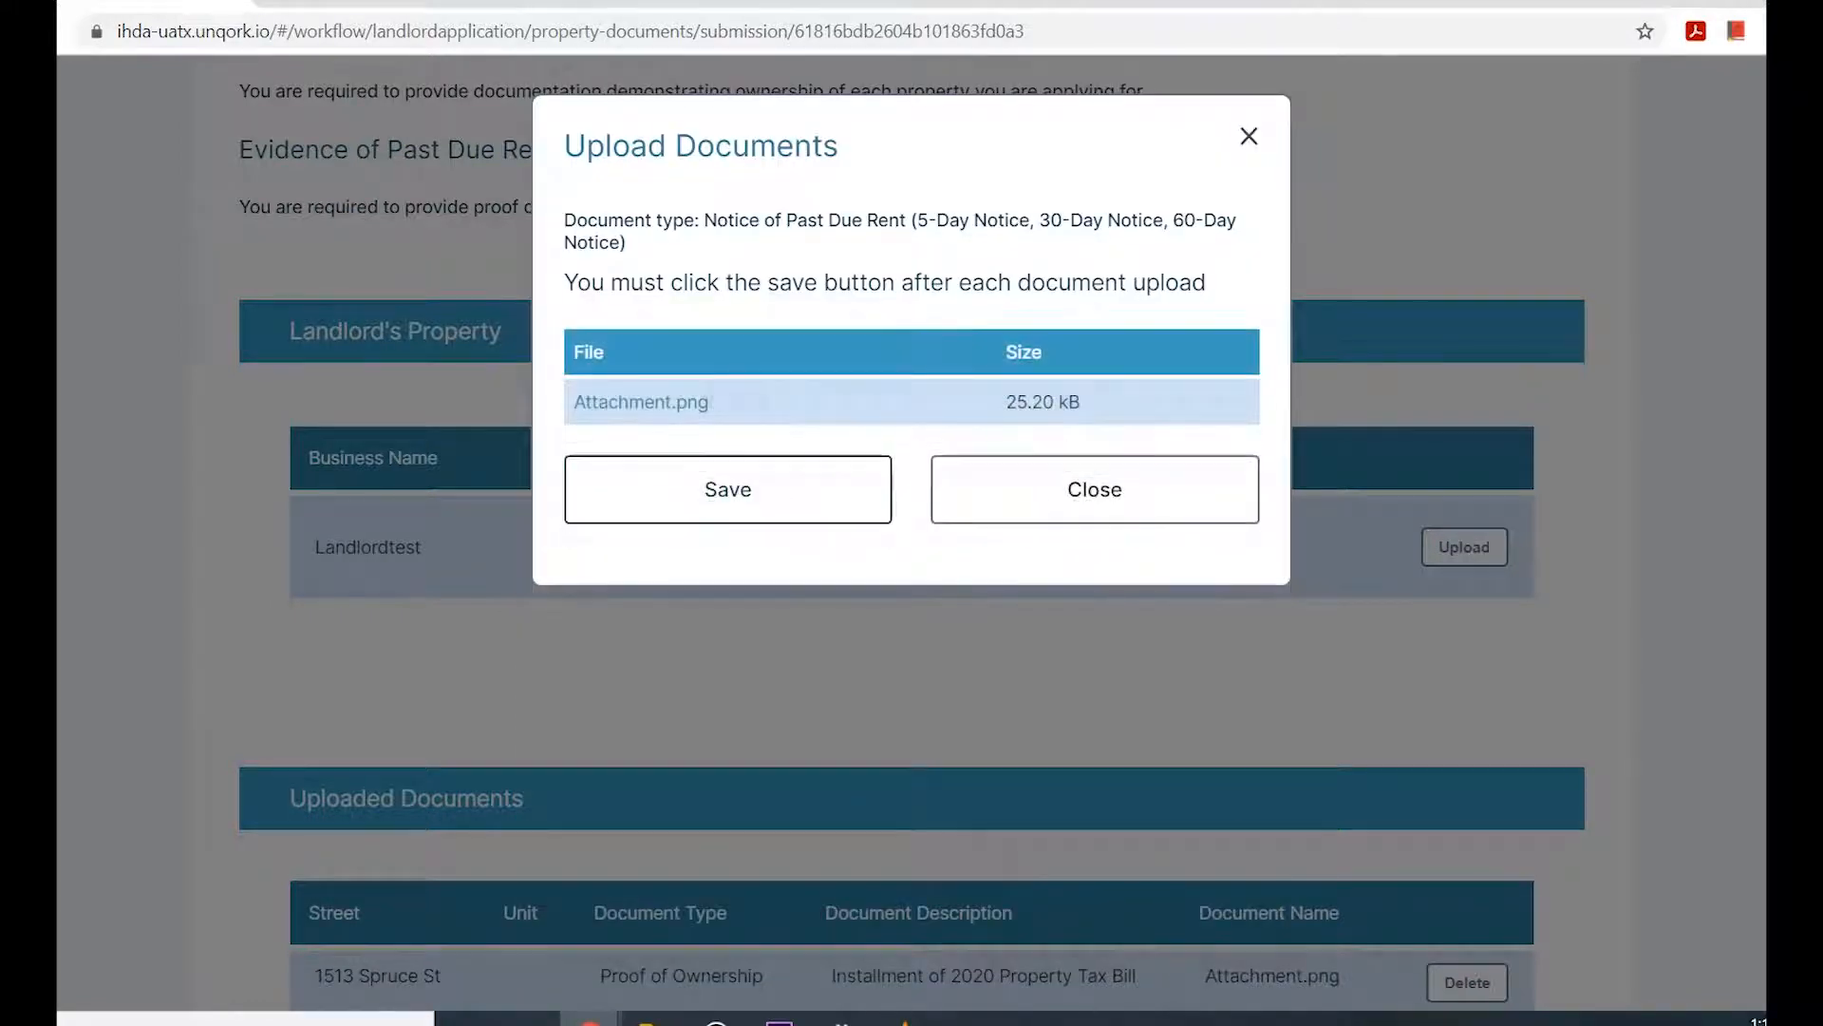
left_click(728, 489)
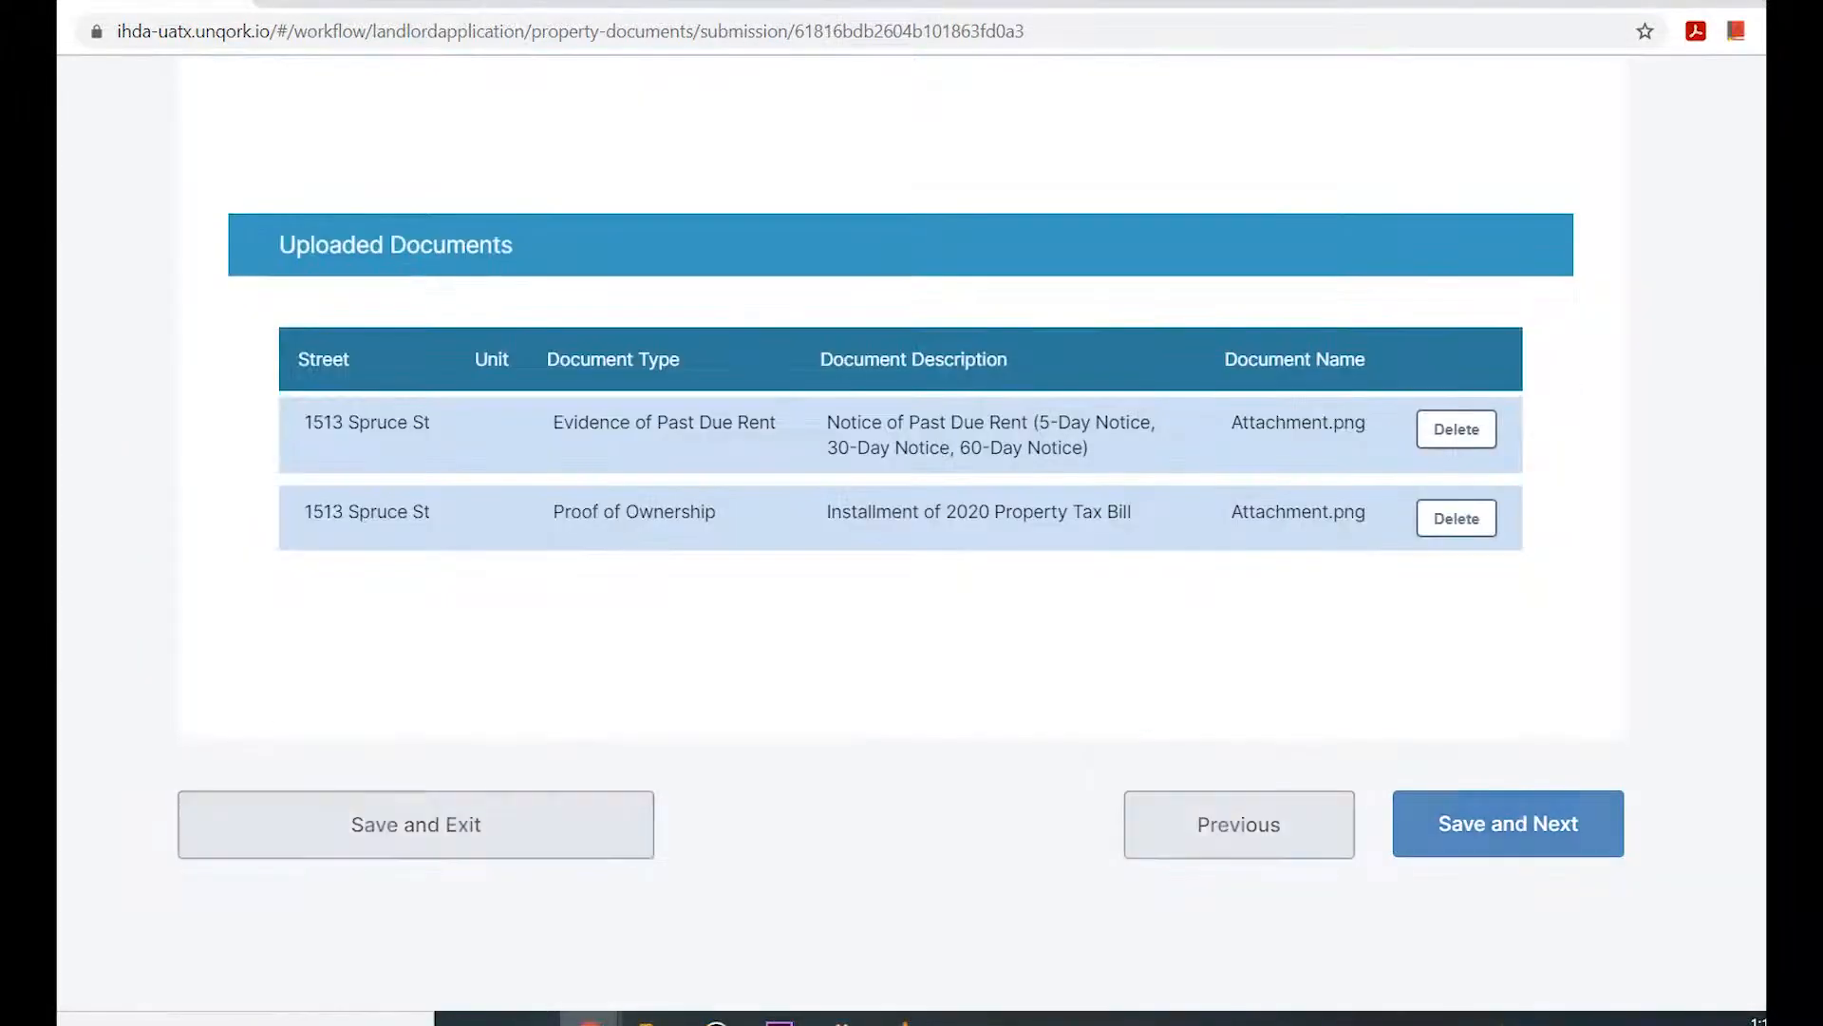
left_click(1508, 823)
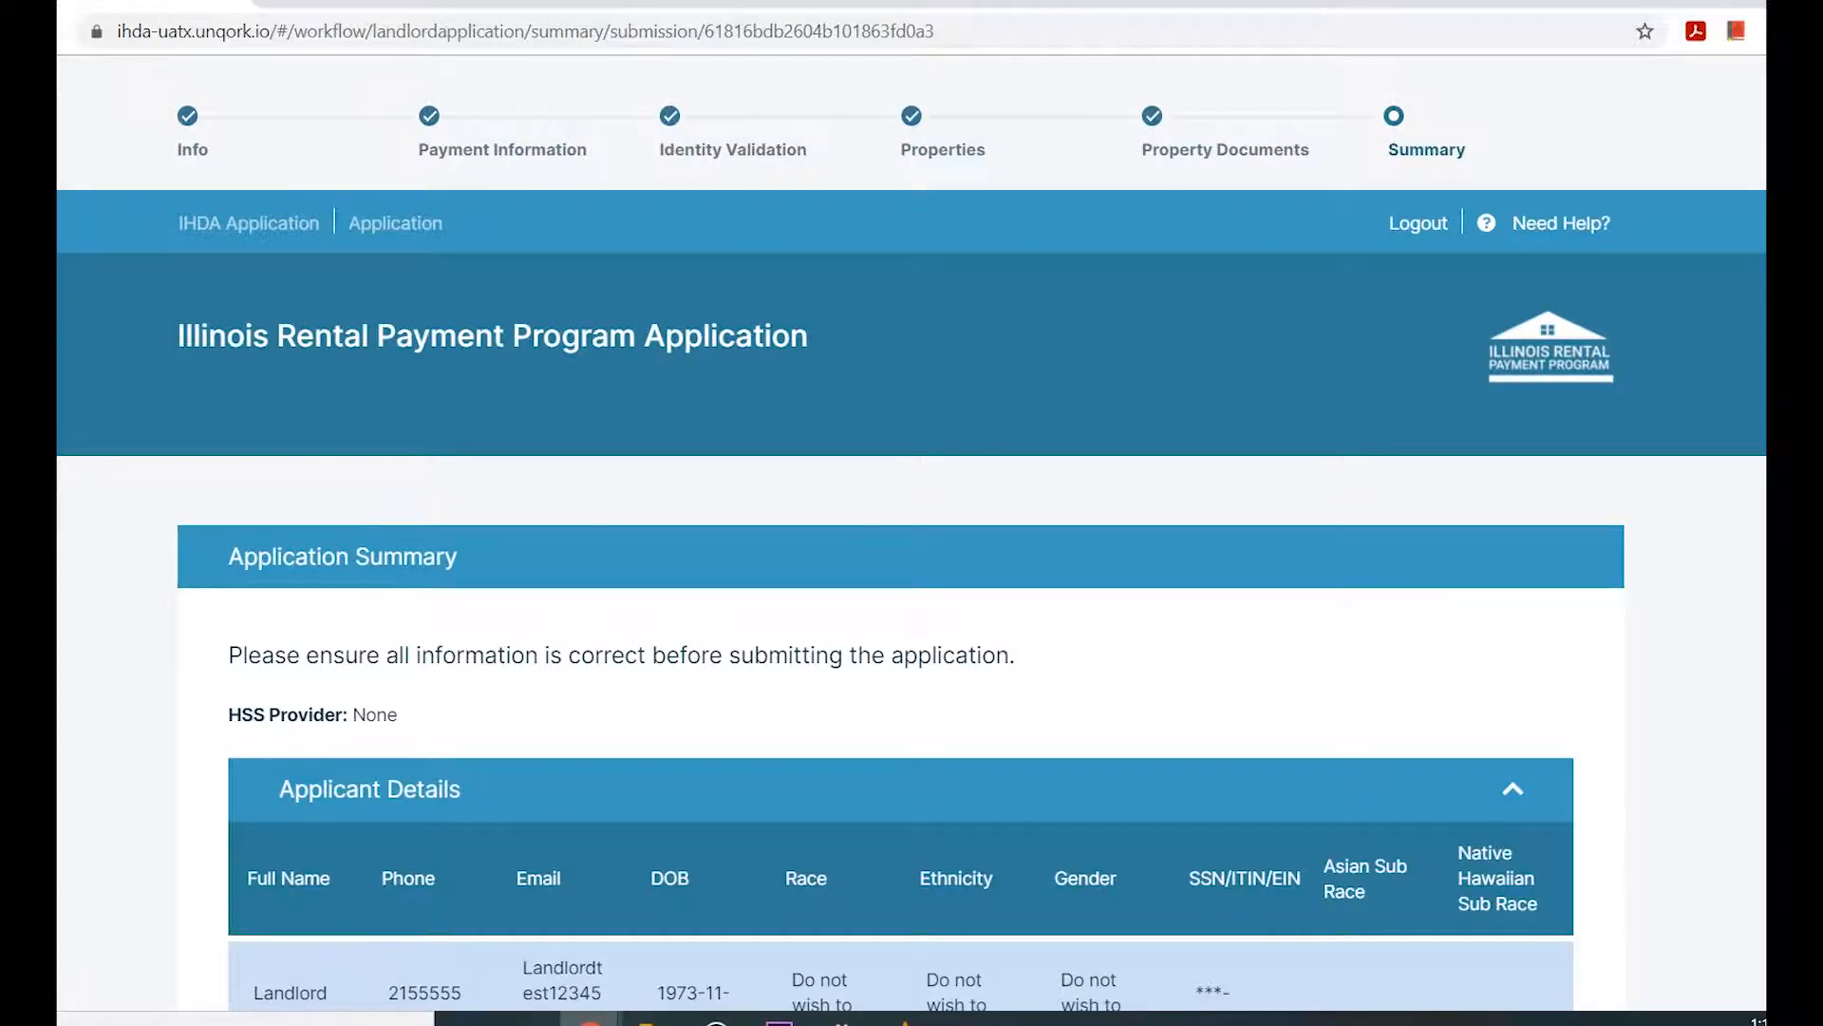
Review the application summary and accept both the landlord certification terms and the statement of correct information and signing authority.
scroll(912, 532, "down", 7)
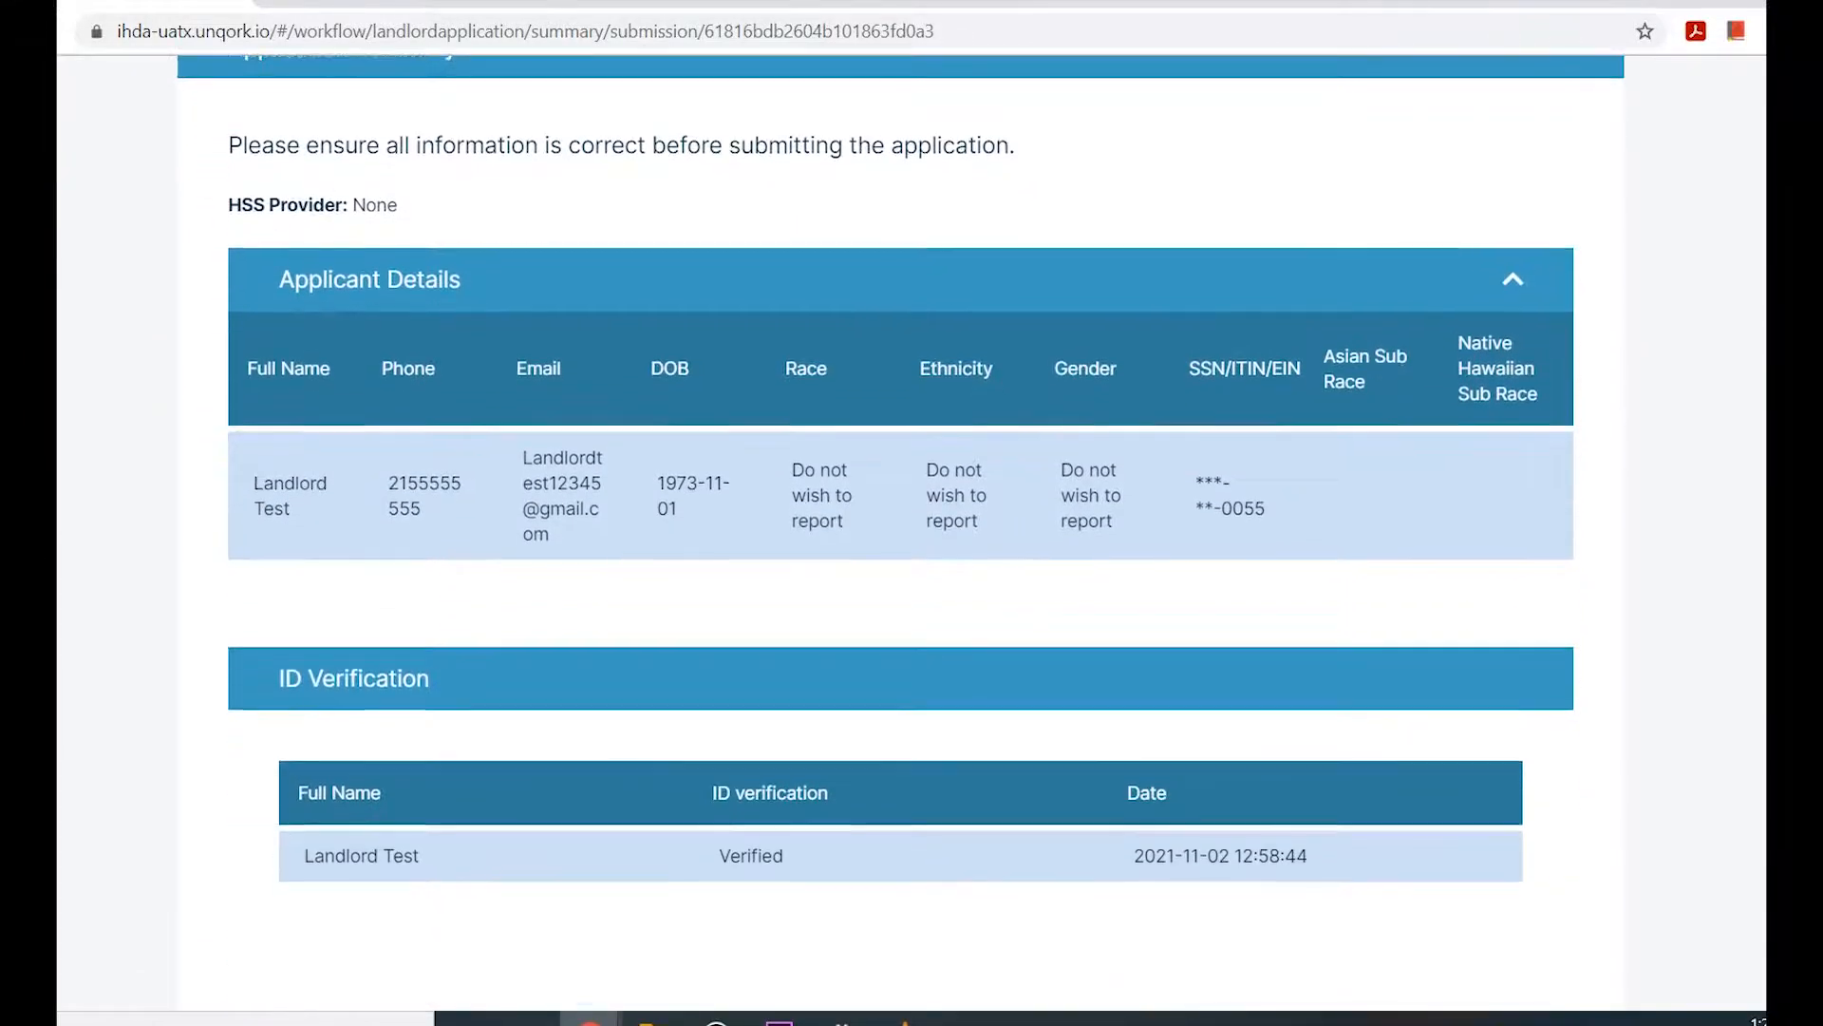
scroll(912, 532, "down", 6)
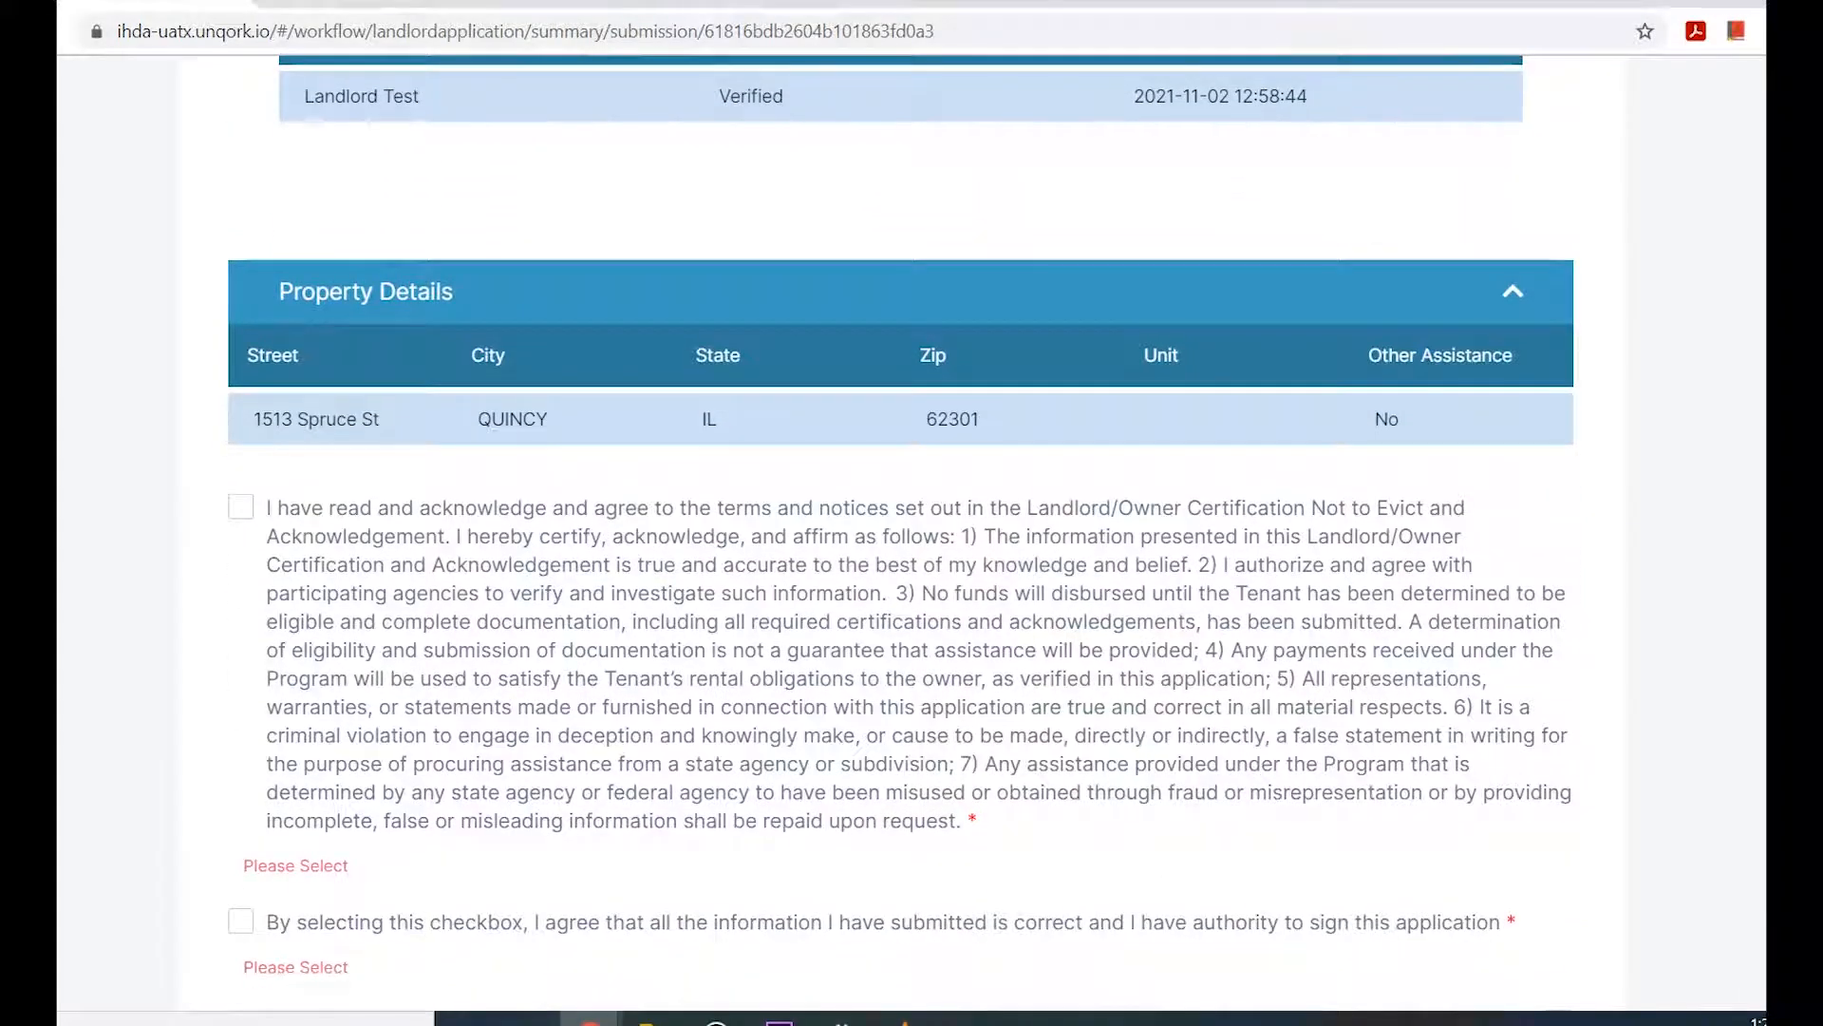
left_click(240, 506)
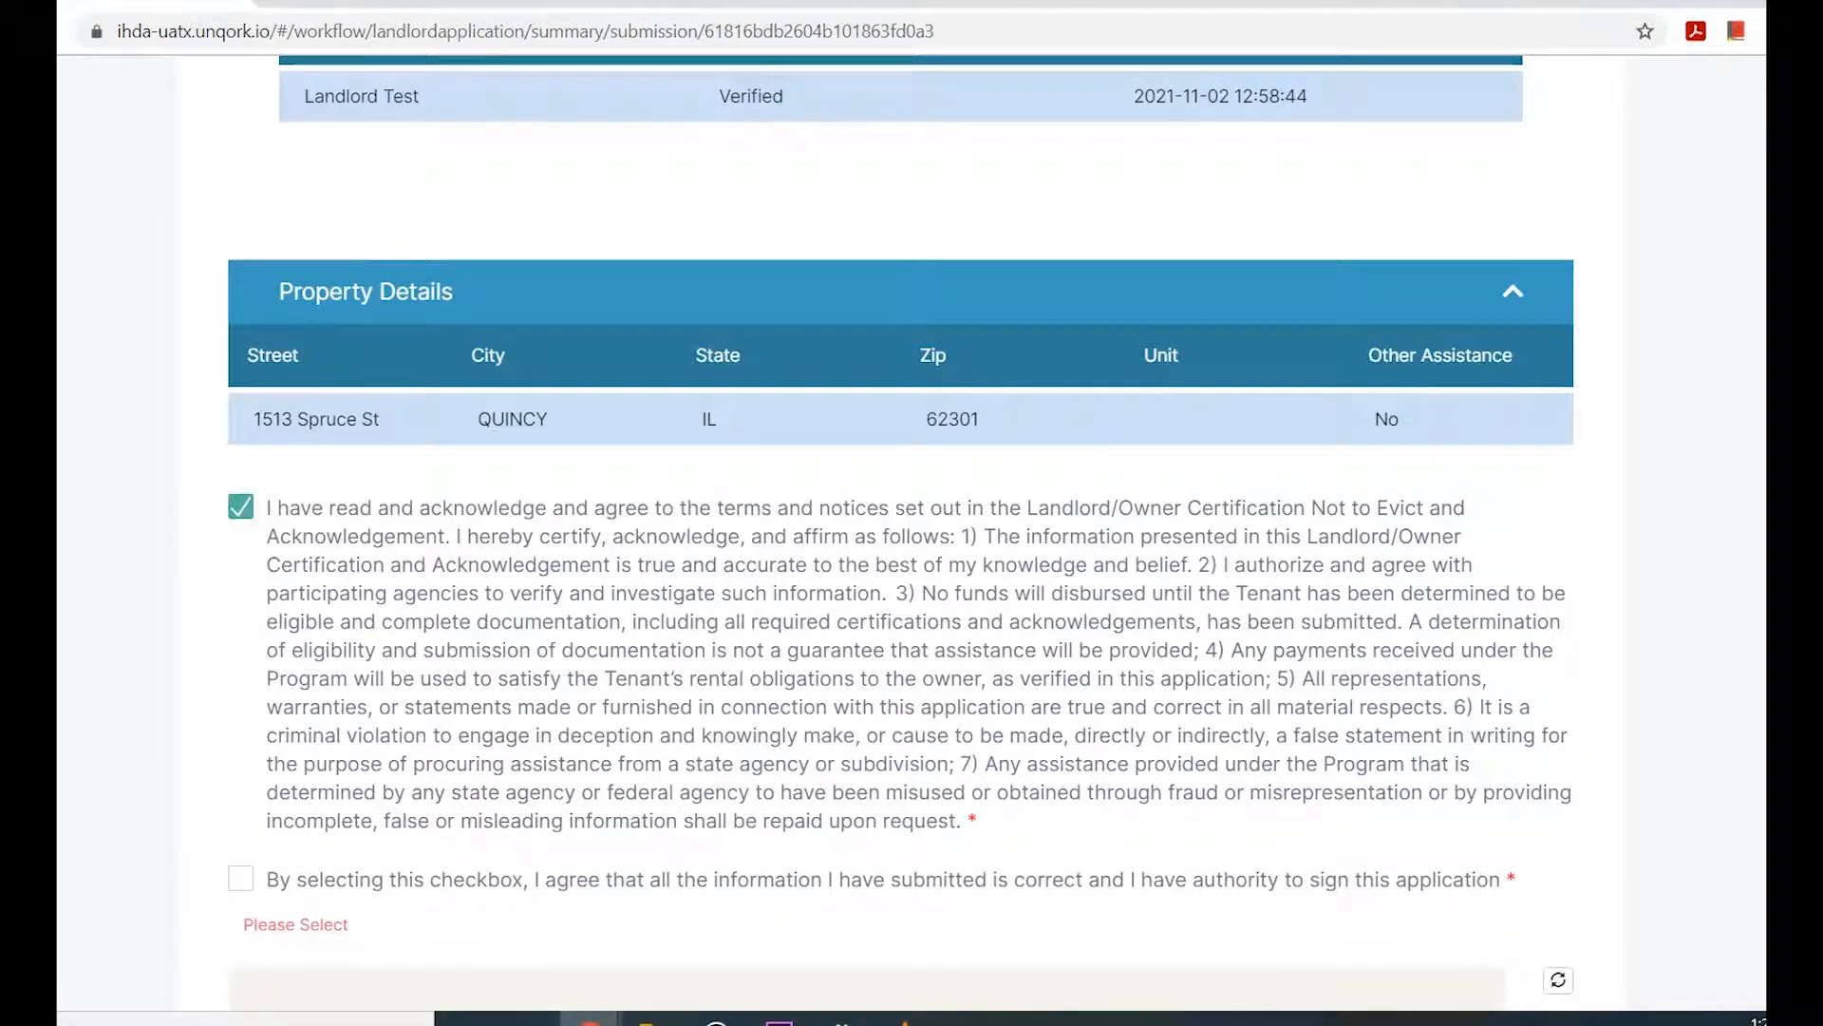
scroll(240, 503, "down", 4)
left_click(241, 498)
left_click(240, 498)
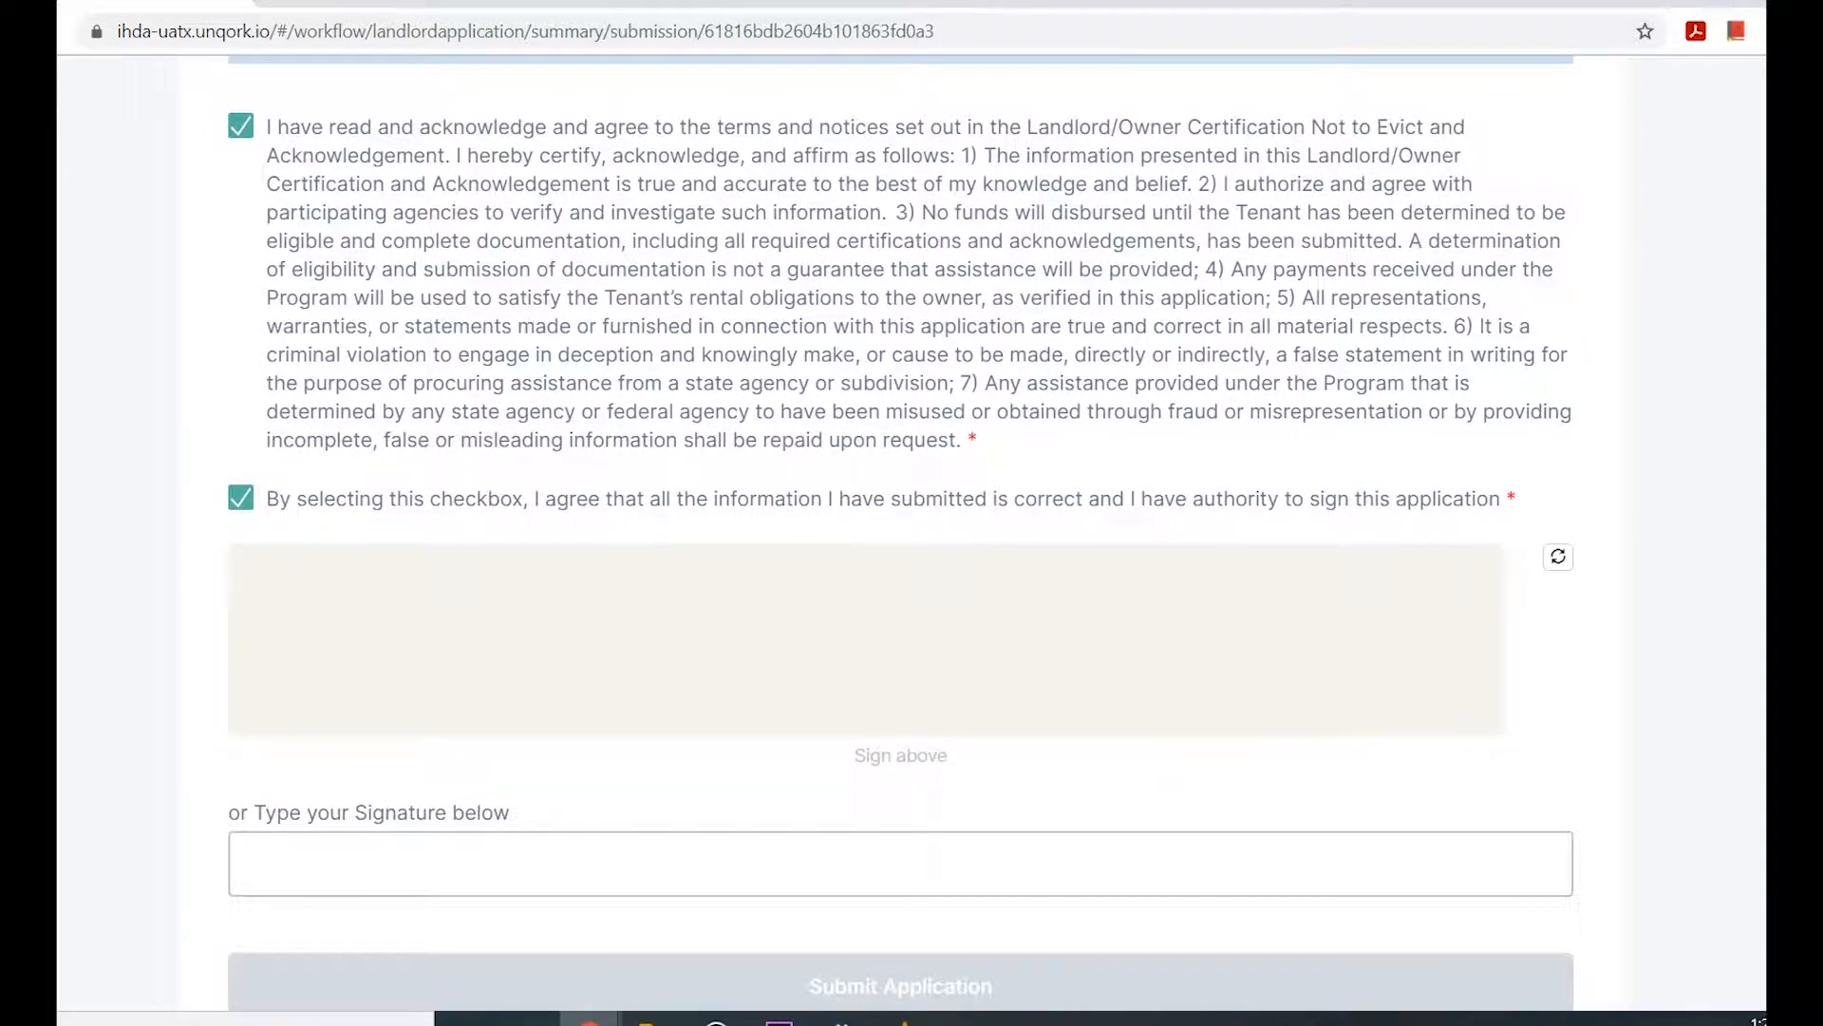
Draw a freehand signature across the signature area and submit the application, confirming the final submission.
mouse_move(470, 604)
left_mouse_down()
mouse_move(618, 628)
mouse_move(1247, 624)
left_mouse_up()
scroll(900, 532, "down", 3)
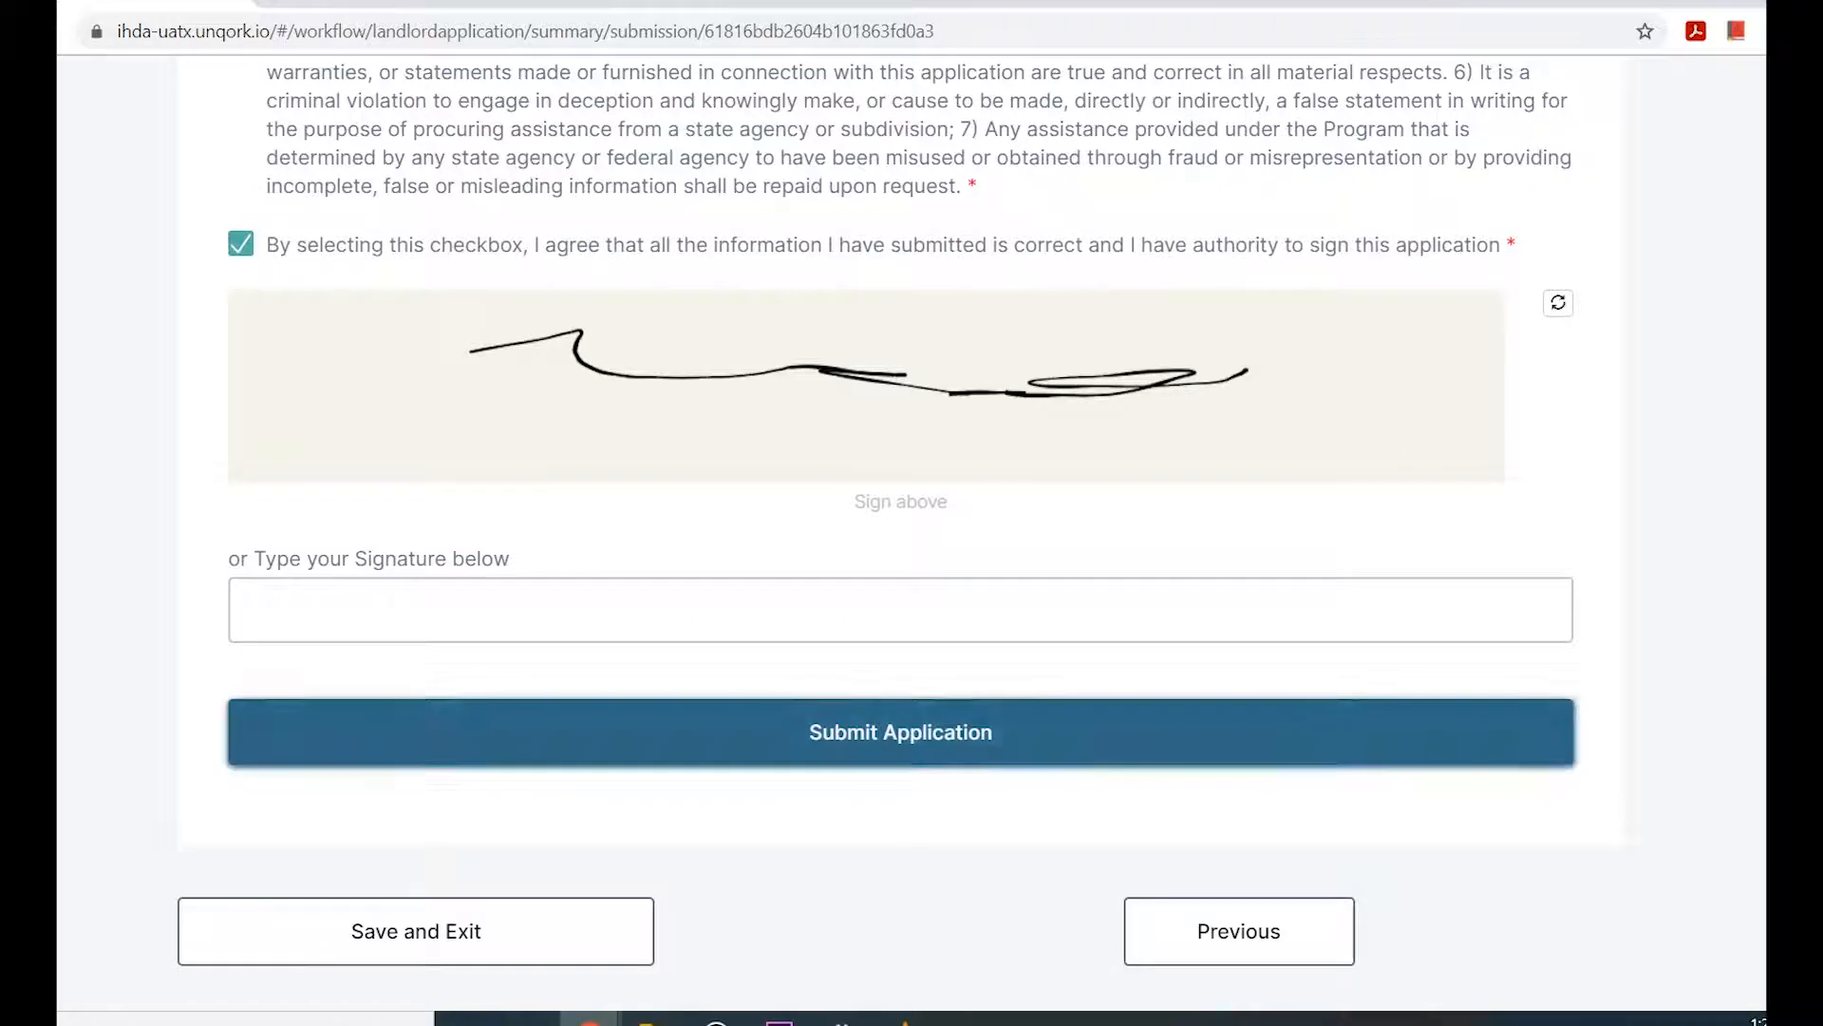
left_click(900, 731)
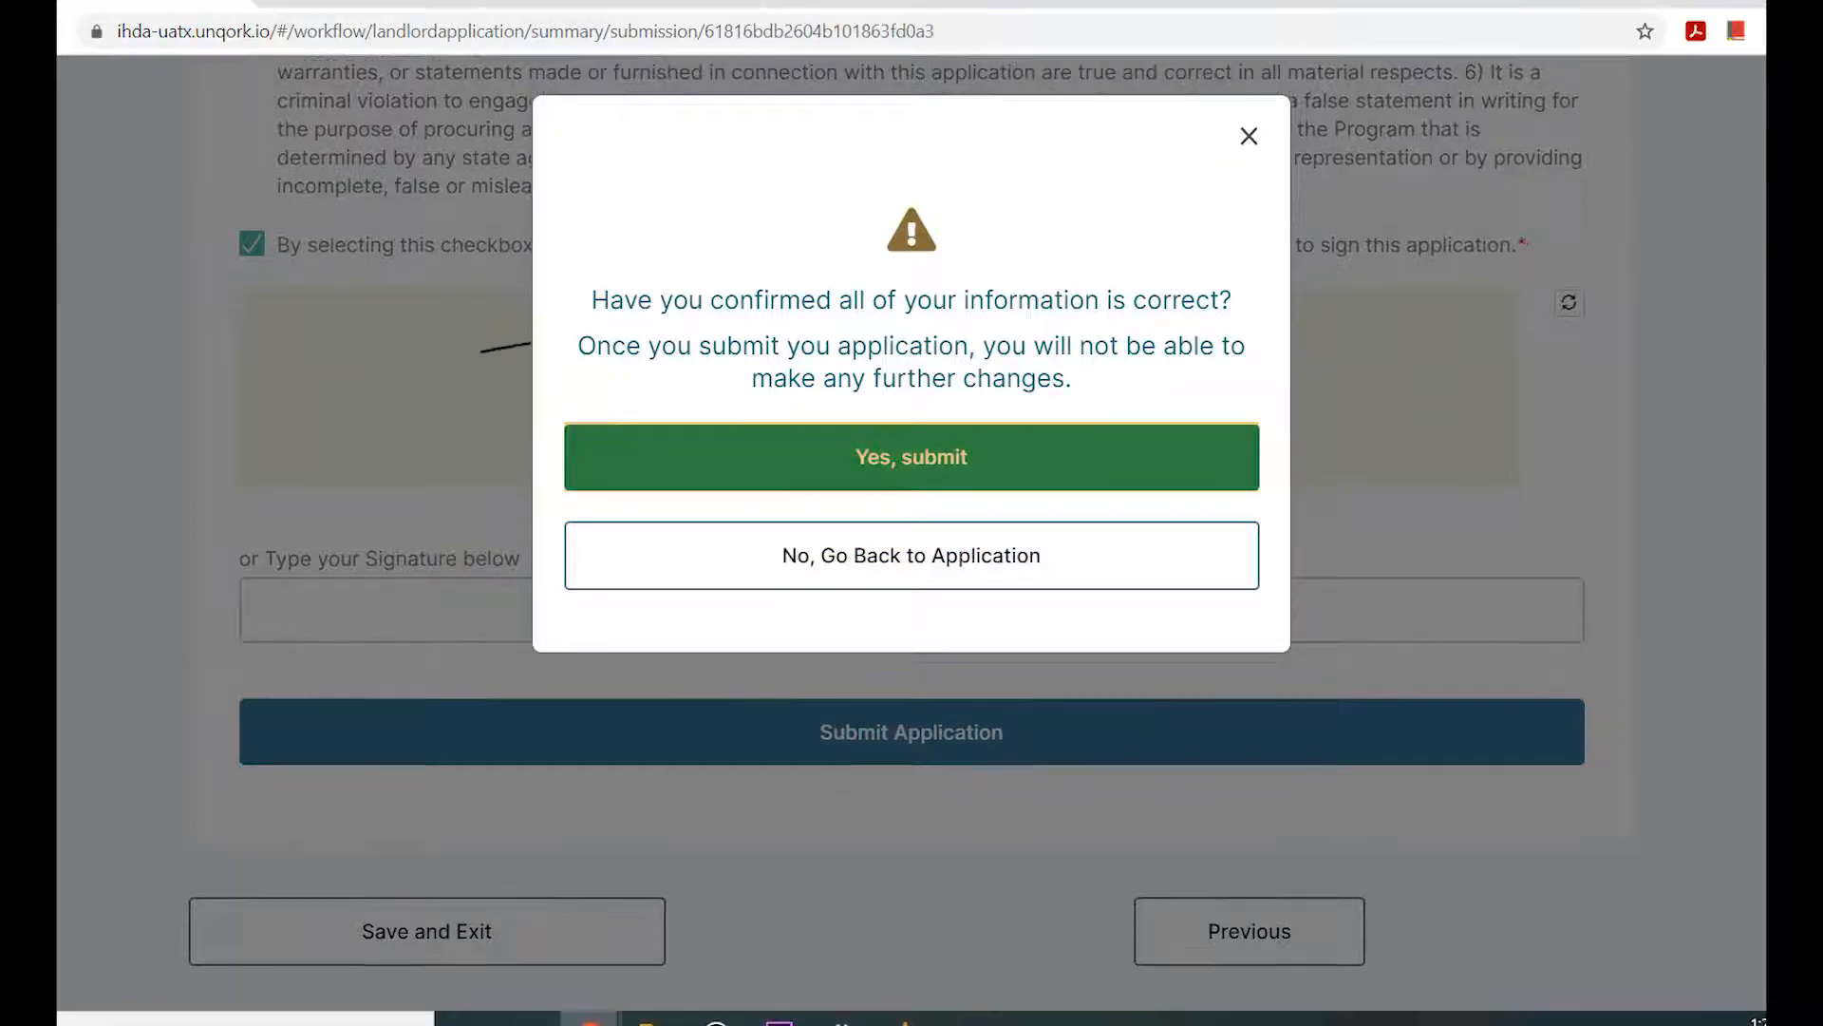
key("Return")
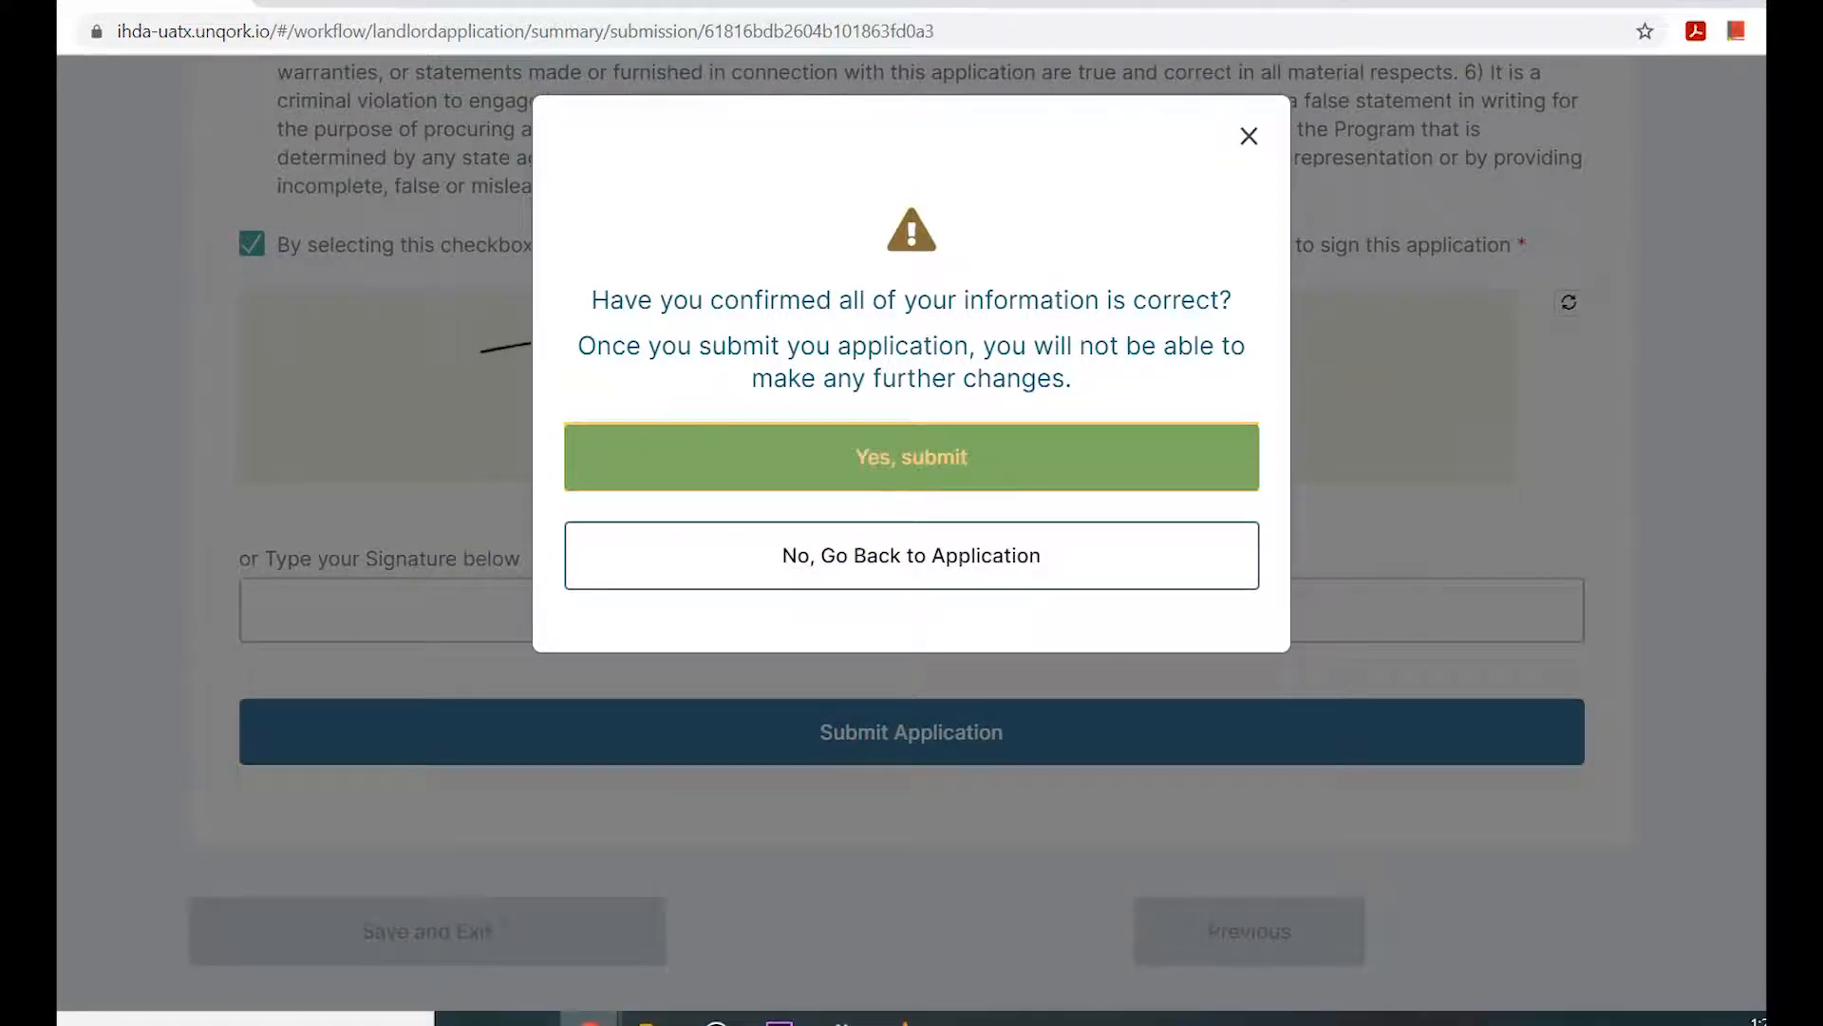